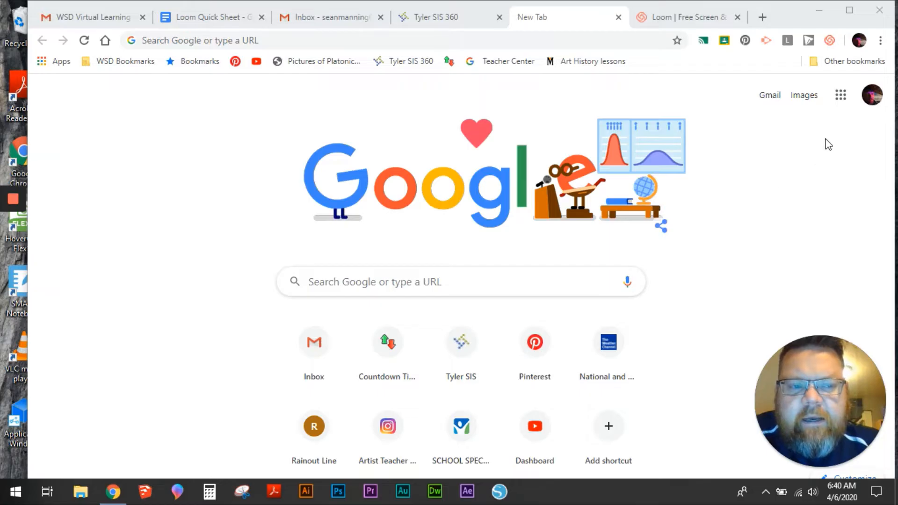
Step: Open SketchUp for Schools from the Google apps and create a new model from Simple Template - Feet and Inches
left_click(841, 98)
scroll(746, 215, "down", 9)
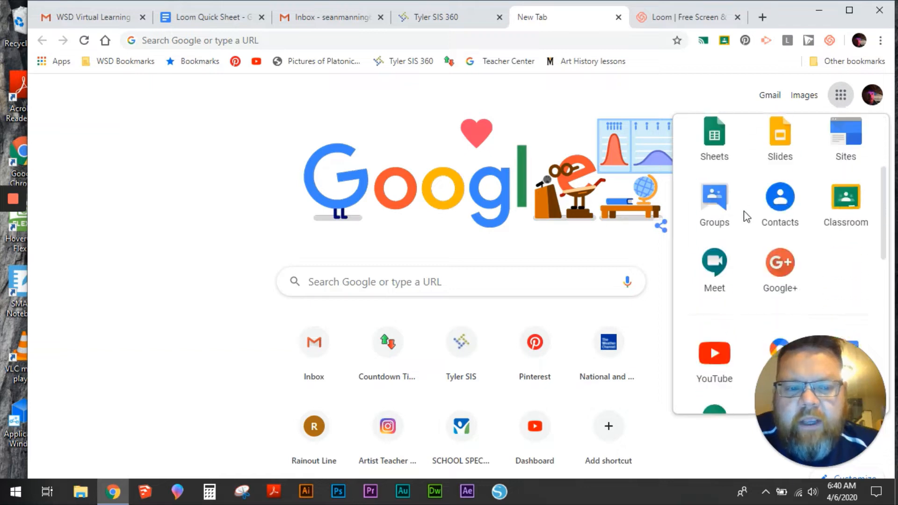
scroll(746, 215, "down", 4)
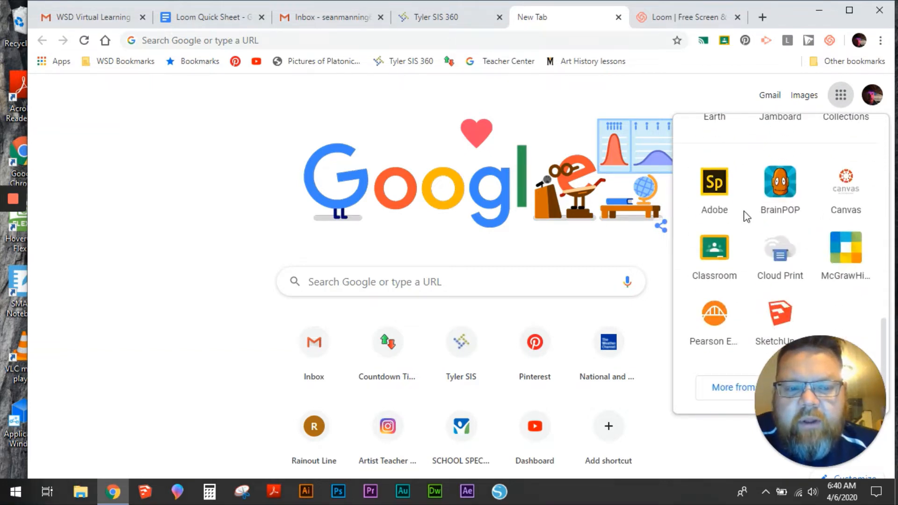
left_click_drag(834, 388, 602, 429)
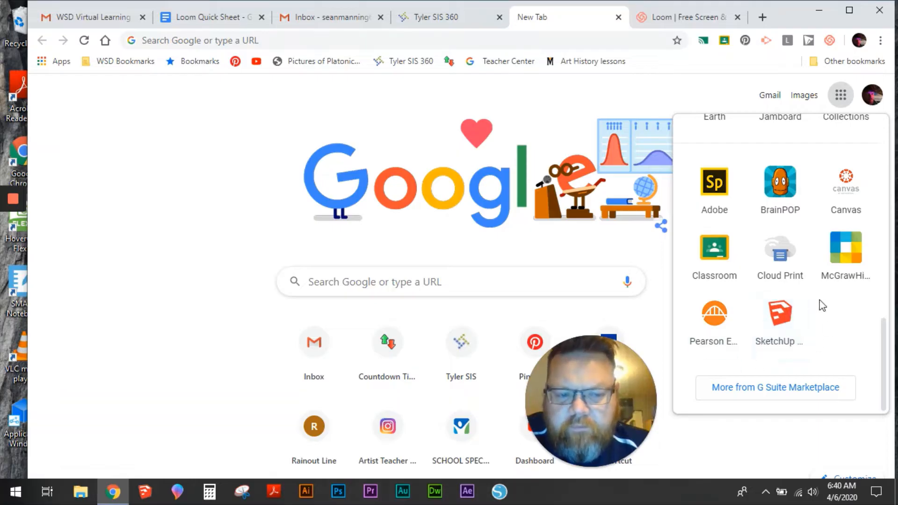
left_click(780, 322)
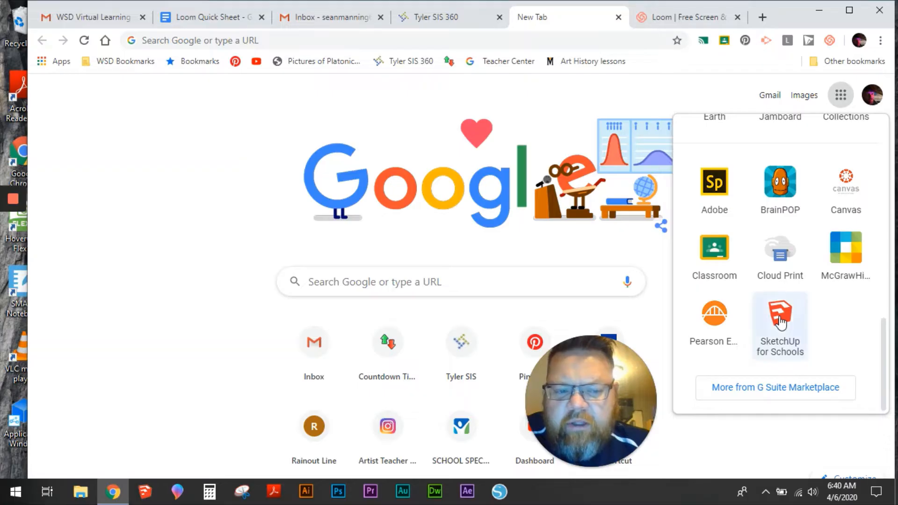
left_click_drag(604, 388, 874, 380)
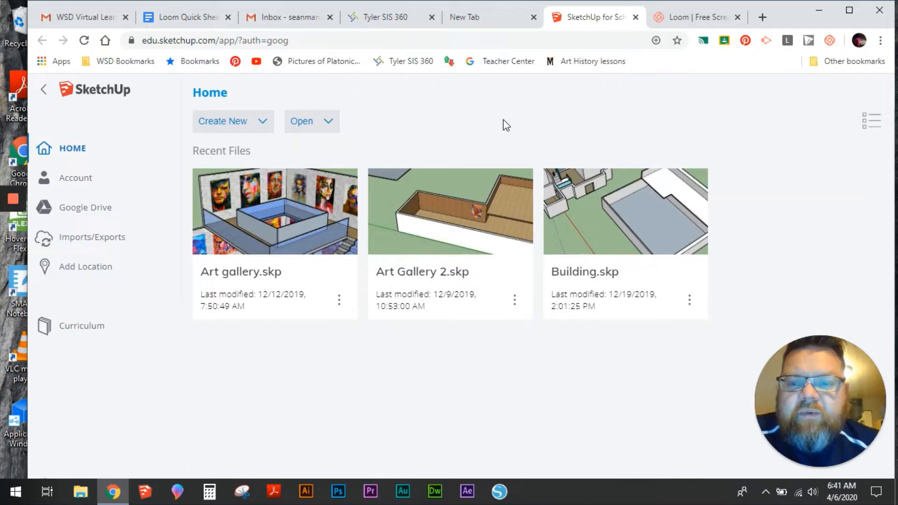
left_click(261, 123)
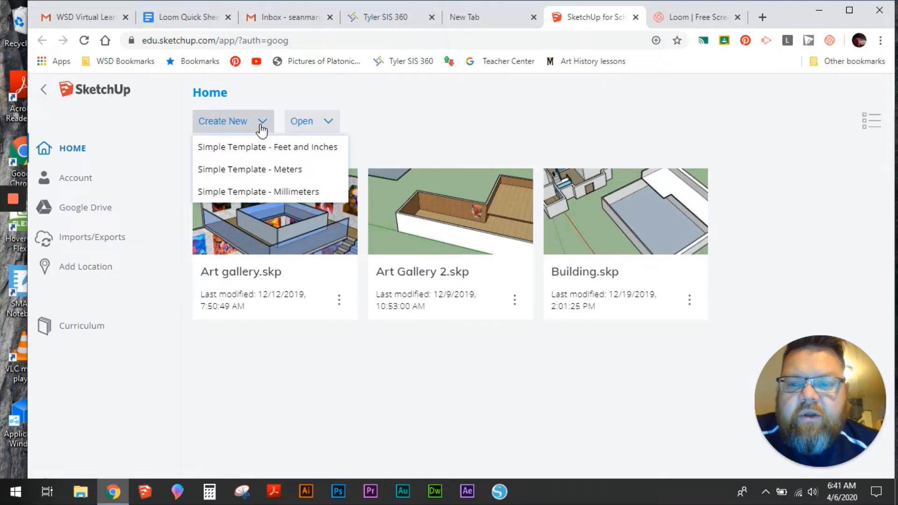
left_click(277, 147)
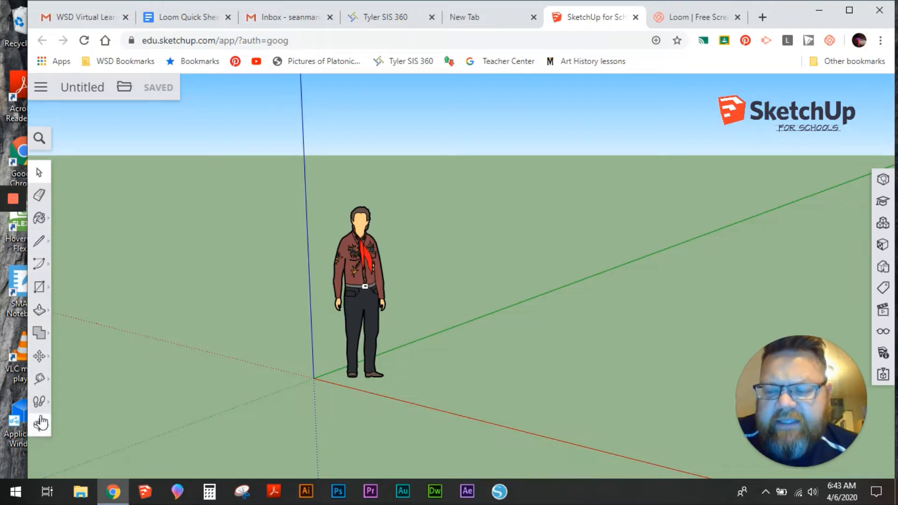
Step: Draw a flat rectangle on the ground between the red and green axes, beside the standing figure
left_click(40, 290)
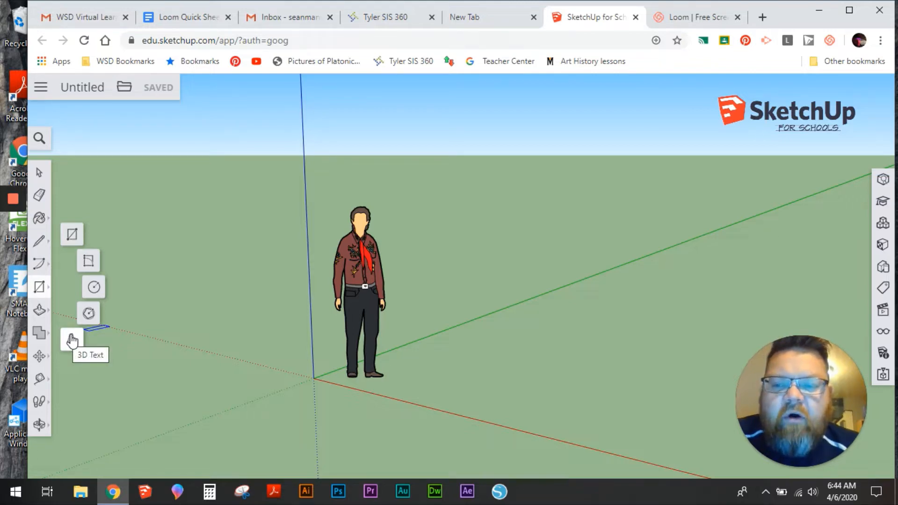
left_click(72, 237)
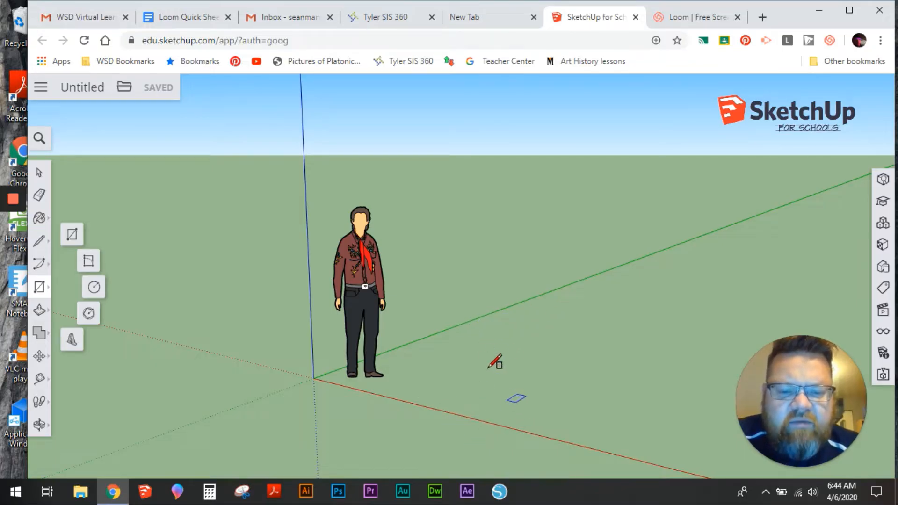
left_click(431, 358)
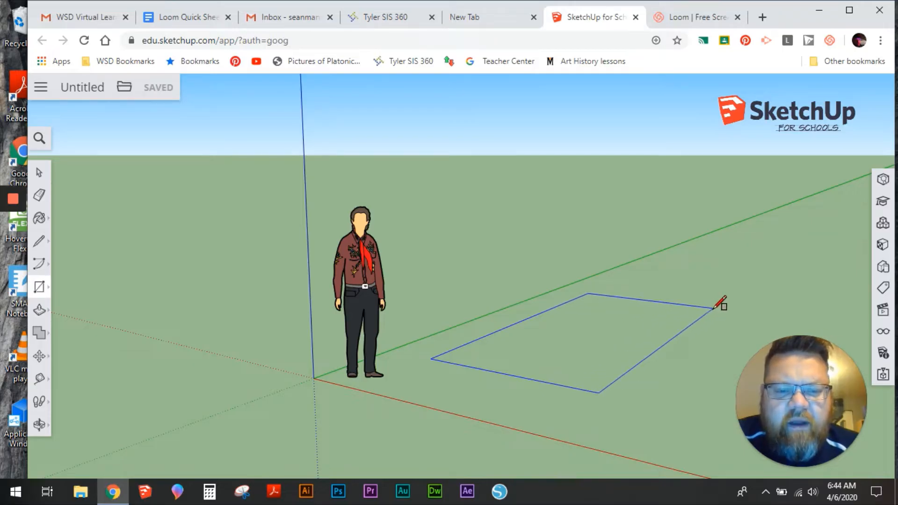
left_click(713, 309)
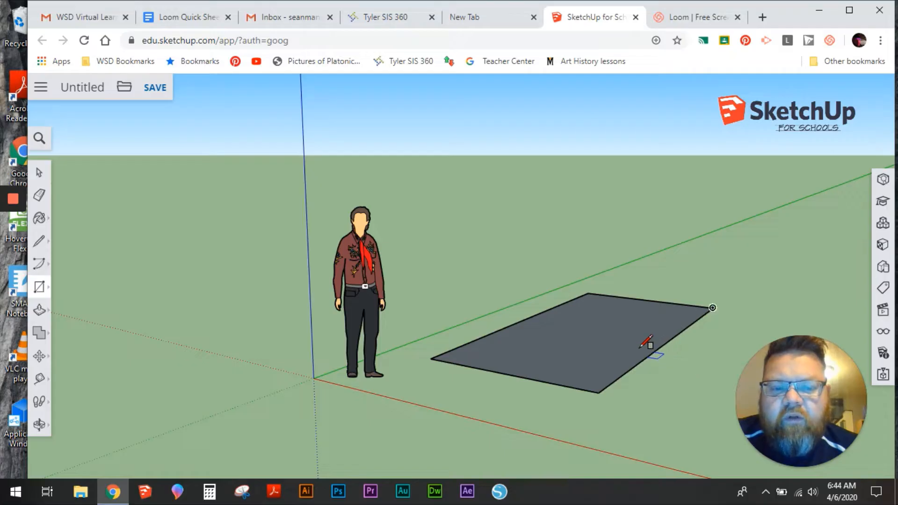
Step: Draw three more flat ground rectangles: one behind the figure, one near the dotted red axis, and a smaller one across the green axis
left_click(435, 234)
left_click(480, 281)
left_click(191, 269)
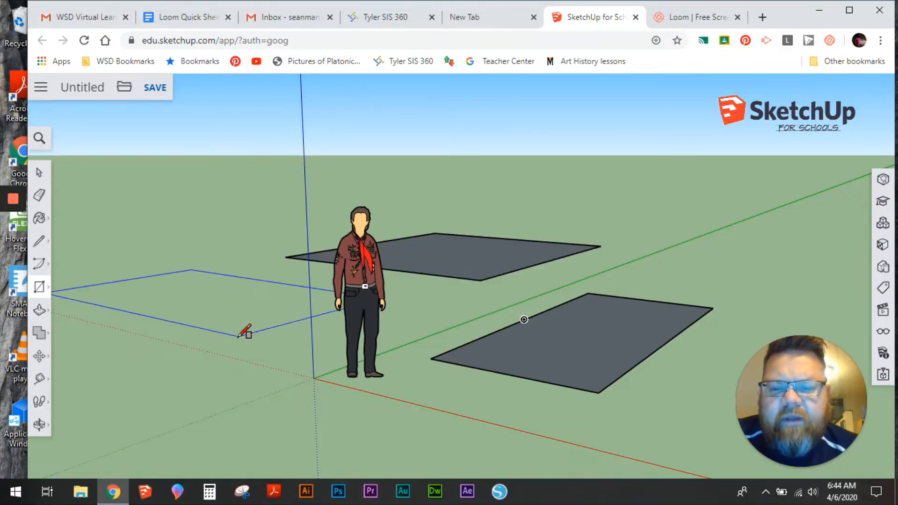
left_click(233, 336)
left_click(669, 241)
left_click(672, 276)
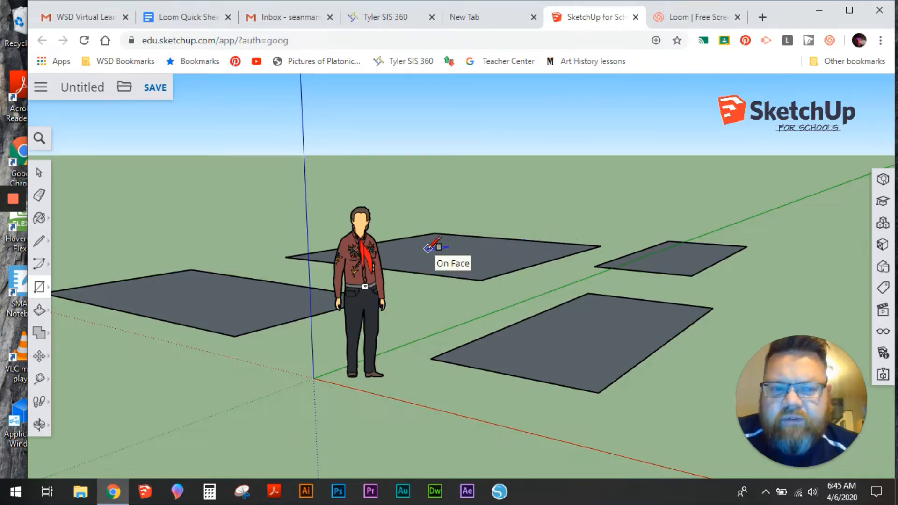
Step: Orbit slightly around the four rectangles with the Orbit tool and zoom out from them with the Zoom tool
left_click(41, 429)
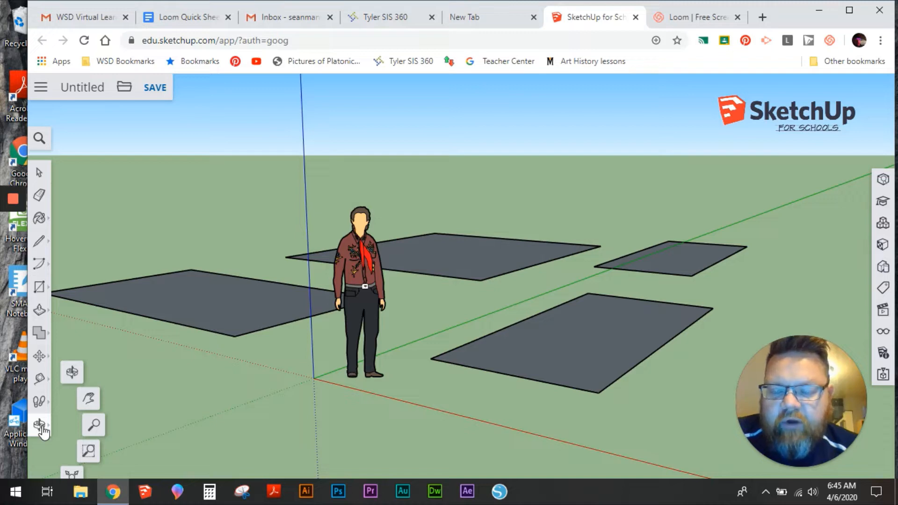
left_click(72, 372)
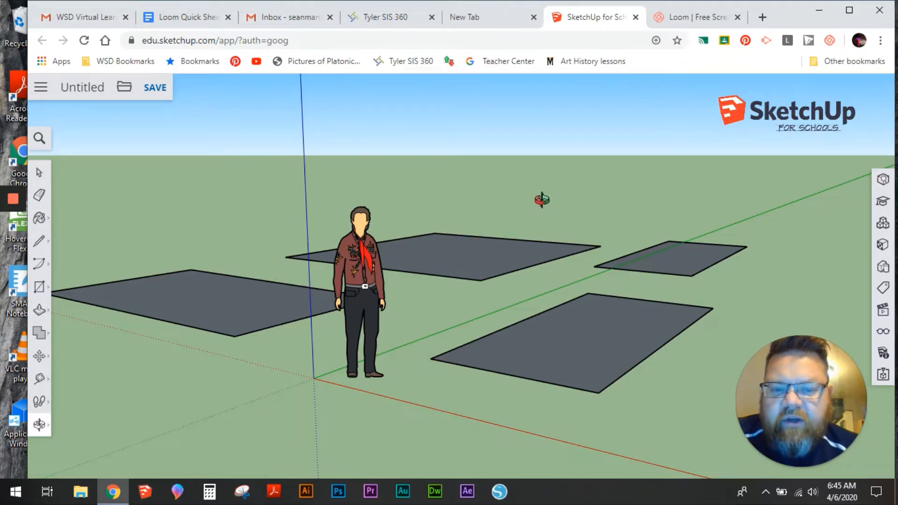
mouse_move(541, 201)
left_mouse_down()
mouse_move(457, 301)
mouse_move(321, 217)
mouse_move(507, 142)
mouse_move(656, 219)
mouse_move(627, 387)
mouse_move(337, 317)
mouse_move(435, 178)
mouse_move(671, 213)
mouse_move(610, 337)
mouse_move(483, 221)
mouse_move(663, 184)
mouse_move(555, 112)
mouse_move(421, 108)
mouse_move(293, 233)
mouse_move(361, 403)
mouse_move(654, 359)
mouse_move(705, 161)
mouse_move(383, 190)
mouse_move(268, 187)
mouse_move(341, 229)
mouse_move(570, 264)
mouse_move(649, 411)
mouse_move(619, 245)
mouse_move(595, 185)
mouse_move(563, 191)
mouse_move(555, 206)
left_mouse_up()
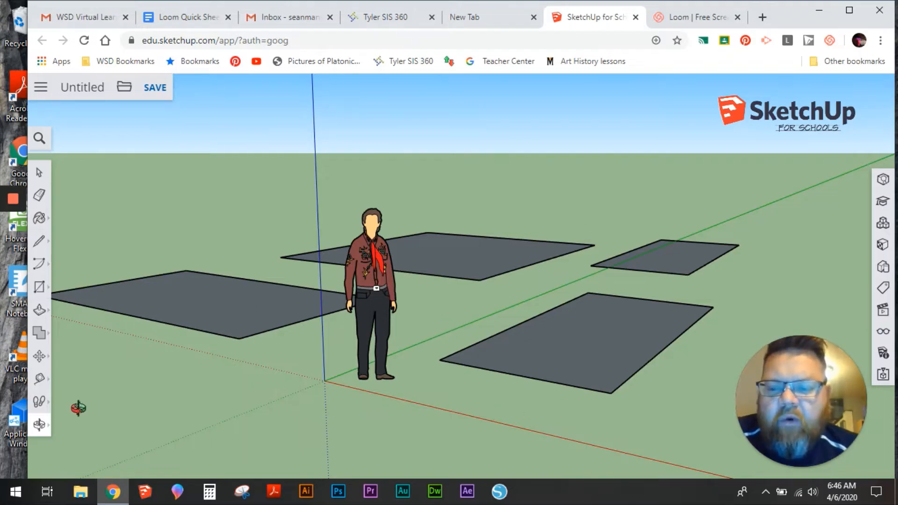
left_click(40, 425)
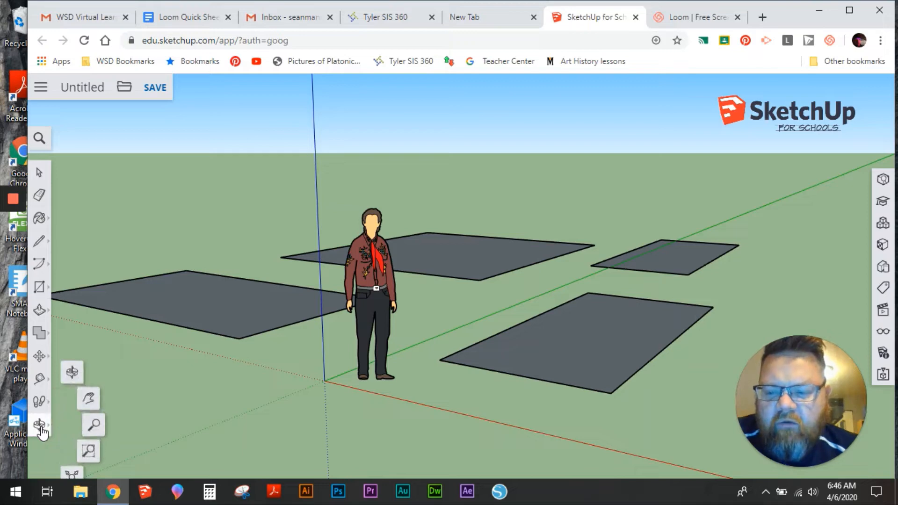
left_click(94, 427)
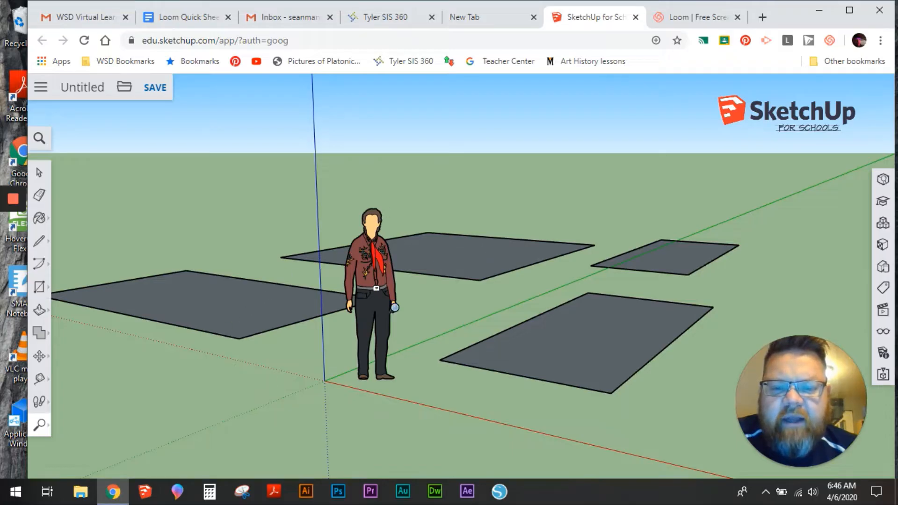
mouse_move(423, 379)
left_mouse_down()
mouse_move(426, 160)
mouse_move(477, 453)
mouse_move(422, 153)
mouse_move(419, 192)
mouse_move(485, 445)
mouse_move(449, 170)
mouse_move(468, 387)
mouse_move(475, 176)
mouse_move(468, 313)
mouse_move(478, 341)
mouse_move(443, 136)
mouse_move(440, 225)
left_mouse_up()
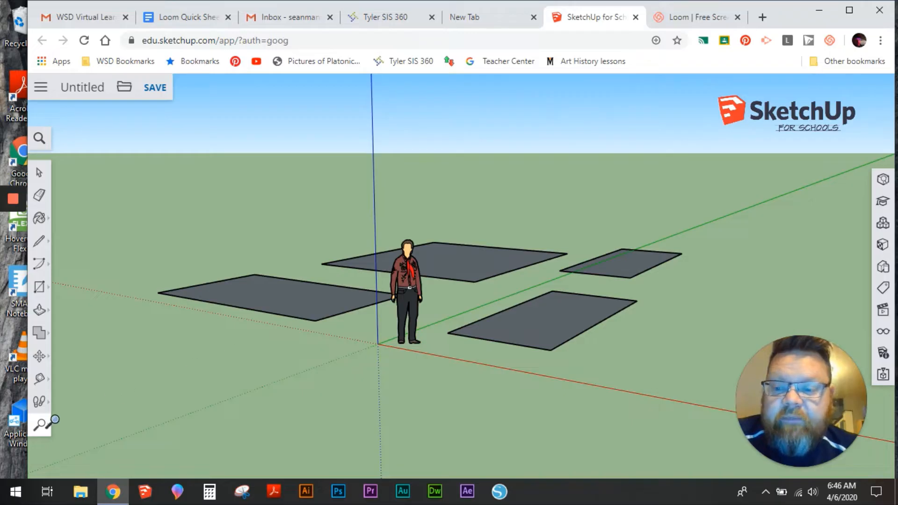
Step: Move the view sideways across the four rectangles and back with the Pan tool
left_click(42, 427)
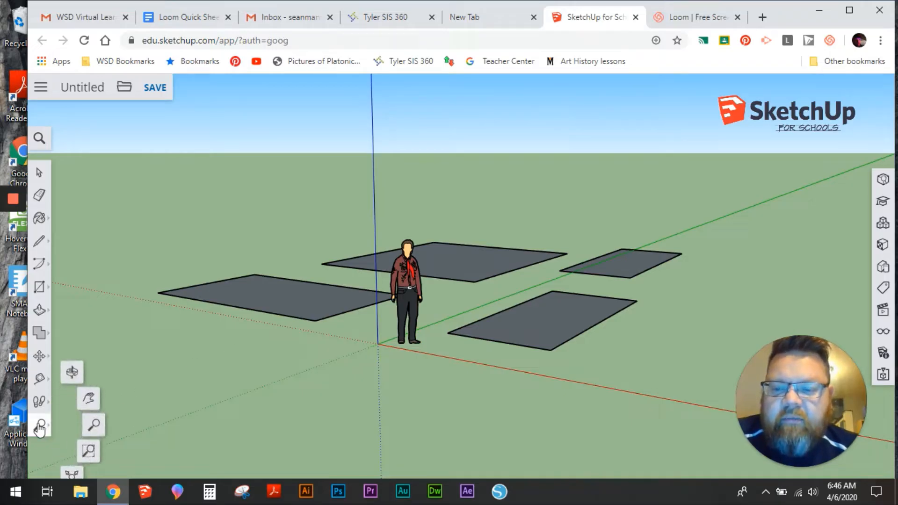
left_click(93, 405)
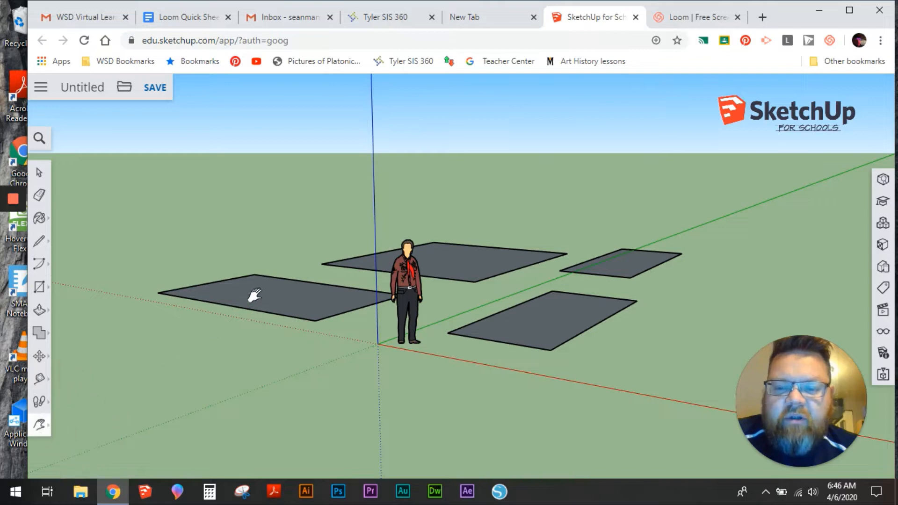
right_click(558, 277)
left_click_drag(557, 277, 421, 248)
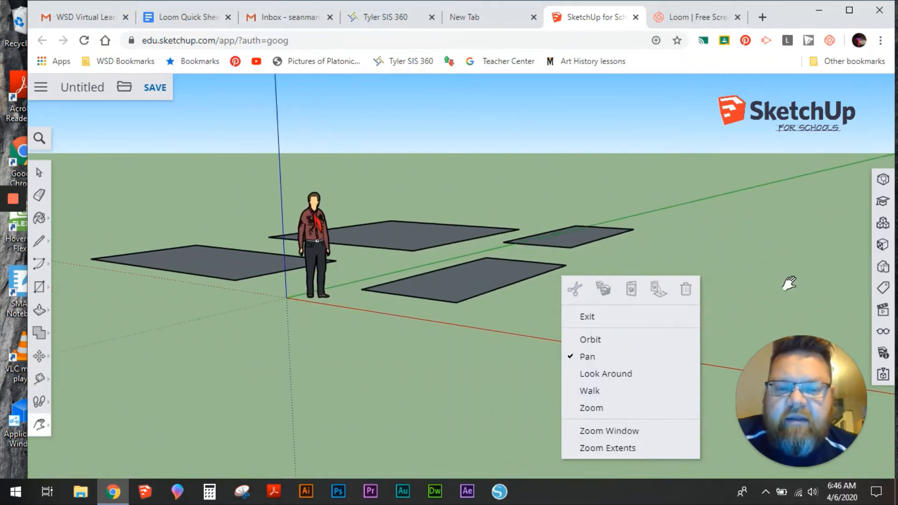
left_click(689, 292)
left_click_drag(292, 240, 555, 299)
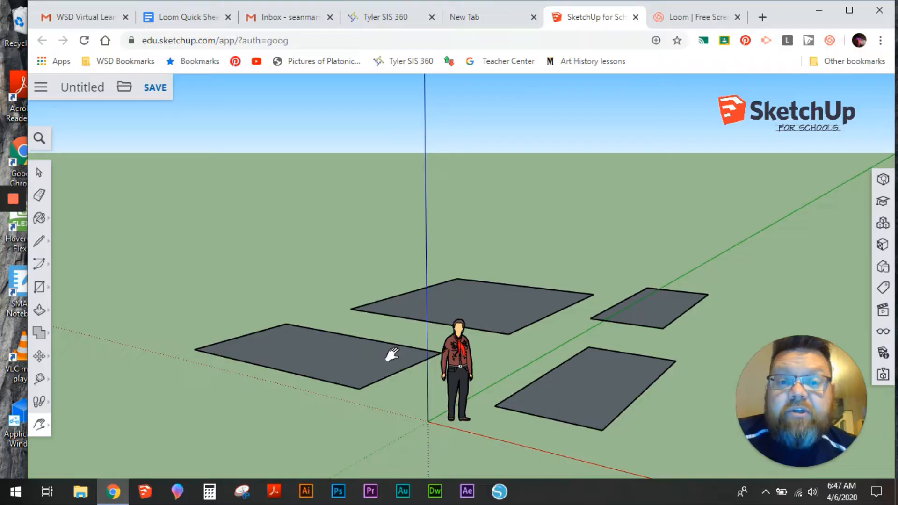
Step: Return to the Select tool and zoom repeatedly in and out on the standing figure
left_click(41, 174)
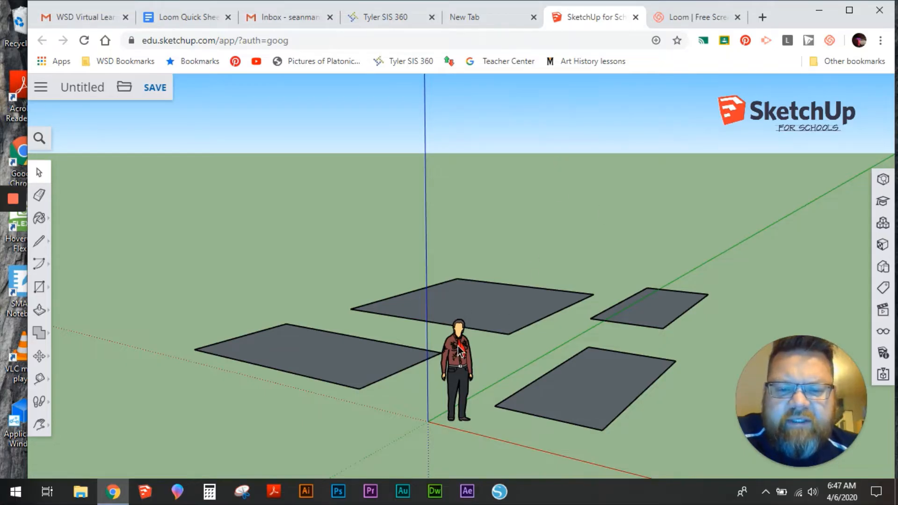
scroll(458, 349, "up", 2)
scroll(458, 350, "up", 1)
scroll(470, 349, "down", 4)
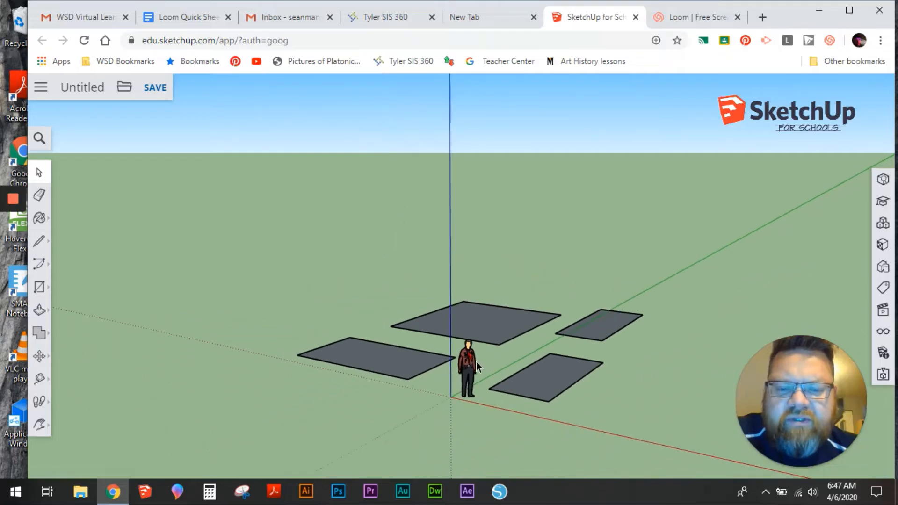
scroll(474, 383, "up", 3)
scroll(476, 382, "up", 3)
scroll(477, 374, "down", 6)
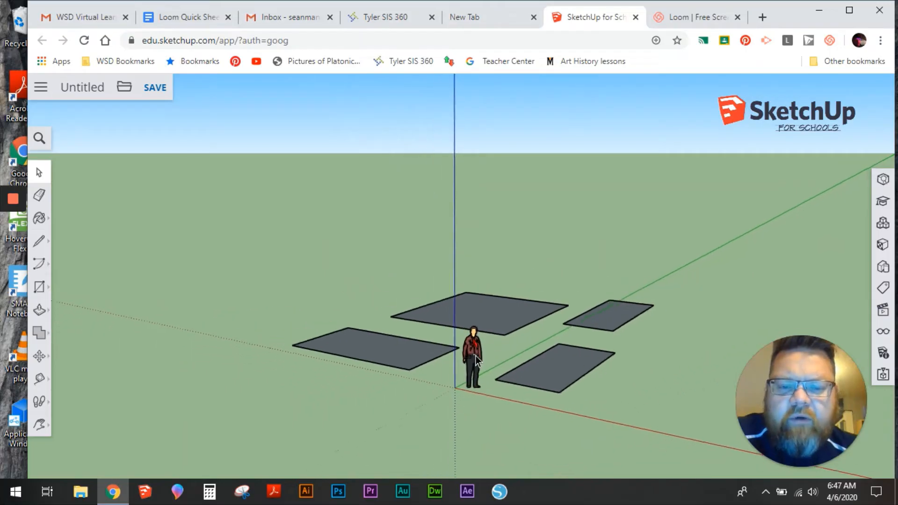
scroll(484, 371, "up", 3)
scroll(488, 373, "up", 3)
scroll(459, 366, "down", 5)
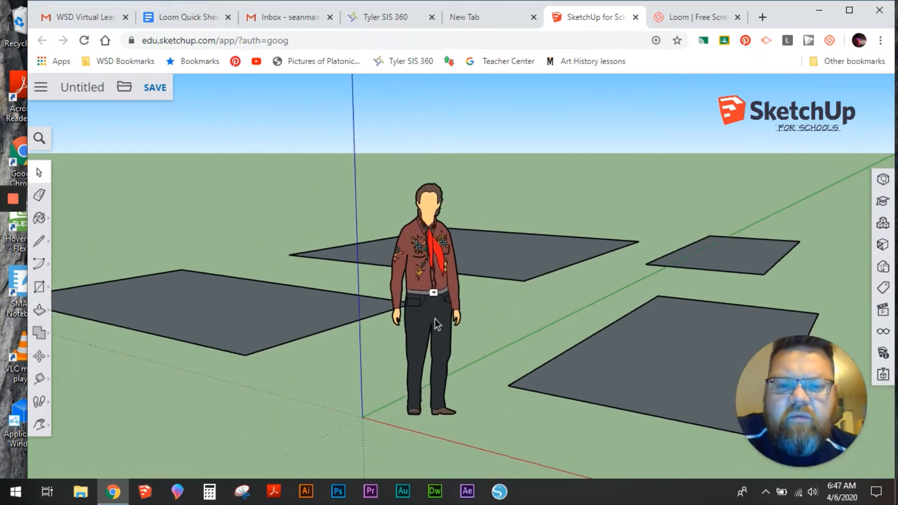
scroll(447, 304, "down", 1)
Step: Orbit around the rectangles to view them from another side, return to Select, and inspect the figure up close and from afar
key("h")
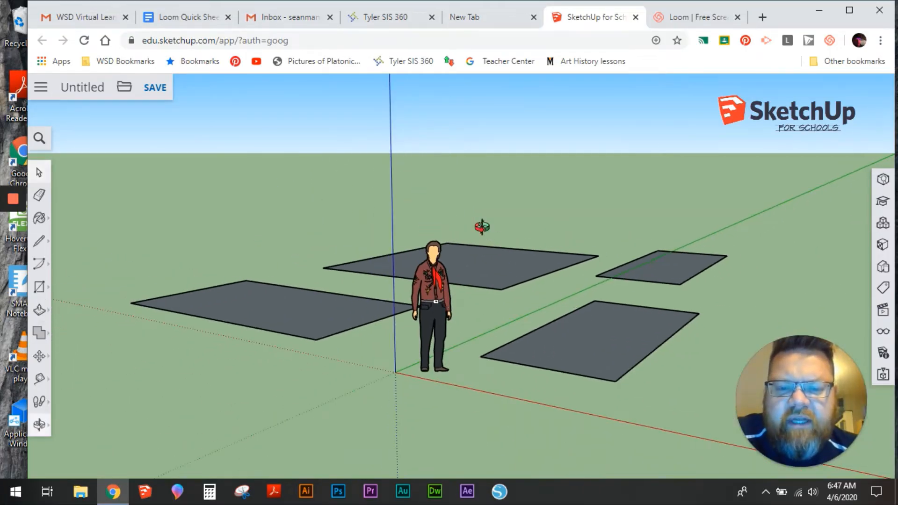
left_click_drag(481, 226, 348, 259)
key("space")
key("o")
key("space")
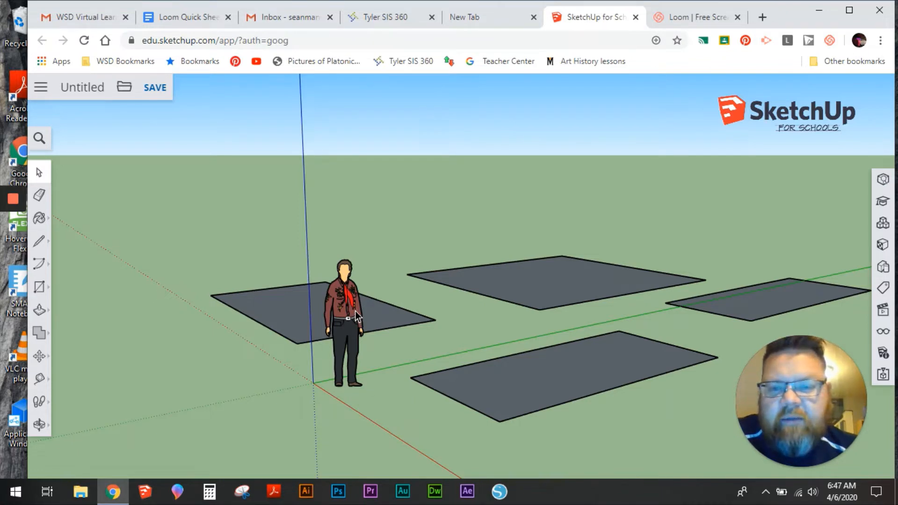
scroll(355, 317, "up", 5)
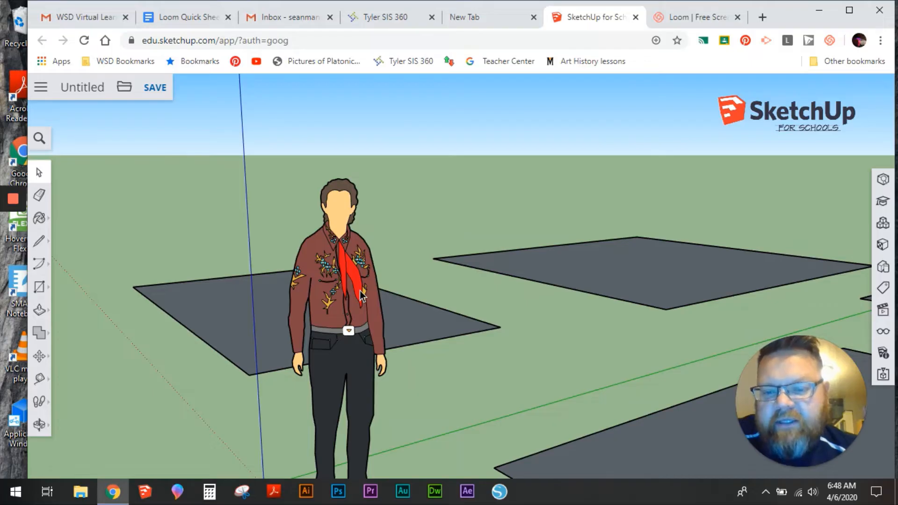
scroll(360, 295, "down", 6)
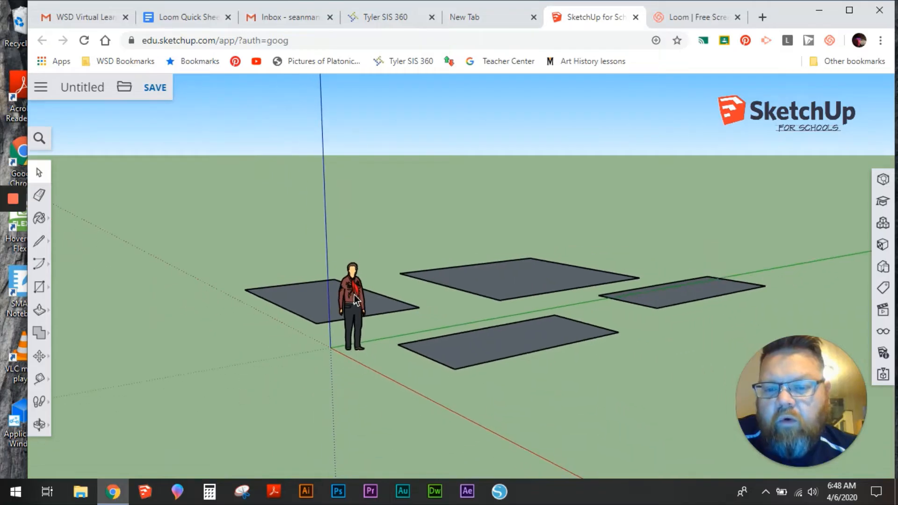
scroll(350, 295, "up", 5)
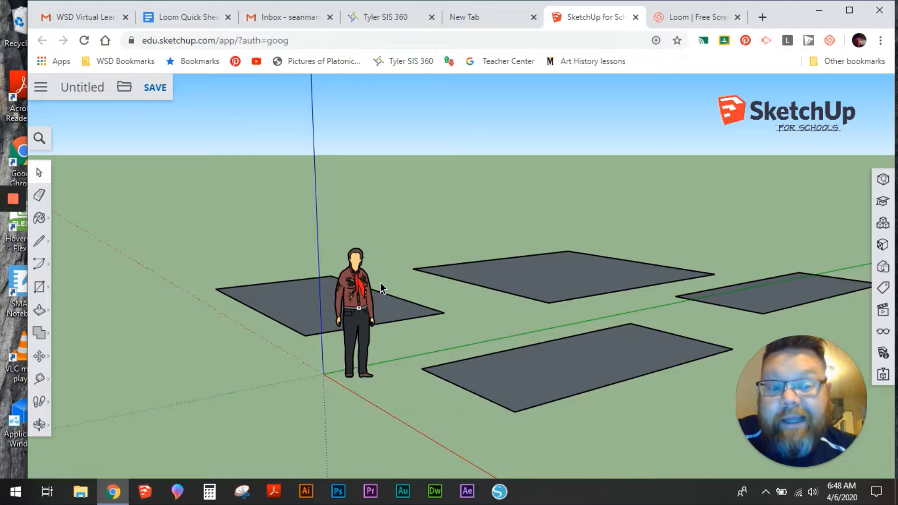
Step: Orbit to a higher viewpoint looking down on the four rectangles and examine them from a different side
middle_click_drag(315, 281, 423, 319)
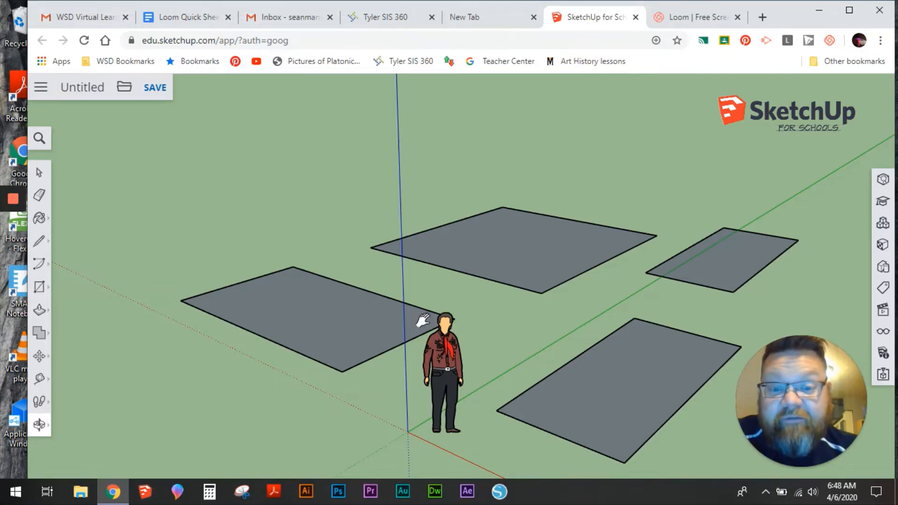
middle_click_drag(423, 320, 475, 292, "shift")
scroll(407, 259, "up", 1)
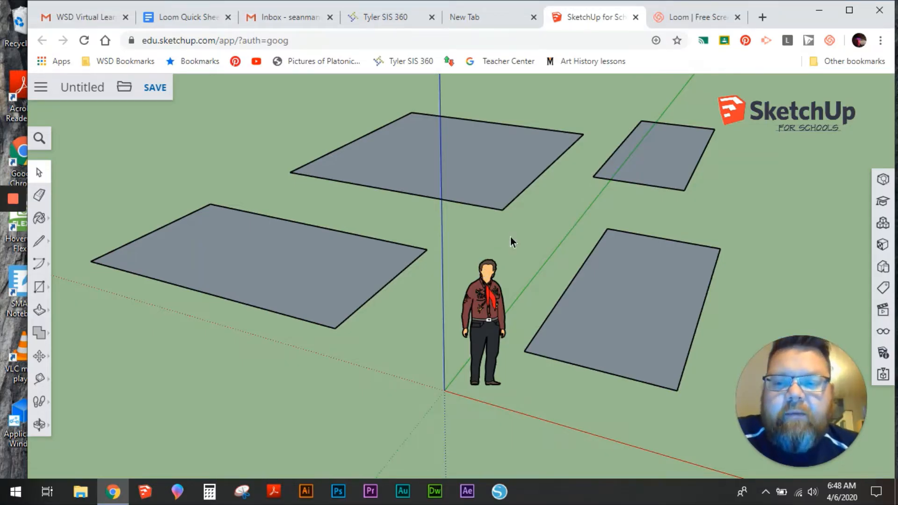
middle_click_drag(605, 242, 489, 247)
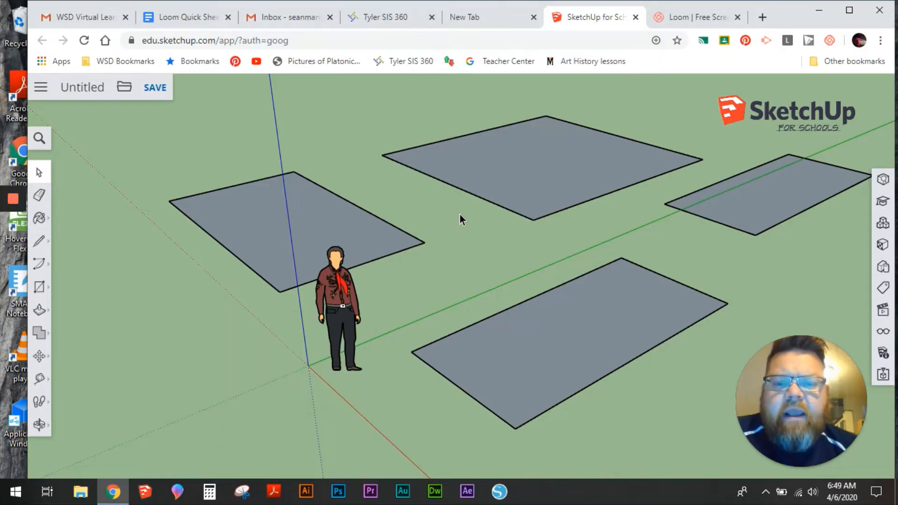
Step: Orbit around the four rectangles, down to an edge-on ground-level view and back up to a raised viewpoint
middle_click_drag(154, 303, 234, 257)
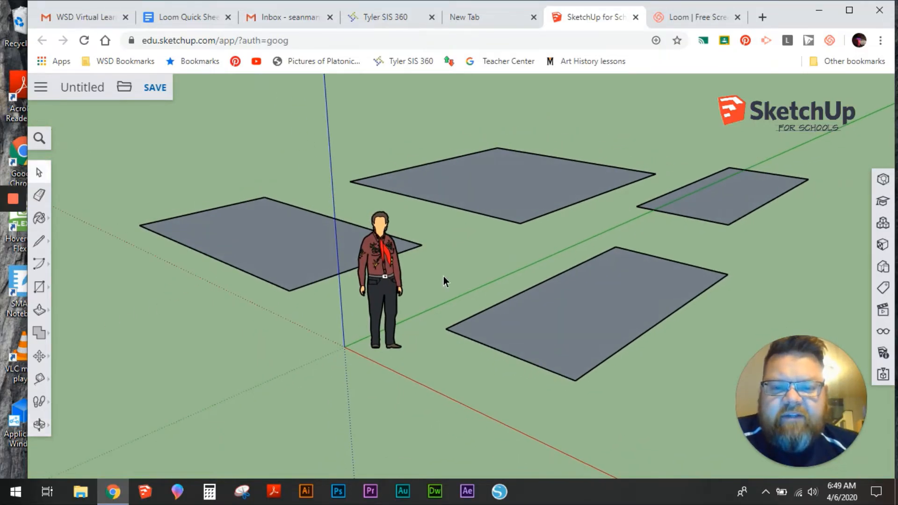
middle_click_drag(575, 200, 697, 252)
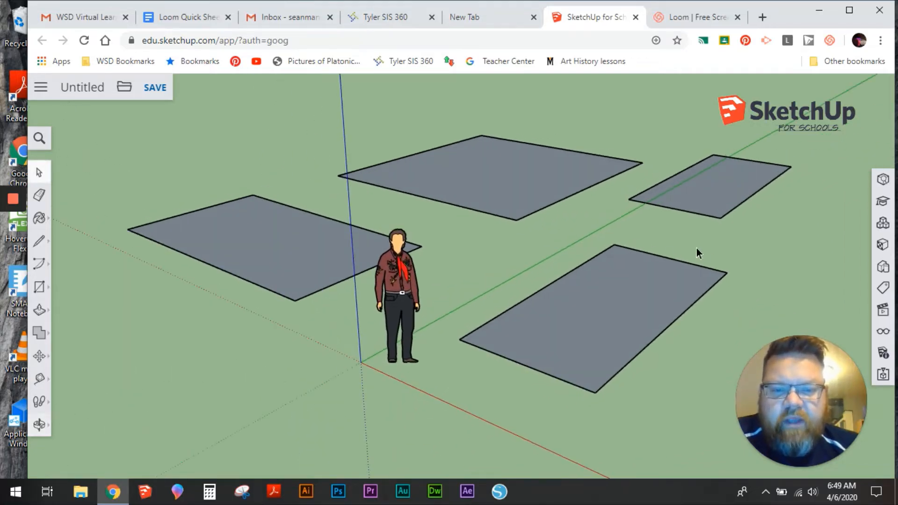
middle_click_drag(612, 346, 593, 240)
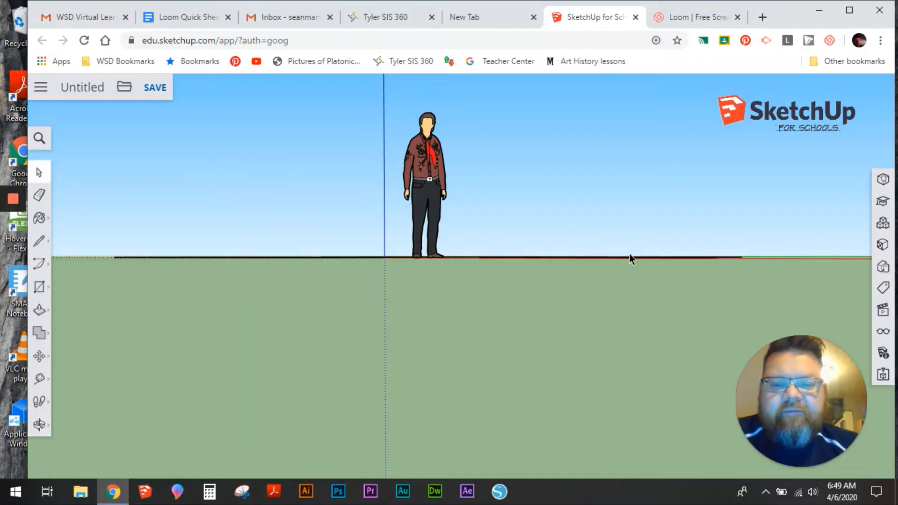
middle_click_drag(668, 206, 596, 309)
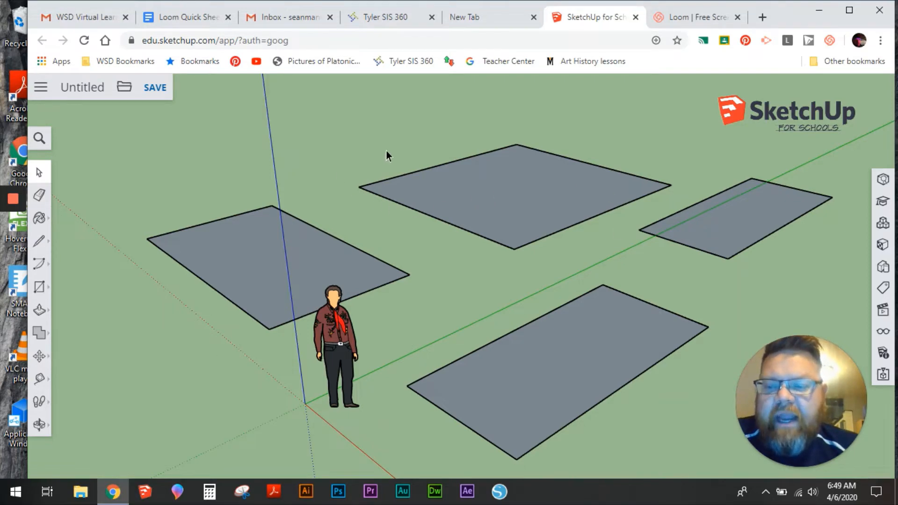
Step: Raise the largest rectangle into a tall box with the Push/Pull tool
left_click(37, 314)
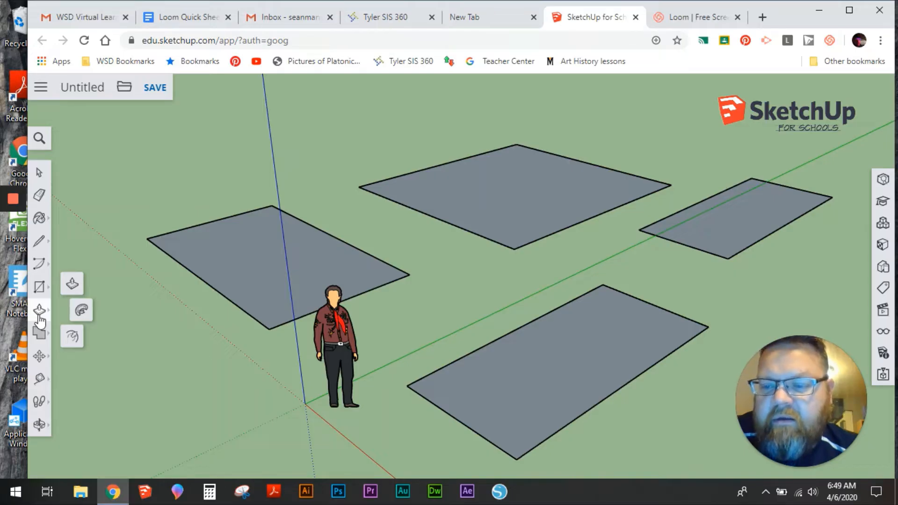
left_click(72, 285)
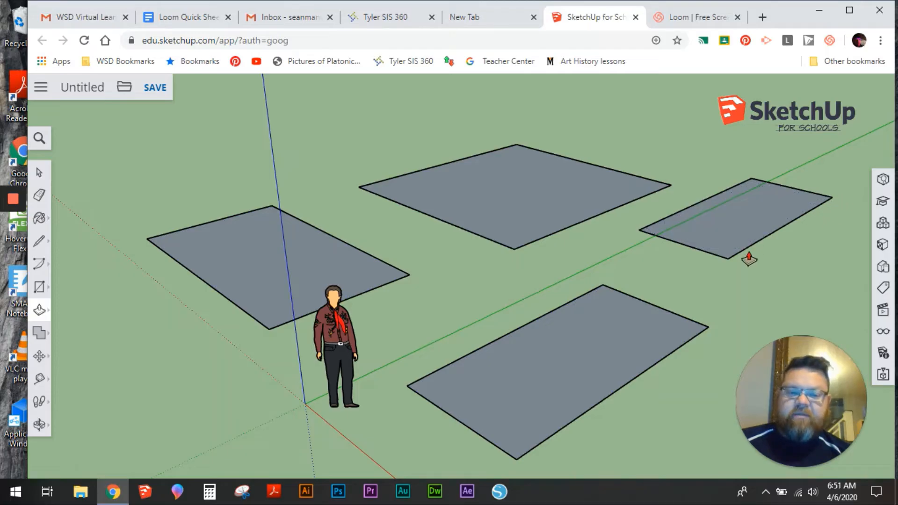
scroll(501, 234, "down", 3)
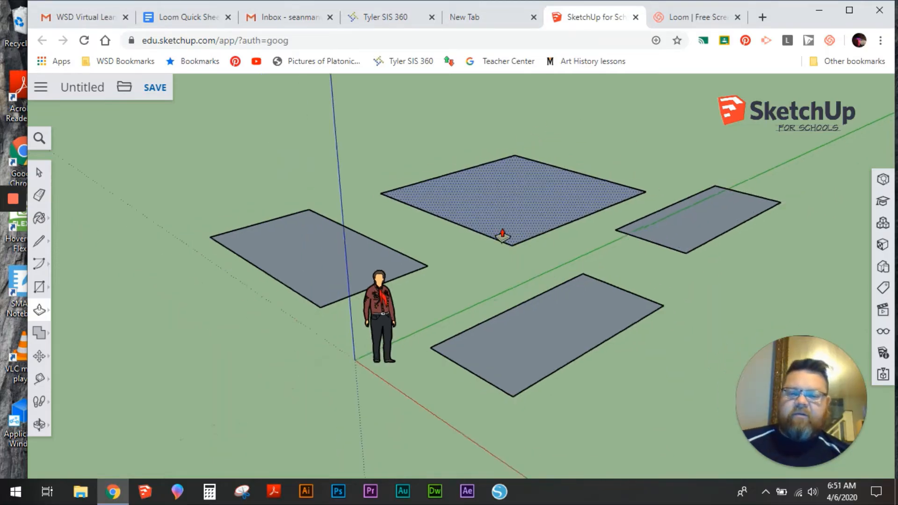
middle_click_drag(658, 133, 582, 126)
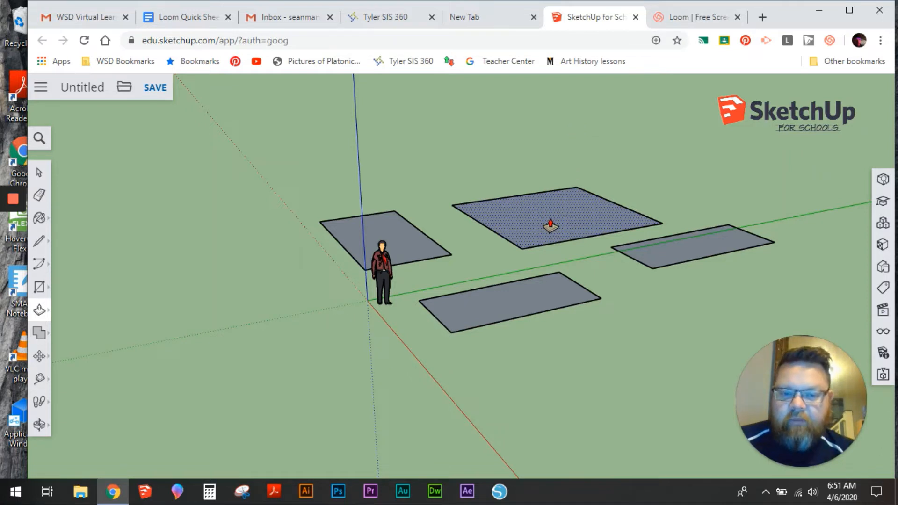
left_click_drag(551, 226, 555, 124)
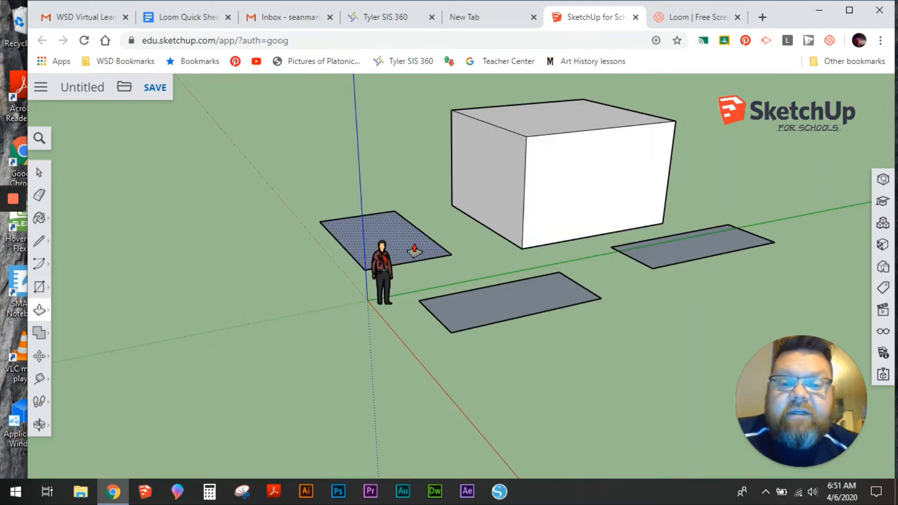
Step: Push/Pull the three remaining rectangles into boxes of different heights, keeping the one nearest the figure lowest
left_click(413, 249)
left_click(420, 191)
left_click(533, 309)
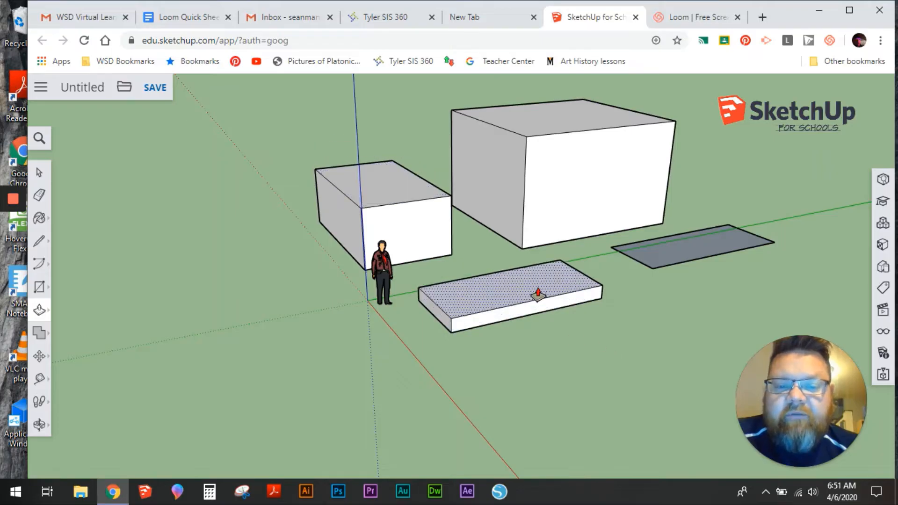
left_click(537, 288)
left_click(715, 247)
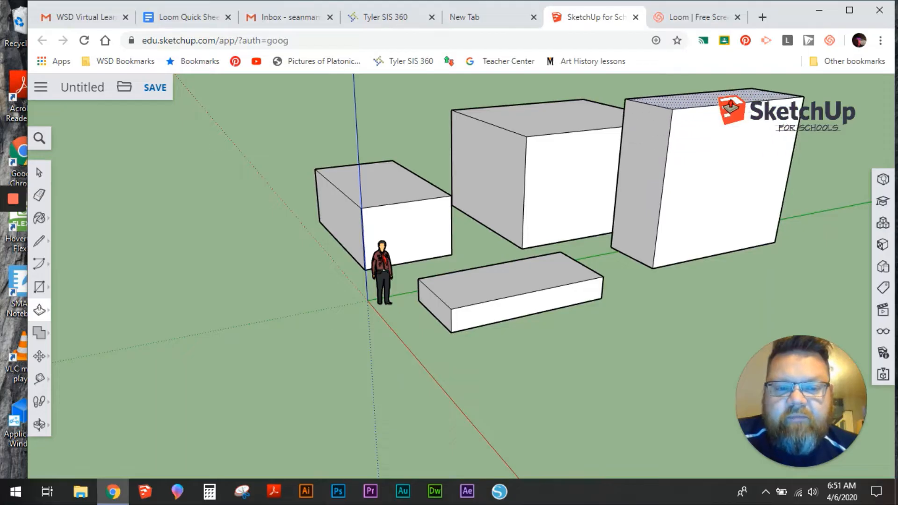
left_click(742, 175)
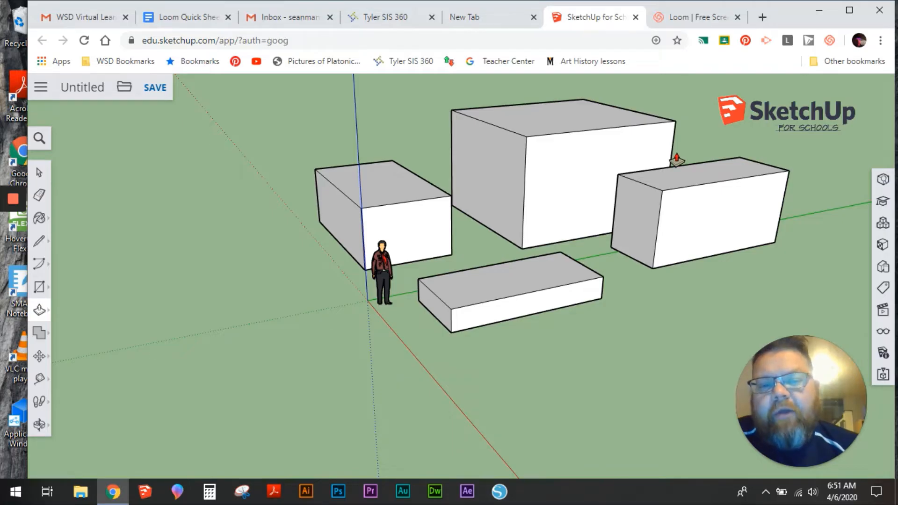
Step: Reshape the largest box by its side and top faces, and make the box on the green axis taller and shorter in length
middle_click_drag(304, 277, 657, 191)
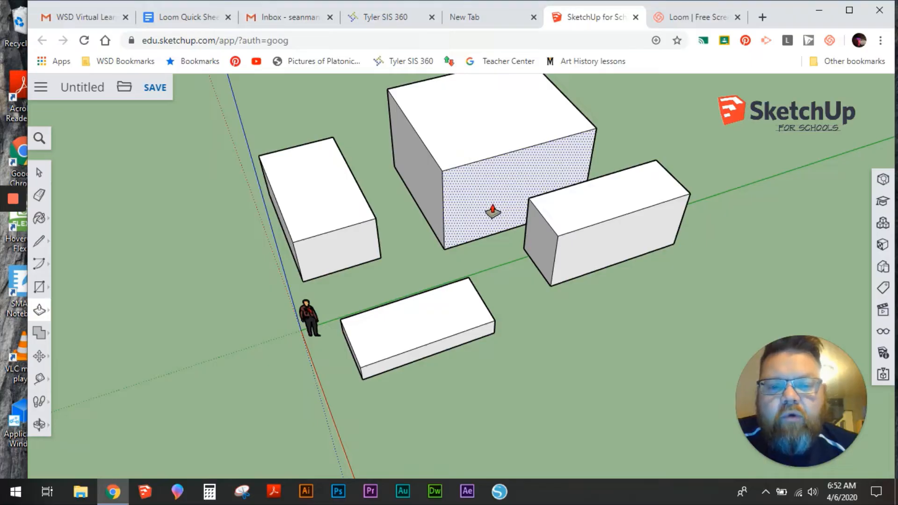
left_click_drag(494, 209, 591, 161)
middle_click_drag(591, 160, 657, 248)
left_click_drag(708, 268, 701, 249)
left_click_drag(656, 221, 673, 185)
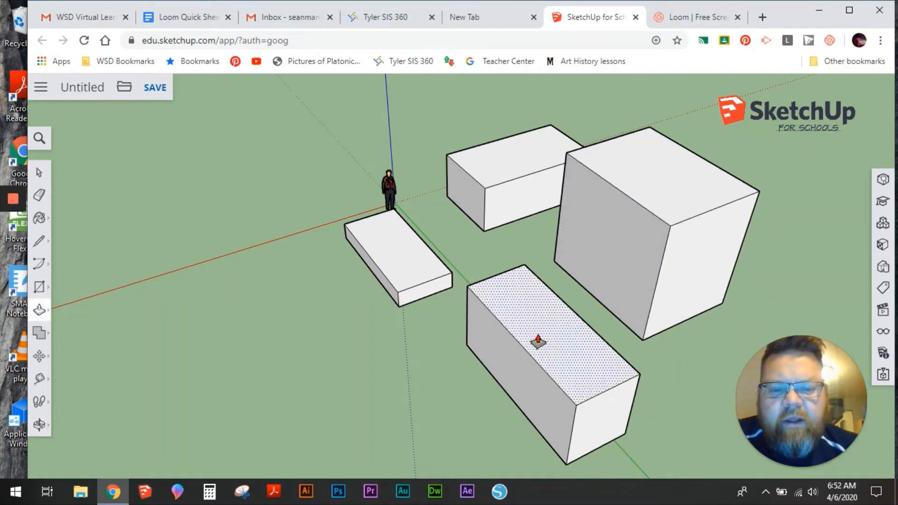
mouse_move(538, 341)
left_mouse_down()
mouse_move(541, 287)
mouse_move(555, 341)
mouse_move(441, 379)
mouse_move(571, 345)
mouse_move(537, 356)
left_mouse_up()
left_click_drag(601, 374, 457, 327)
Step: Raise and shorten the box beside the red axis, and raise the low box nearest the figure with Push/Pull
middle_click_drag(492, 312, 681, 254)
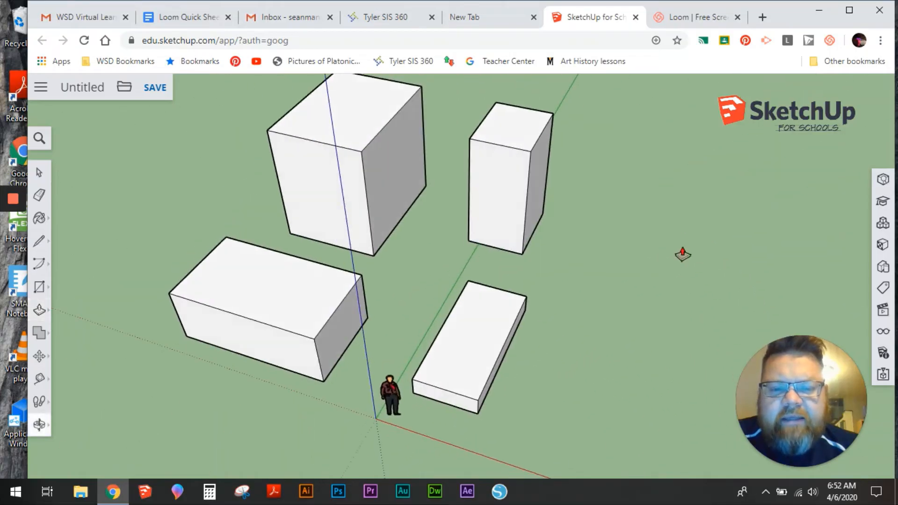
left_click_drag(254, 278, 259, 245)
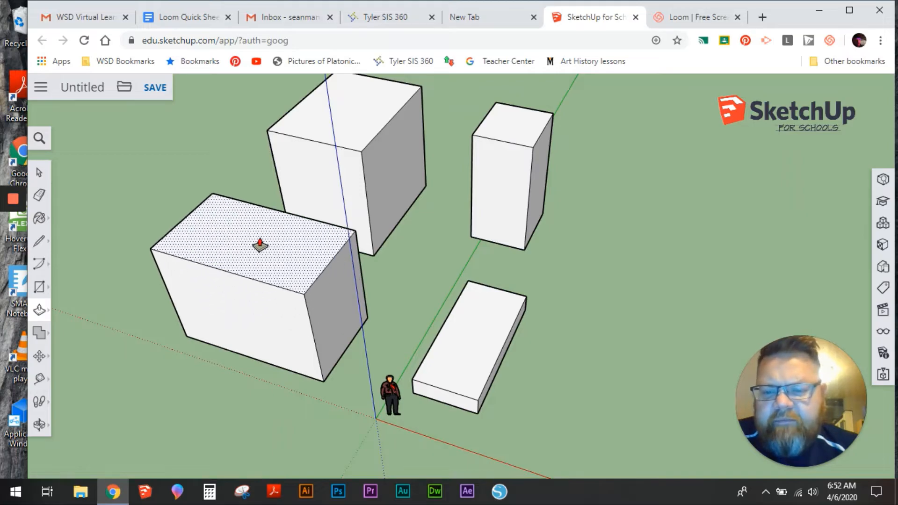
left_click_drag(245, 327, 256, 277)
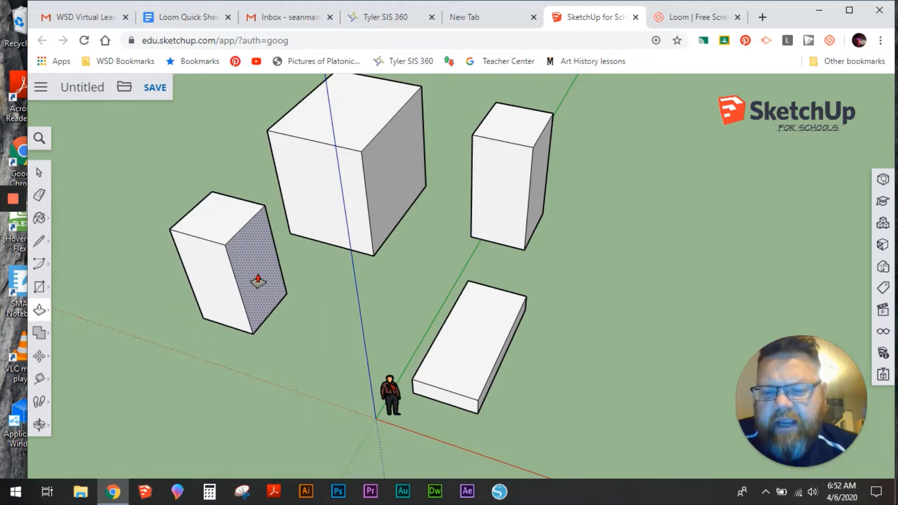
mouse_move(468, 349)
left_mouse_down()
mouse_move(344, 283)
mouse_move(351, 315)
mouse_move(363, 320)
left_mouse_up()
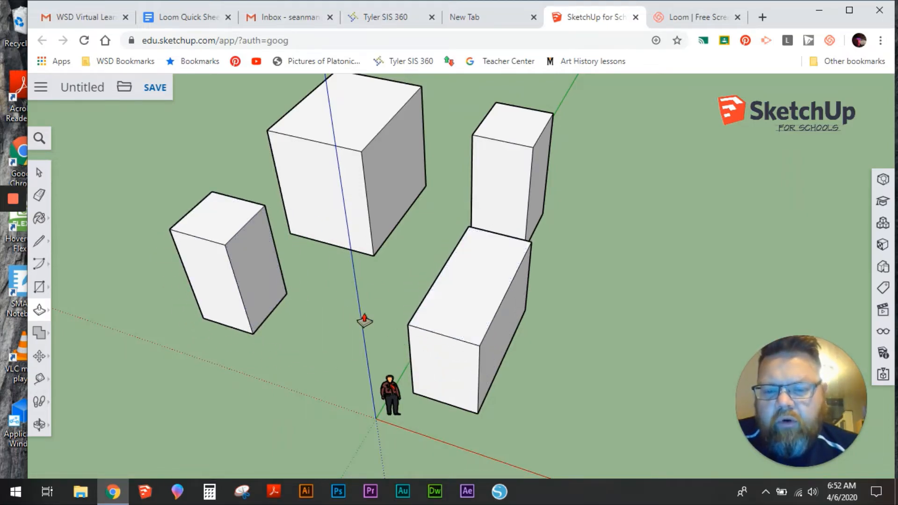
mouse_move(593, 268)
middle_mouse_down()
mouse_move(484, 182)
mouse_move(429, 125)
mouse_move(353, 114)
mouse_move(399, 173)
mouse_move(479, 211)
mouse_move(514, 211)
middle_mouse_up()
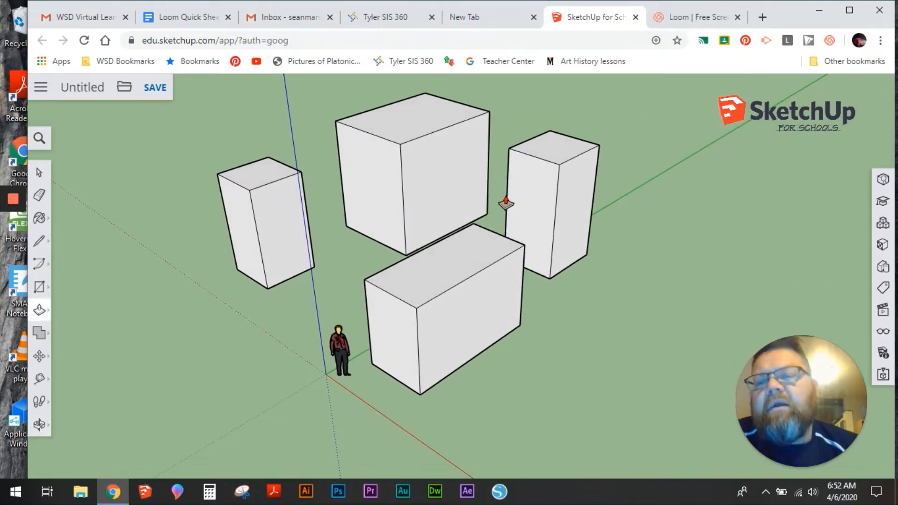
Step: Match the heights of the three smaller boxes to the top of the largest box with Push/Pull
left_click(550, 157)
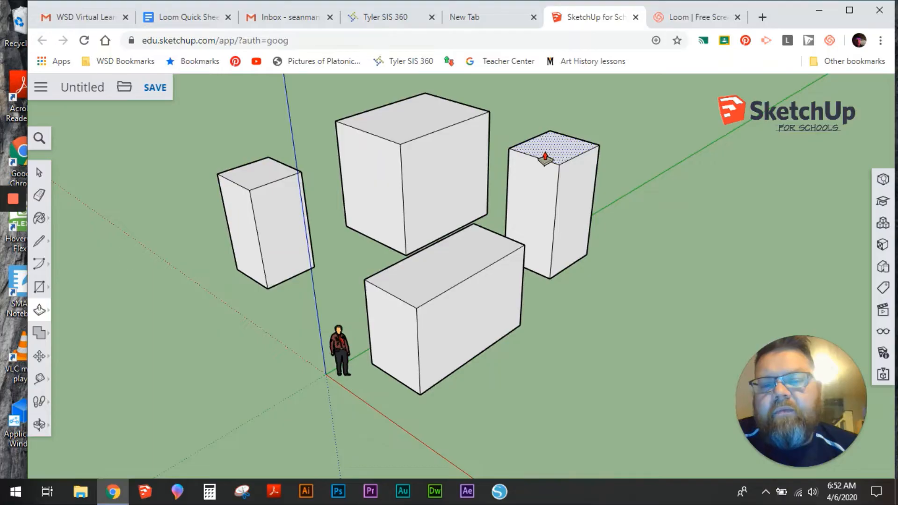
left_click(410, 123)
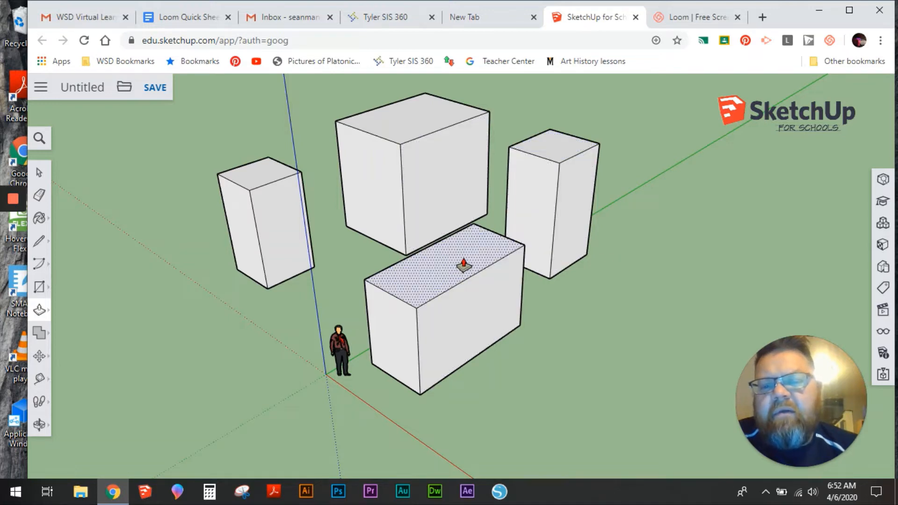
middle_click_drag(487, 236, 305, 296)
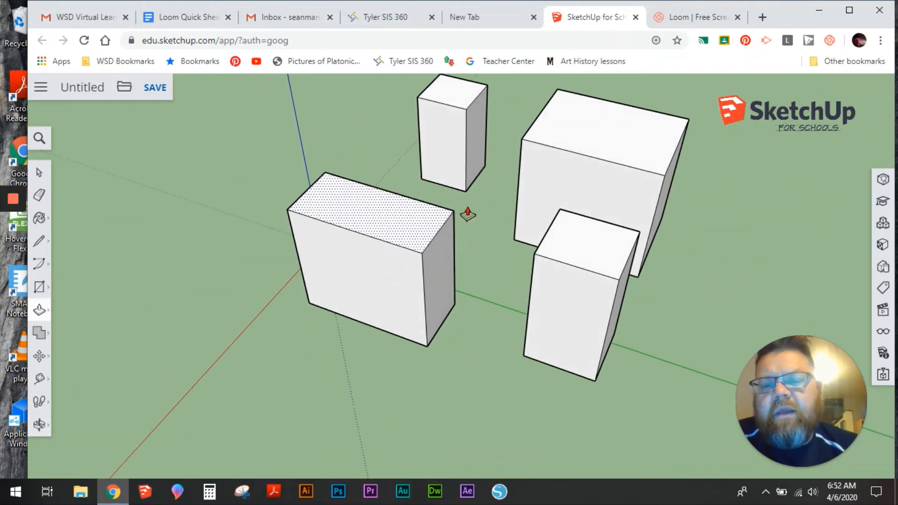
left_click(609, 148)
left_click(457, 95)
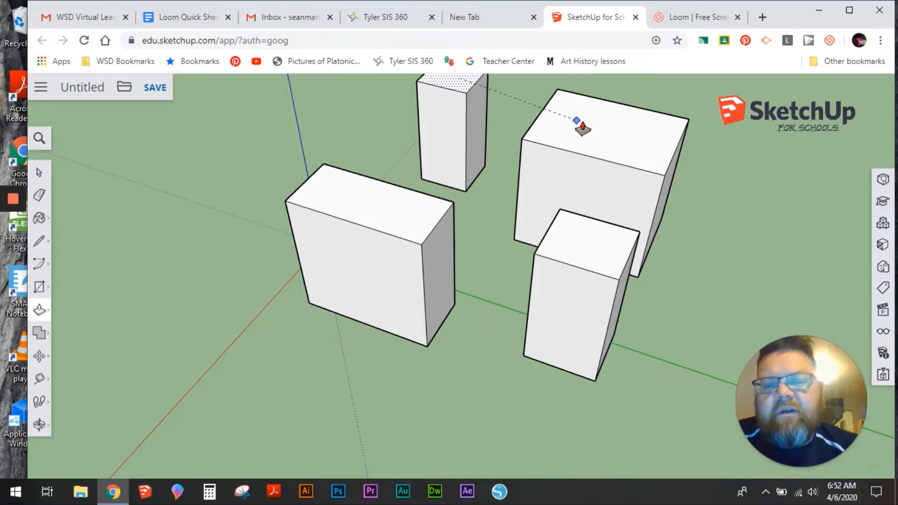
left_click(571, 156)
Step: Push/Pull the box nearest the figure shorter and lower, and lower and narrow the box beside the red axis
middle_click_drag(571, 157, 527, 174)
left_click_drag(580, 103, 411, 373)
key("p")
left_click_drag(400, 267, 396, 333)
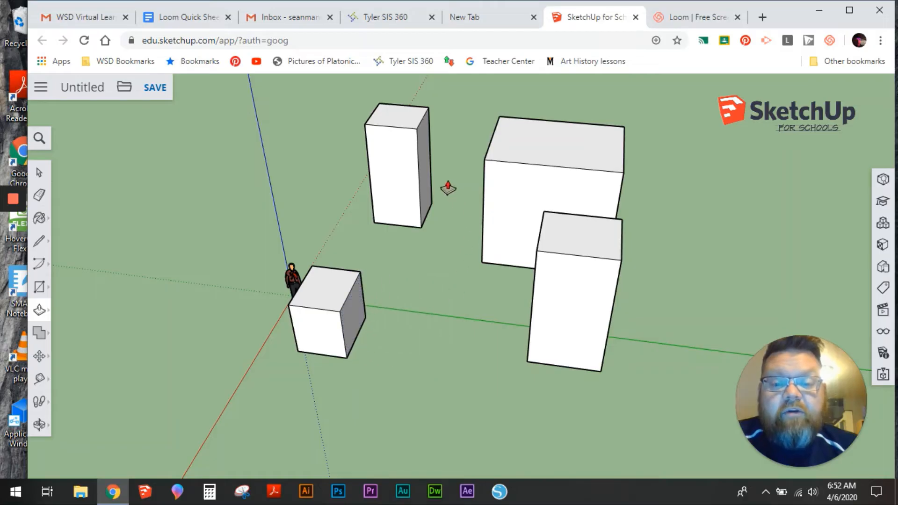
mouse_move(403, 124)
left_mouse_down()
mouse_move(393, 219)
mouse_move(407, 213)
left_mouse_up()
right_click(421, 207)
left_click(403, 217)
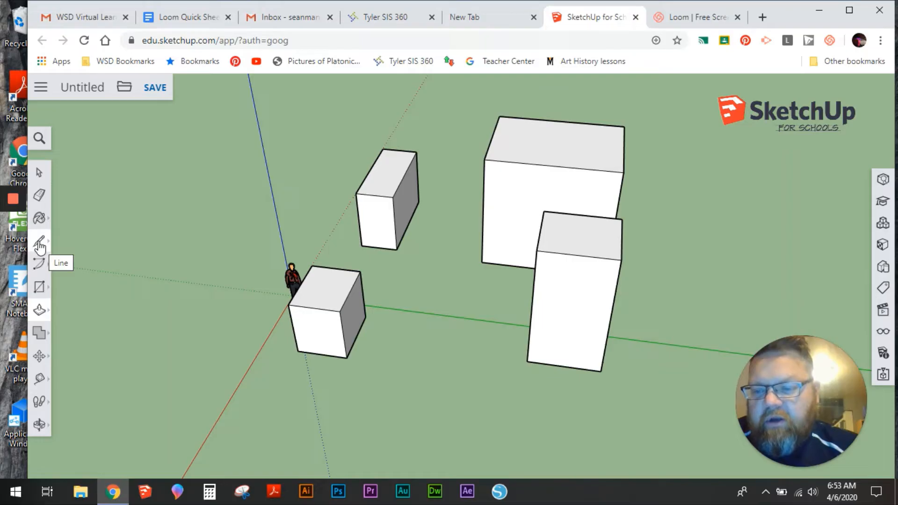
Step: Draw a horizontal line from edge to edge across the upper part of the tall narrow box's front face
left_click(39, 309)
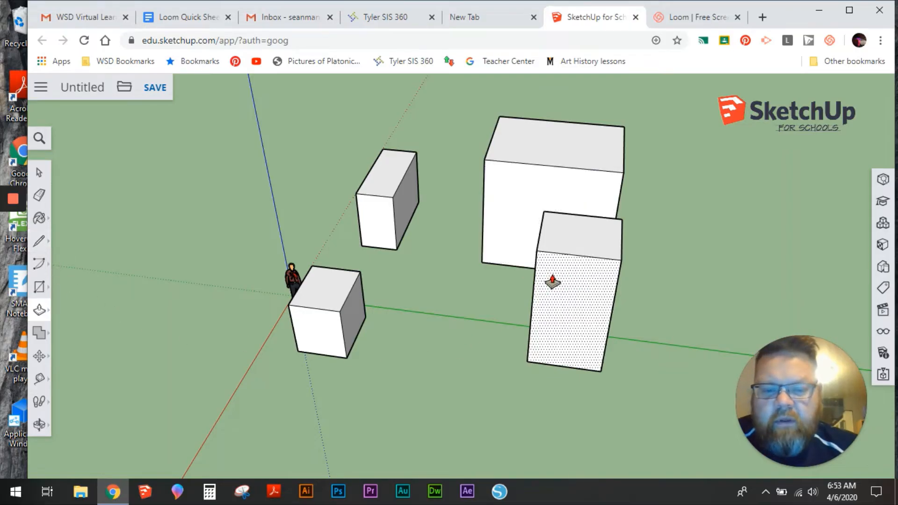
left_click(40, 241)
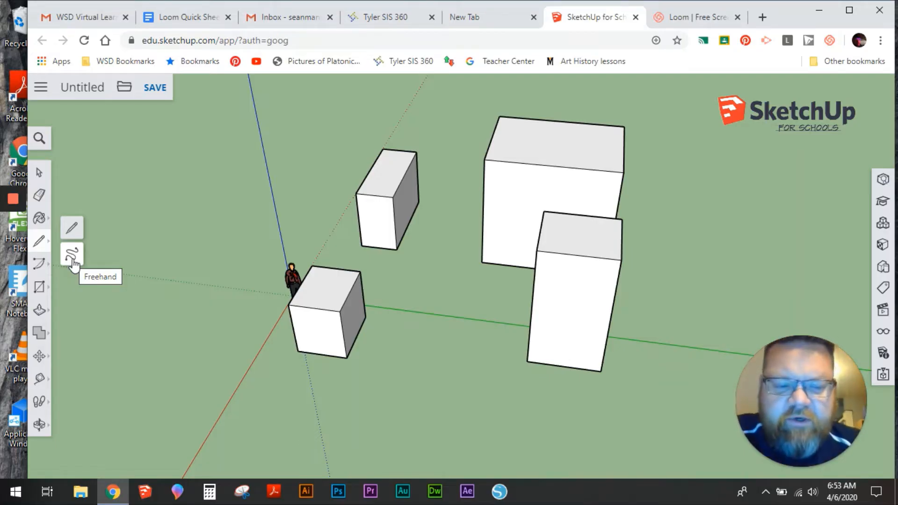
left_click(72, 257)
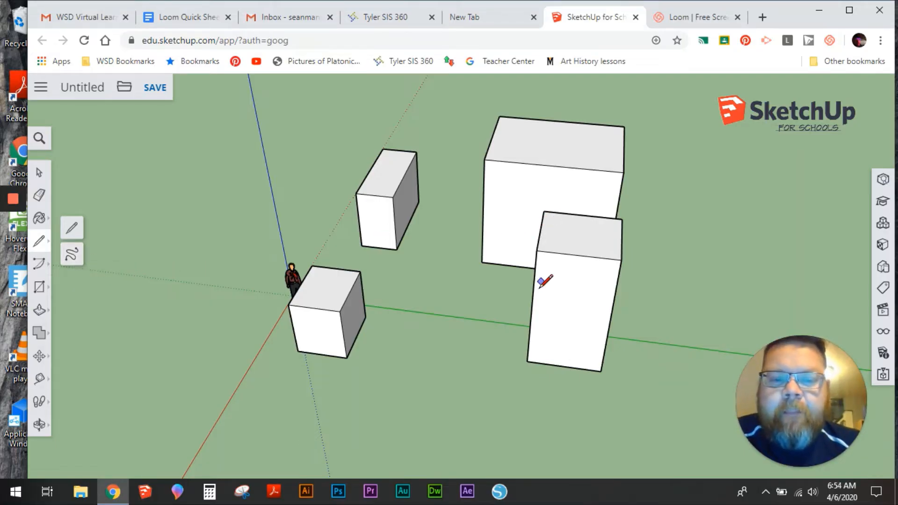
scroll(563, 322, "down", 1)
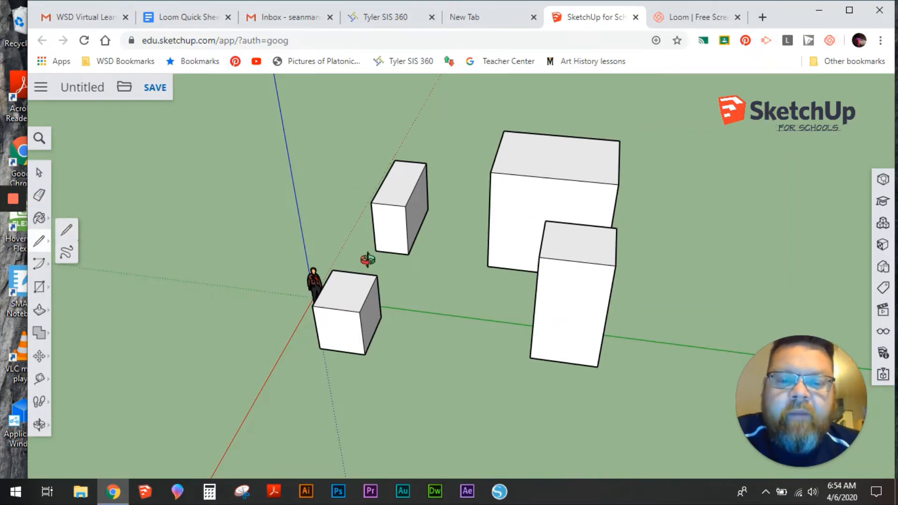
middle_click_drag(366, 259, 699, 136)
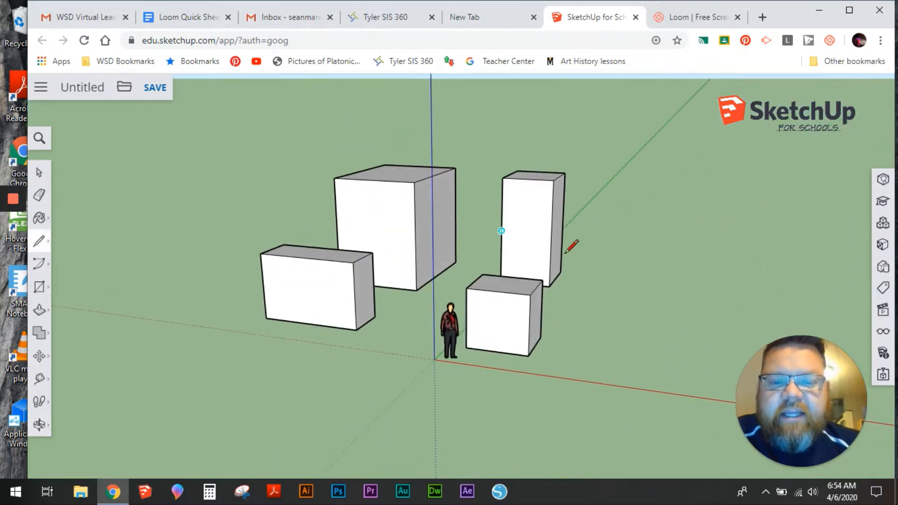
scroll(520, 201, "up", 5)
mouse_move(529, 200)
middle_mouse_down()
mouse_move(512, 200)
mouse_move(575, 217)
mouse_move(538, 200)
middle_mouse_up()
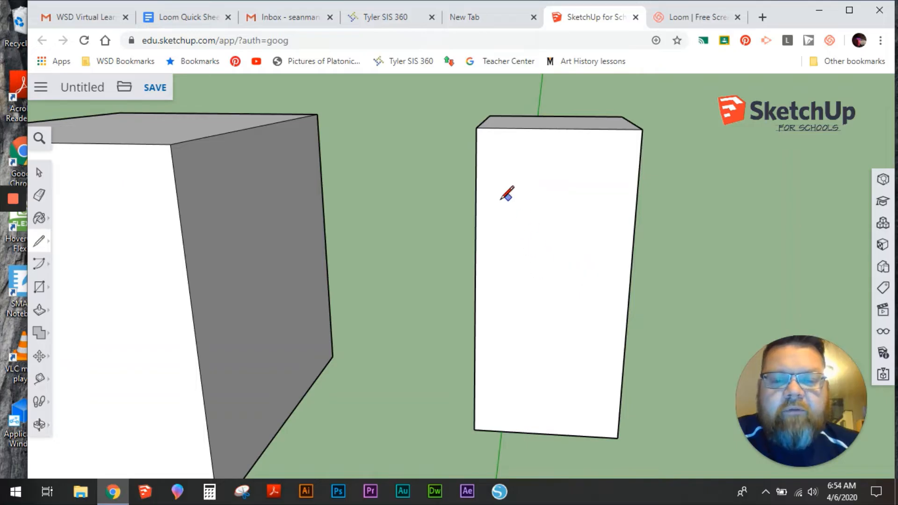
left_click(476, 161)
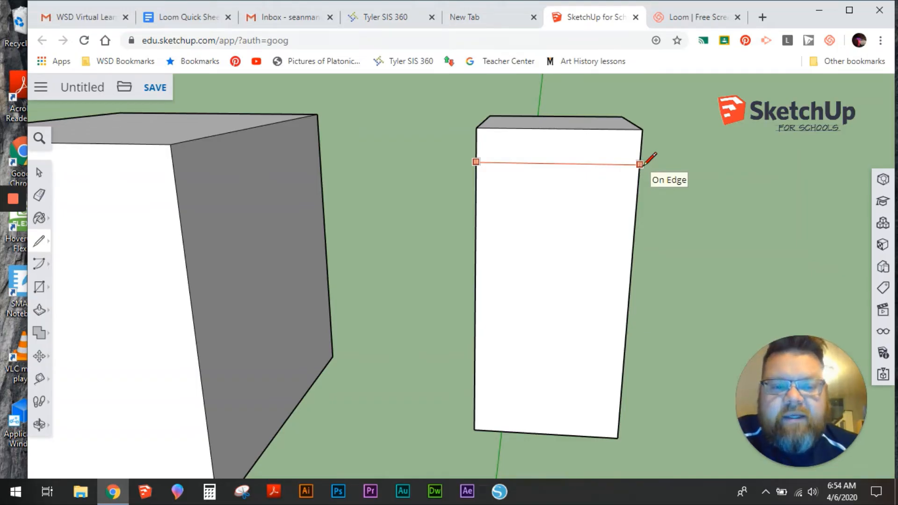
left_click(643, 165)
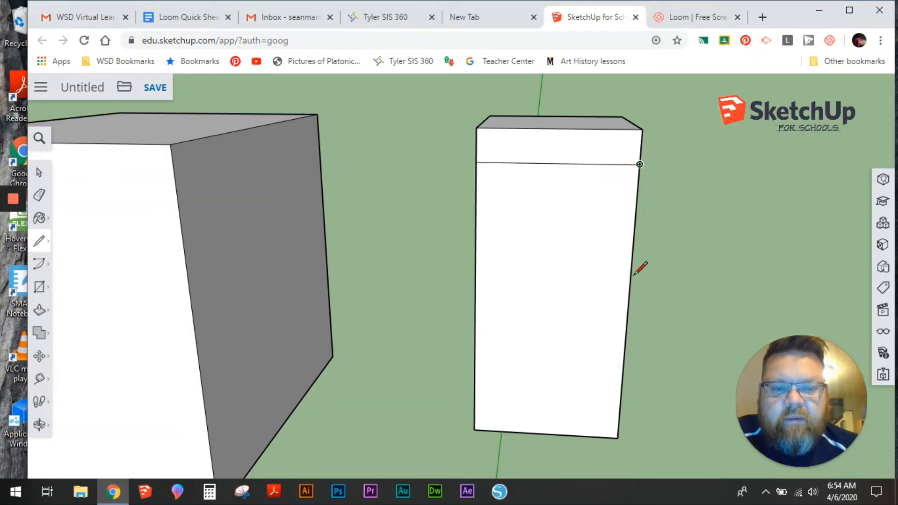
Step: Draw a vertical line down the tall box's front face near its right edge, and a diagonal from the lower-left corner to the line's upper end
mouse_move(711, 202)
middle_mouse_down()
mouse_move(430, 279)
mouse_move(605, 330)
mouse_move(657, 164)
mouse_move(581, 146)
mouse_move(665, 174)
mouse_move(622, 170)
middle_mouse_up()
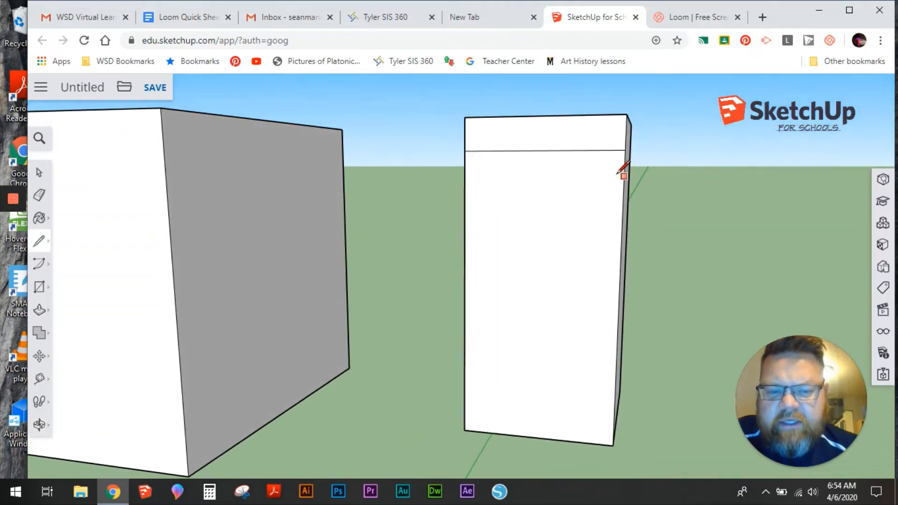
left_click(598, 150)
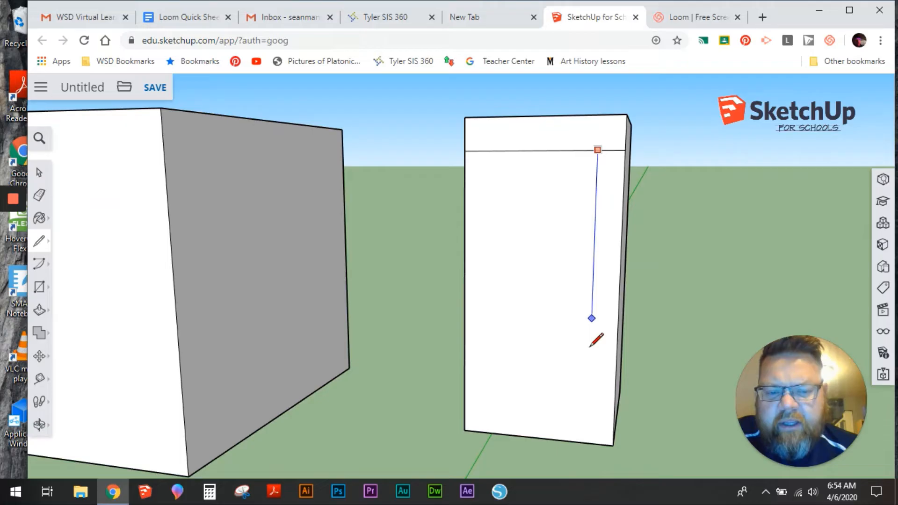
left_click(587, 443)
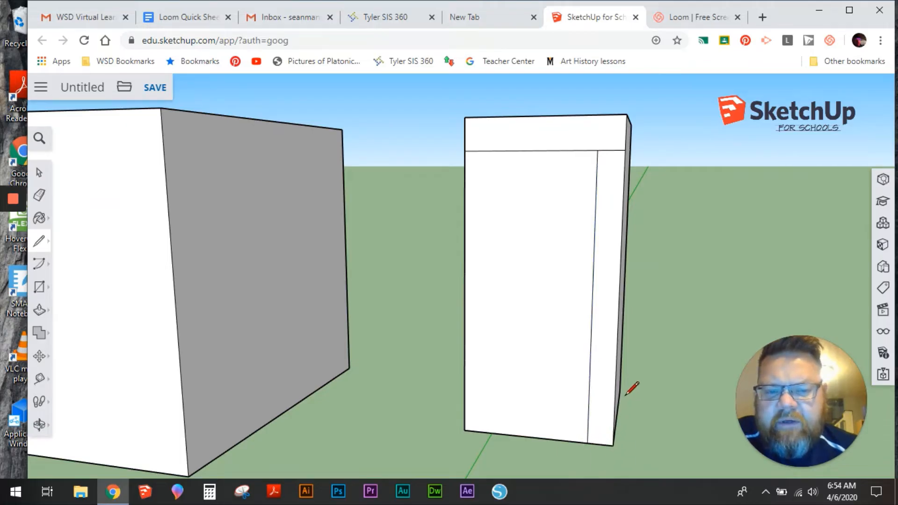
left_click(464, 430)
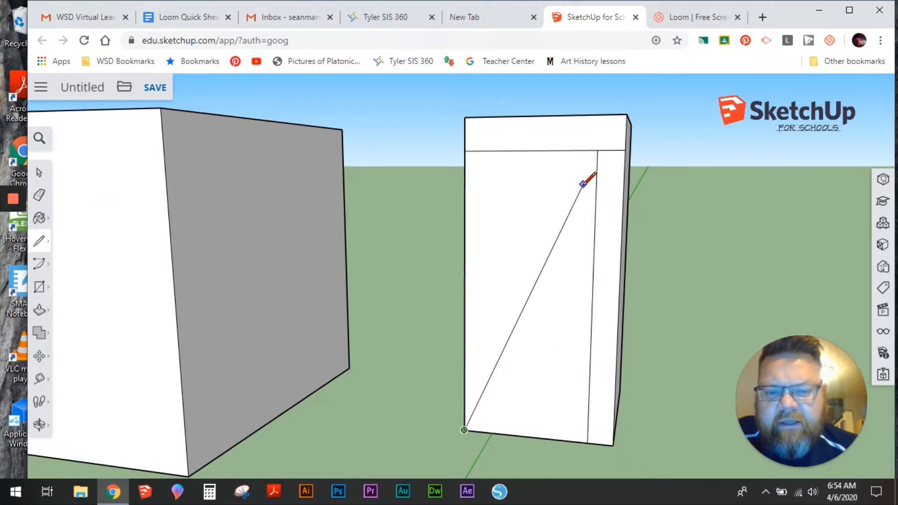
left_click(598, 150)
right_click(602, 149)
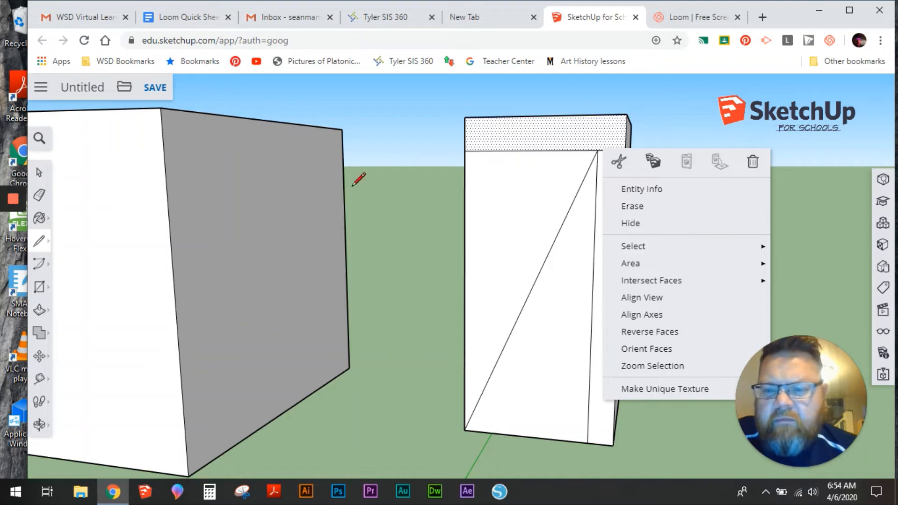
Step: Undo the diagonal and the vertical line drawn on the tall box's front face
left_click(37, 175)
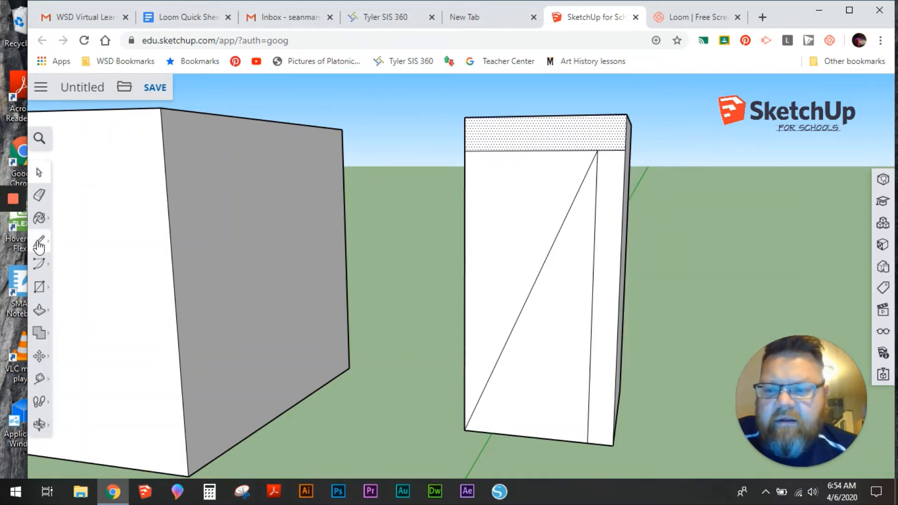
left_click(72, 228)
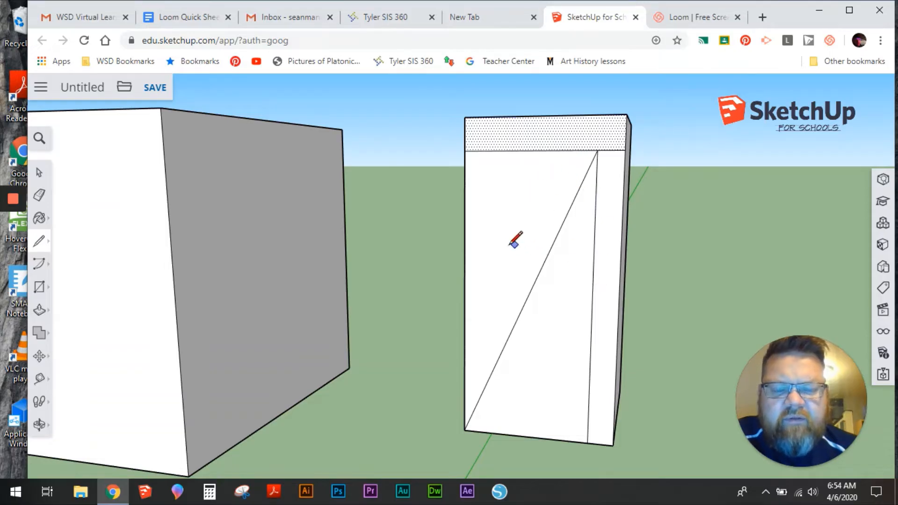
key("ctrl+z")
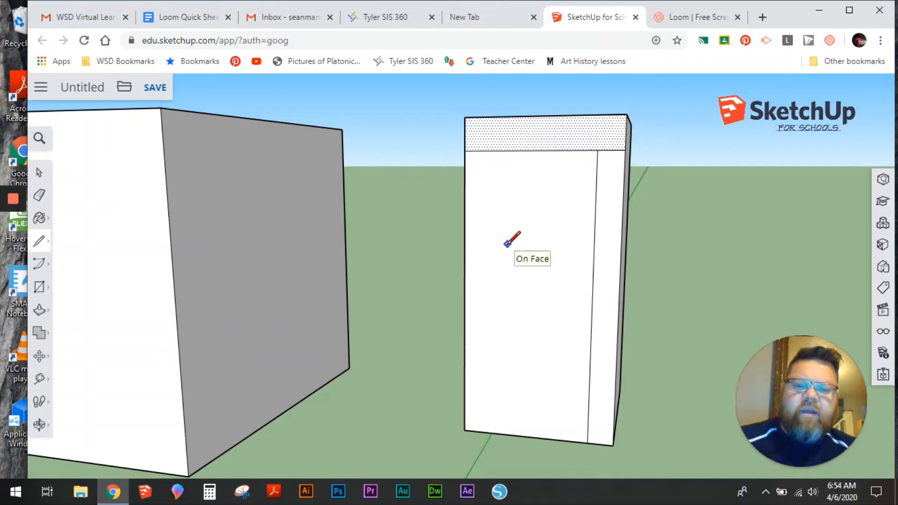
key("ctrl+z")
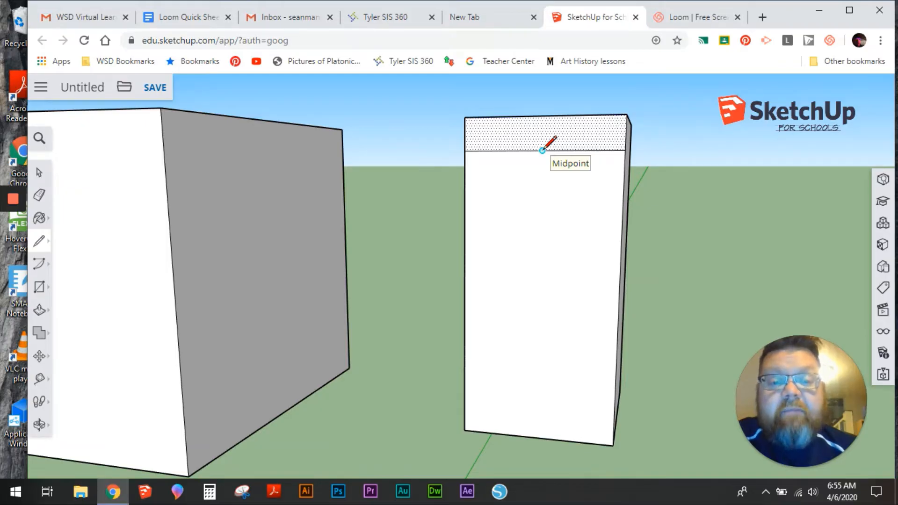
Step: Draw a vertical line from the midpoint of the horizontal line down to the bottom edge of the tall box's front face
right_click(542, 150)
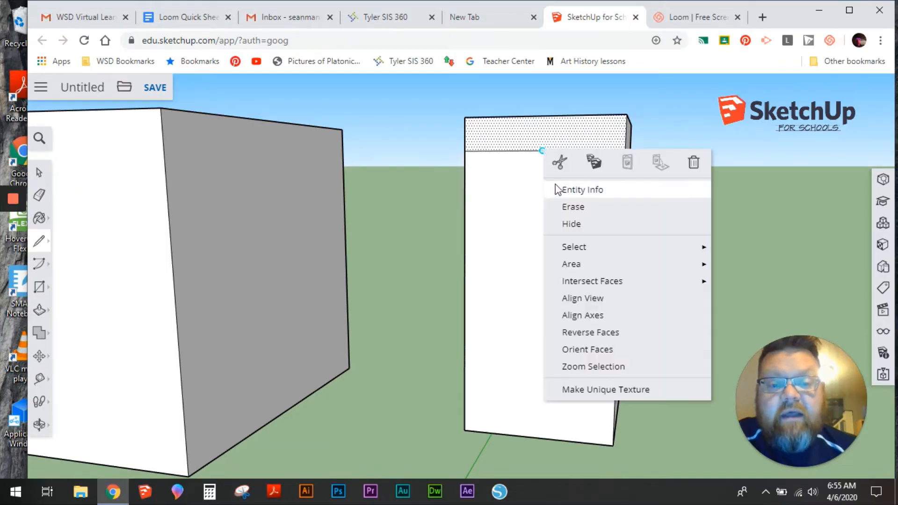
key("Escape")
left_click(542, 150)
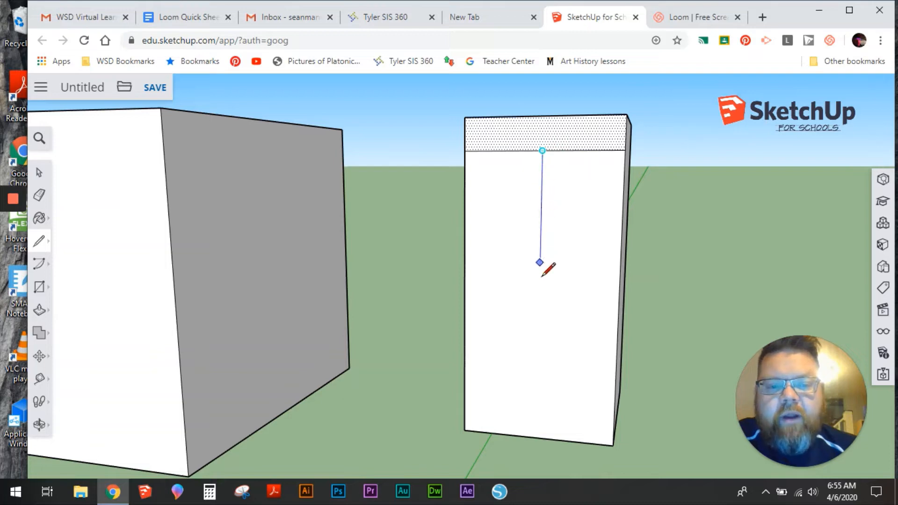
left_click(537, 437)
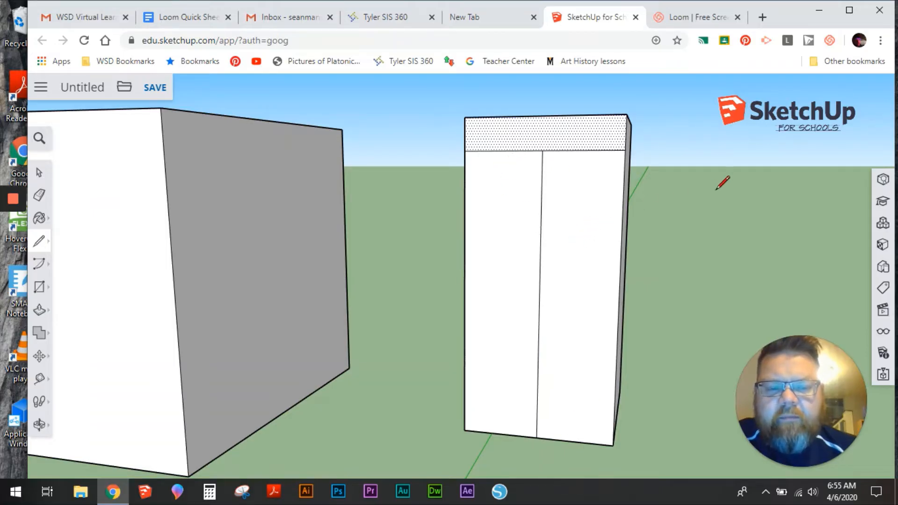
Step: With Push/Pull, cut away the strip above the line and lower the two columns below it to different heights
middle_click_drag(719, 182, 594, 247)
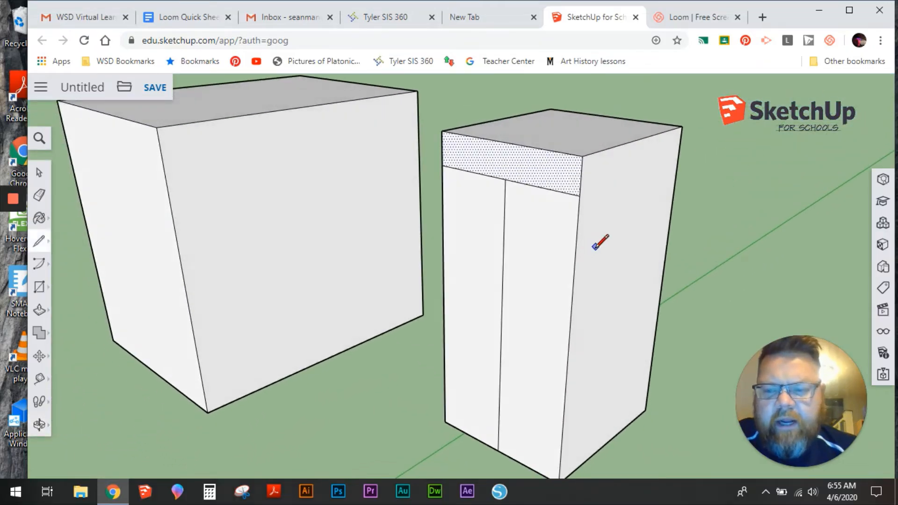
left_click(39, 309)
left_click(71, 290)
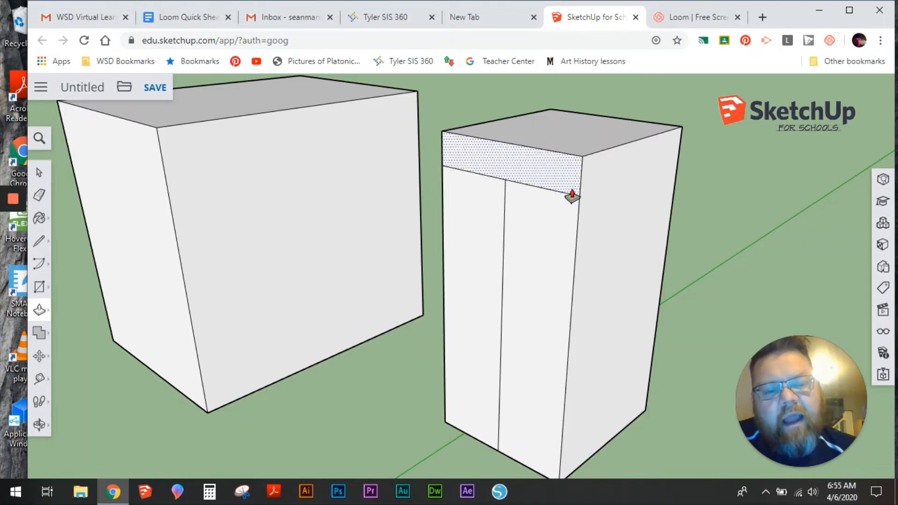
left_click_drag(557, 183, 543, 382)
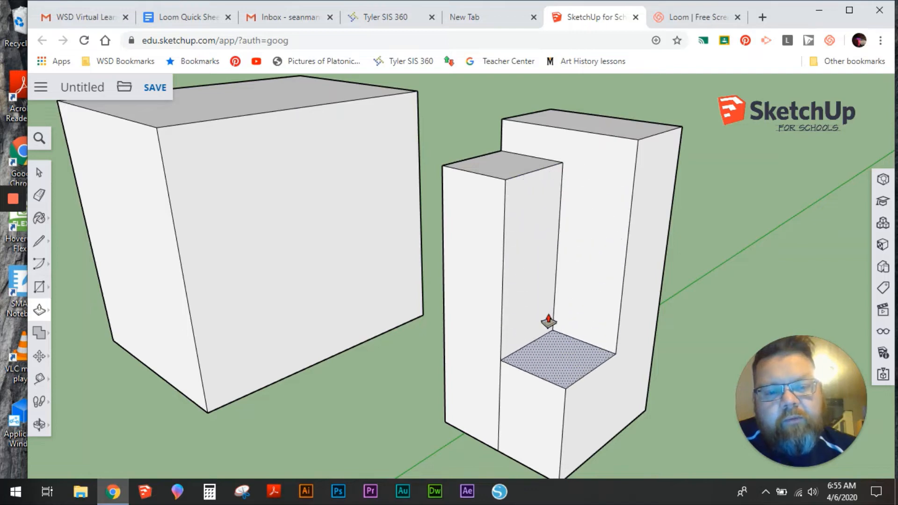
left_click_drag(503, 169, 522, 256)
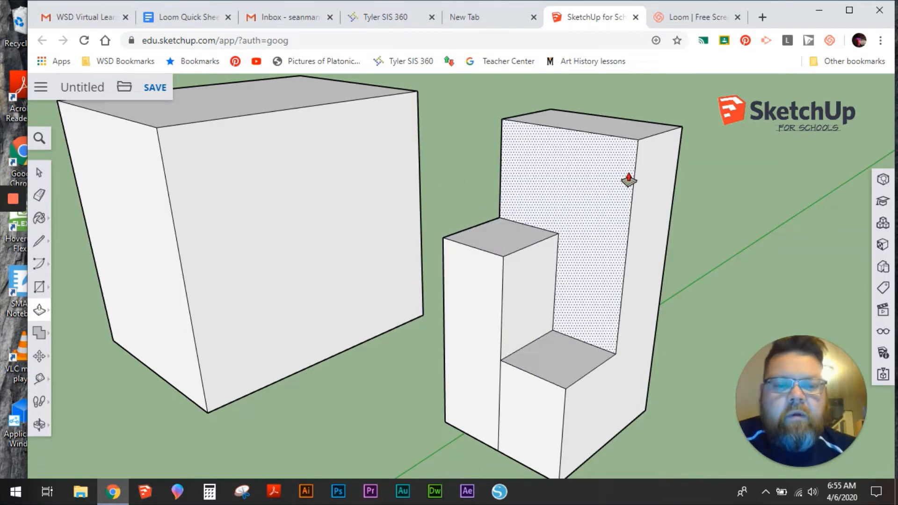
Step: Push/Pull the stepped box's parts: bring the tall back section forward, narrow the short column and extend the low block outward
left_click_drag(627, 181, 598, 199)
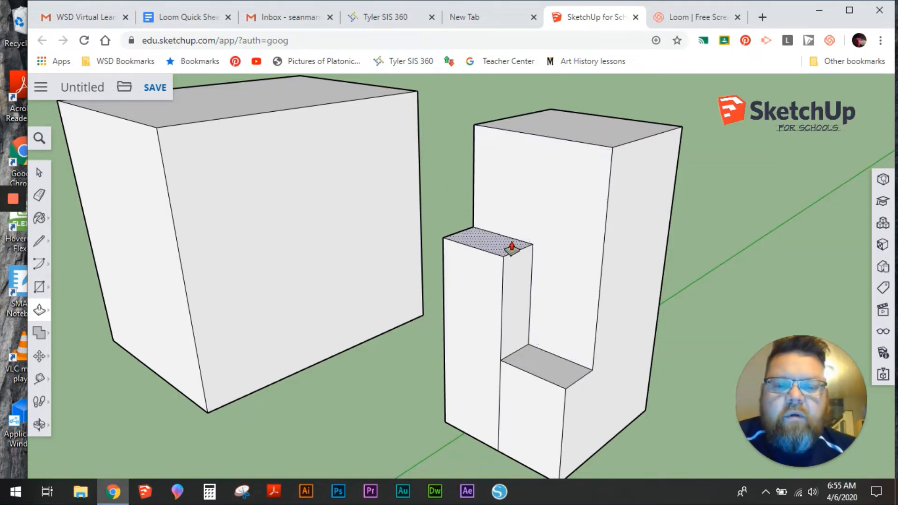
mouse_move(512, 246)
left_mouse_down()
mouse_move(524, 202)
mouse_move(521, 256)
left_mouse_up()
left_click_drag(521, 294, 496, 292)
left_click_drag(522, 399, 450, 429)
Step: Draw a diagonal line across the tall section's face from its upper outer corner to partway down the opposite edge
middle_click_drag(471, 350, 391, 351)
scroll(394, 356, "up", 1)
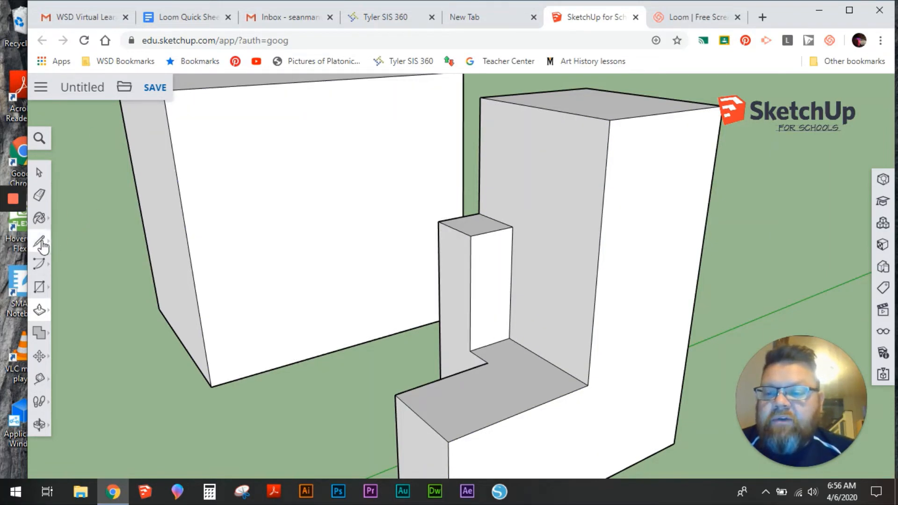
left_click(70, 228)
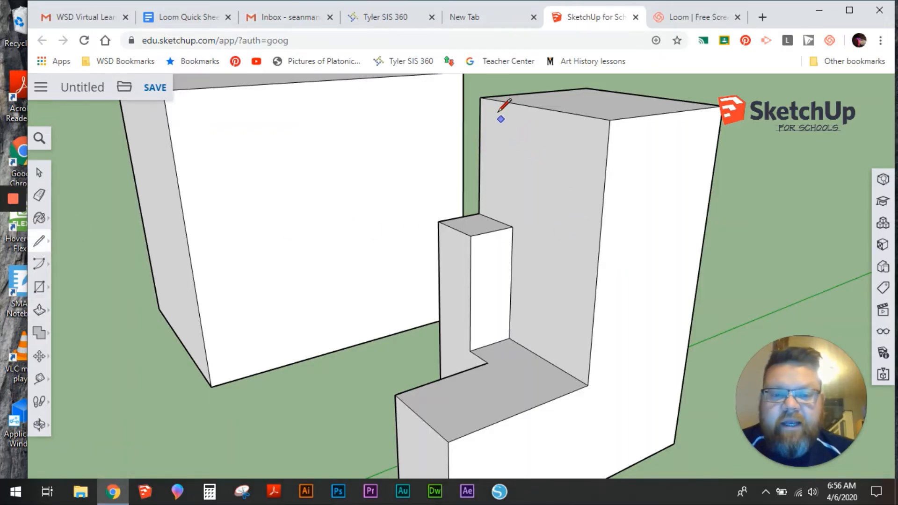
left_click(480, 97)
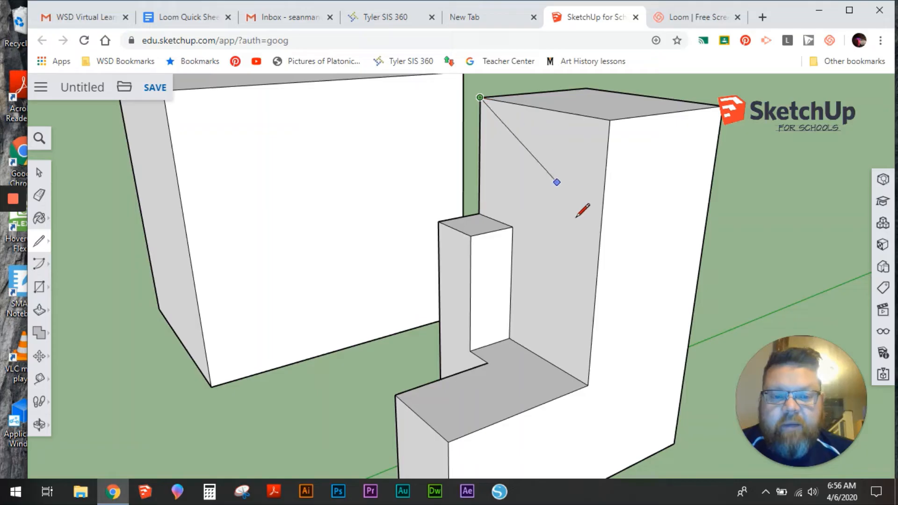
left_click(598, 263)
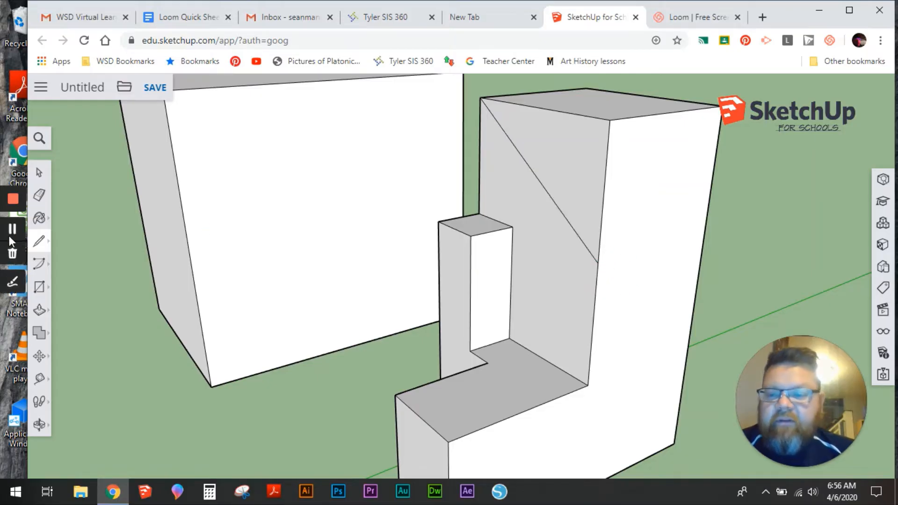
Step: Push the triangle above the diagonal all the way through the tall section to leave a sloped top
left_click(39, 309)
left_click(586, 173)
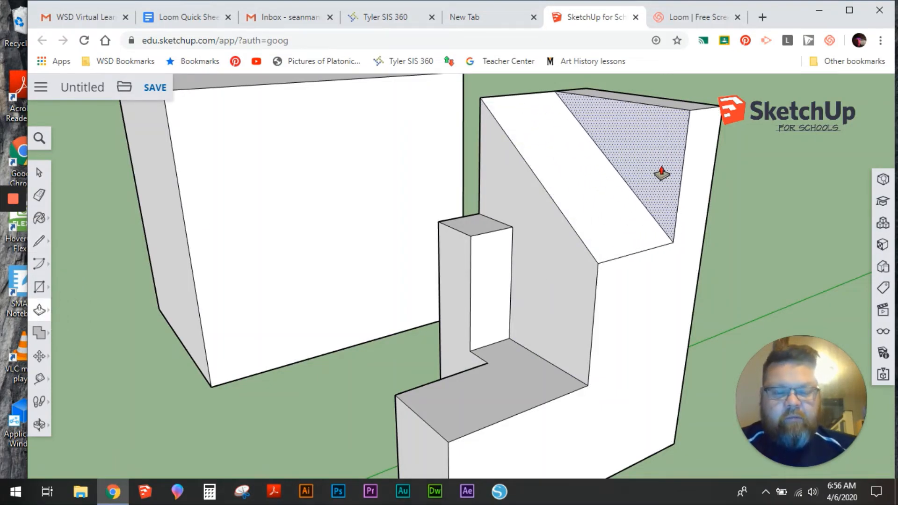
left_click(658, 172)
scroll(590, 196, "down", 5)
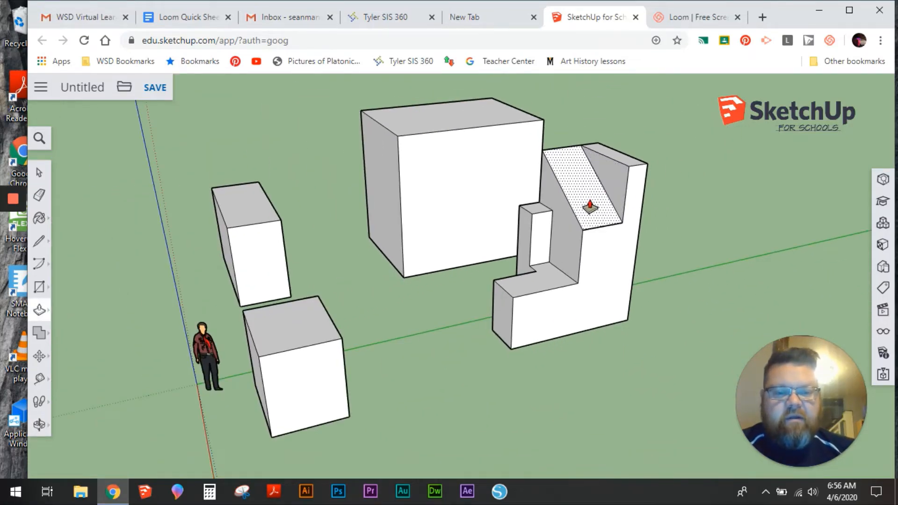
left_click(597, 191)
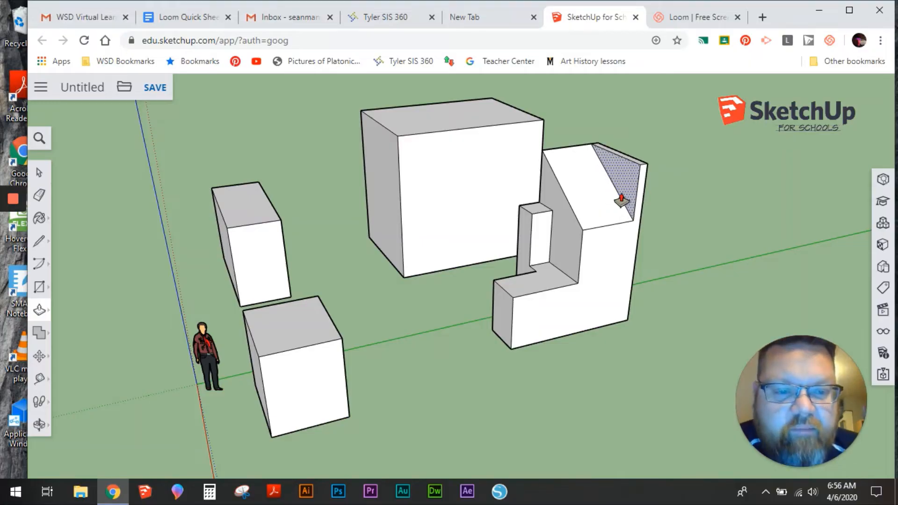
left_click(645, 188)
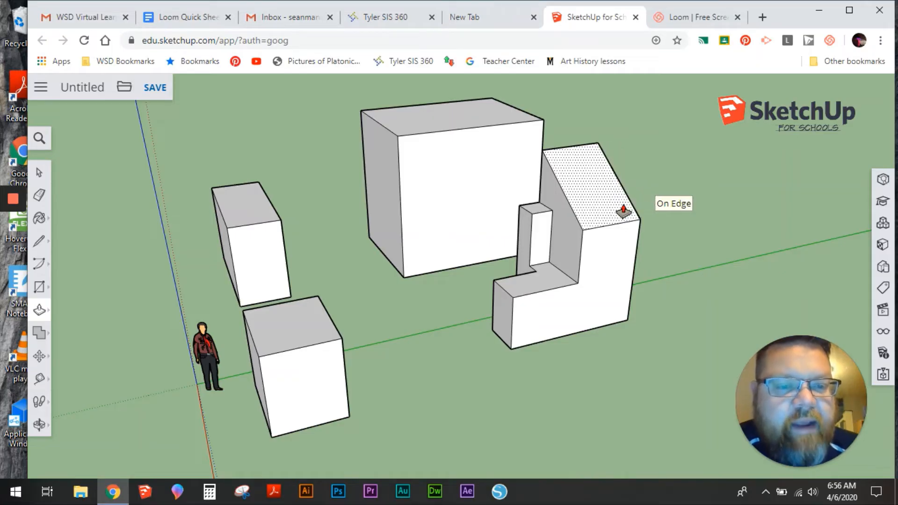
Step: Repeatedly pull the sloped face outward and push back the undersides to form a zigzag of projections
left_click(600, 200)
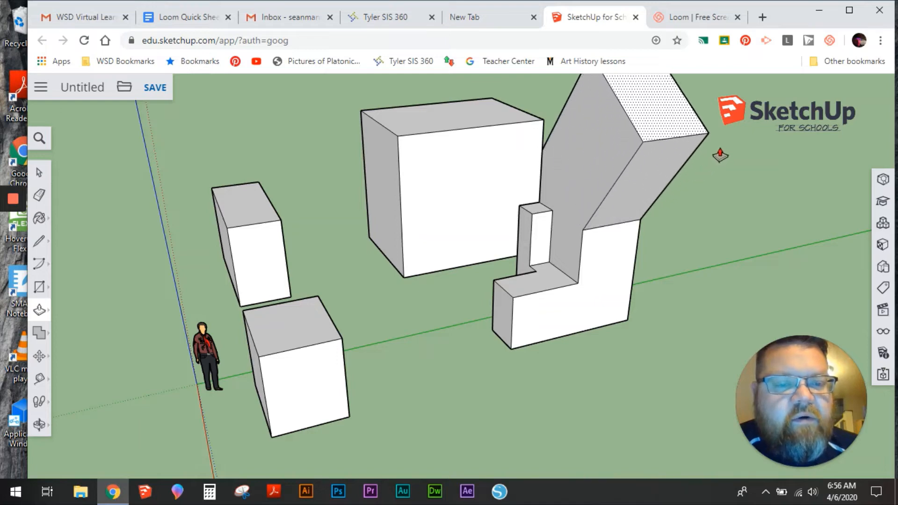
left_click(611, 150)
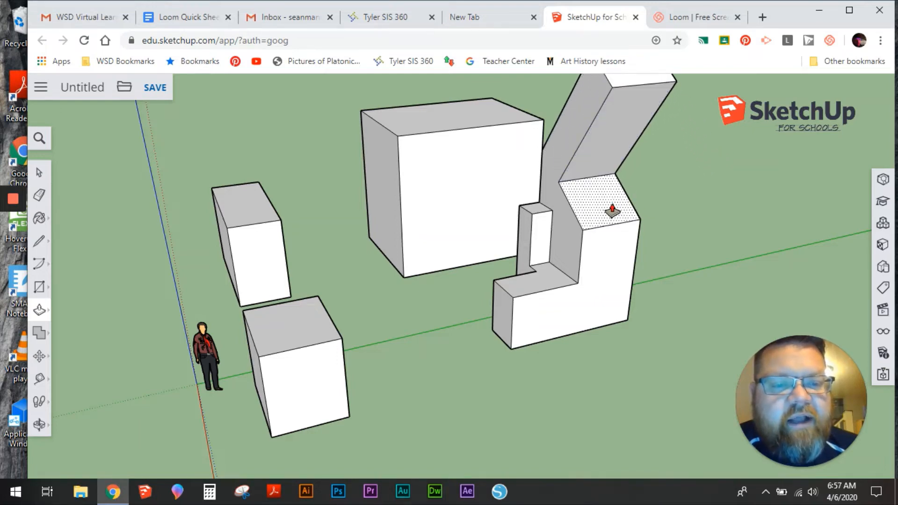
left_click(613, 208)
left_click(658, 179)
left_click(623, 205)
left_click(602, 201)
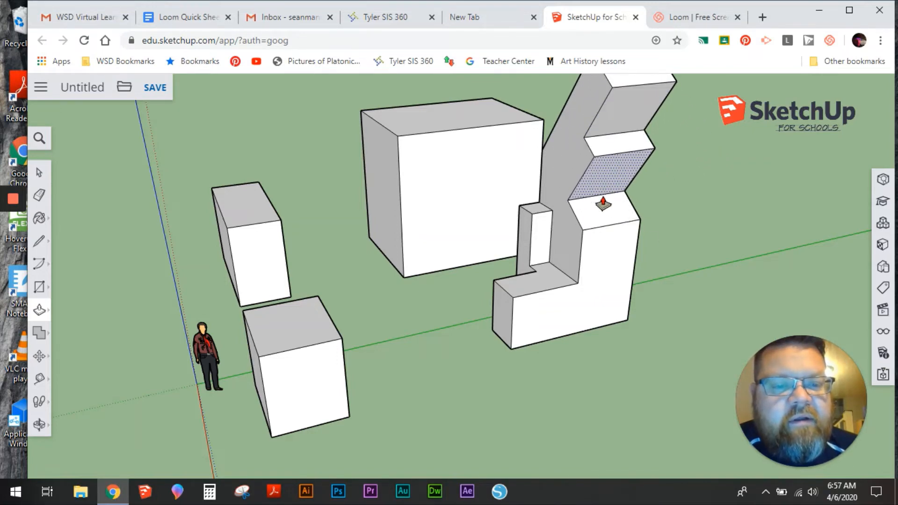
left_click(602, 210)
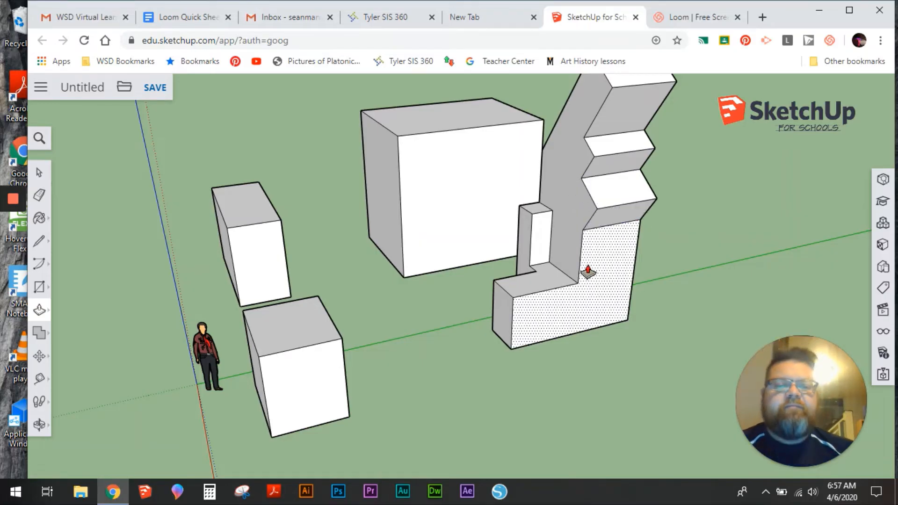
Step: Push the broad front face of the zigzag section inward to make the section slightly thinner
scroll(552, 280, "up", 1)
scroll(617, 238, "up", 3)
scroll(608, 240, "down", 7)
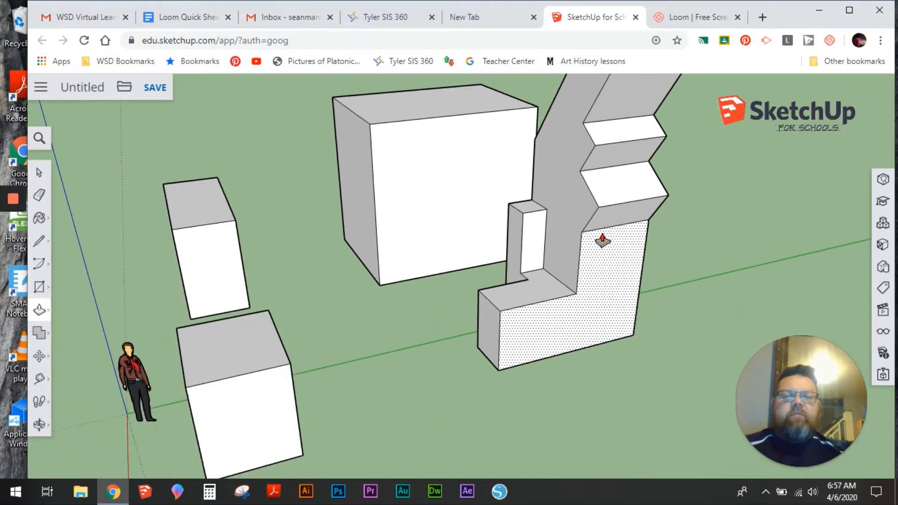
middle_click_drag(545, 169, 578, 169)
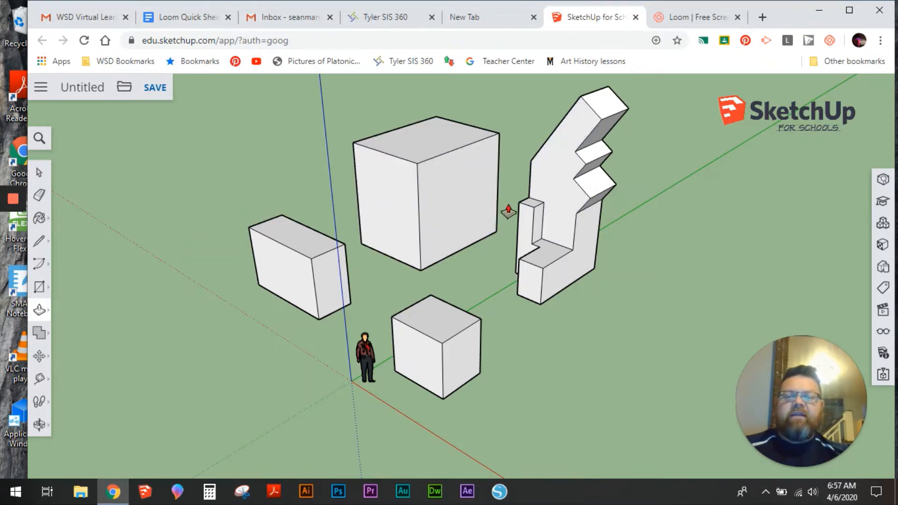
mouse_move(561, 211)
left_mouse_down()
mouse_move(579, 203)
mouse_move(574, 211)
left_mouse_up()
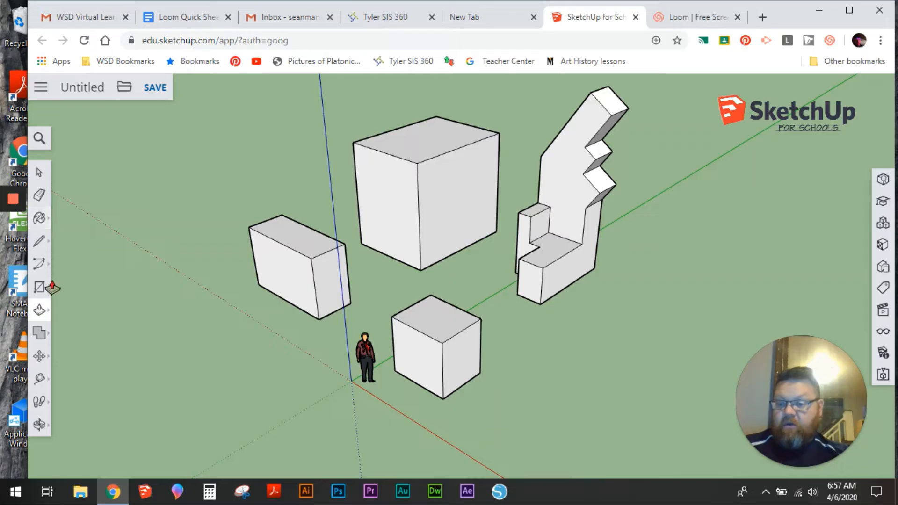
Step: Draw an upright rectangle on the broad face of the zigzag section, just above the low step
left_click(40, 297)
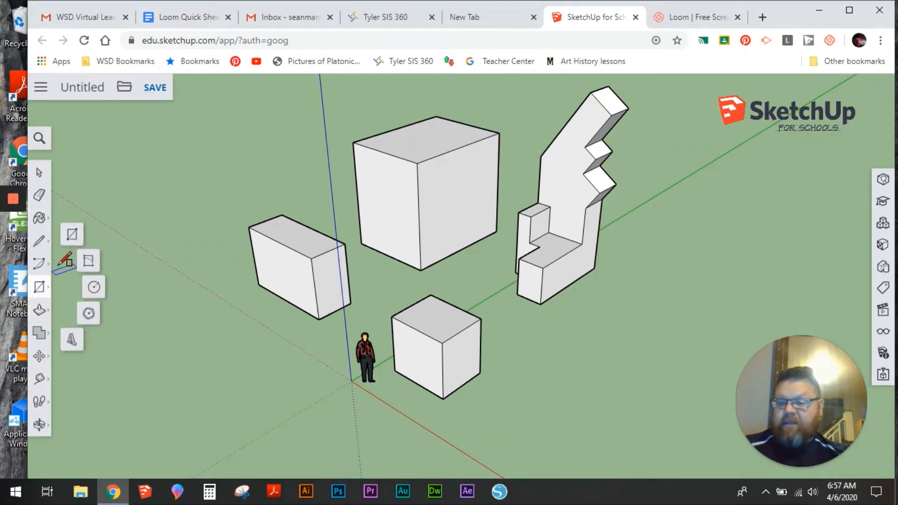
left_click(73, 234)
middle_click_drag(421, 149, 511, 136)
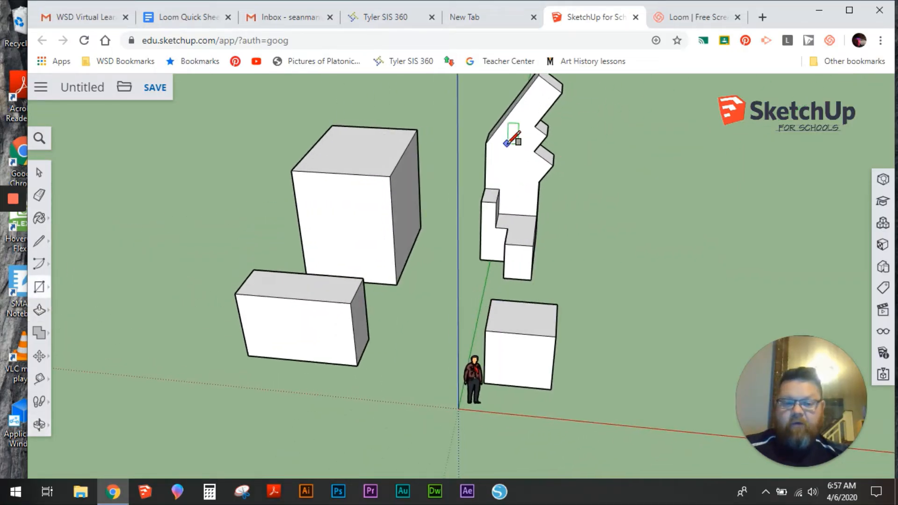
scroll(531, 150, "up", 6)
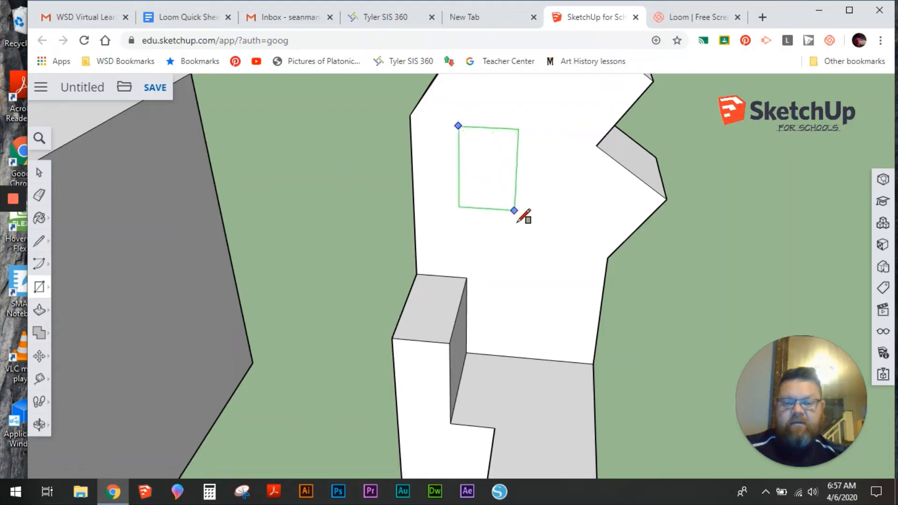
left_click(535, 260)
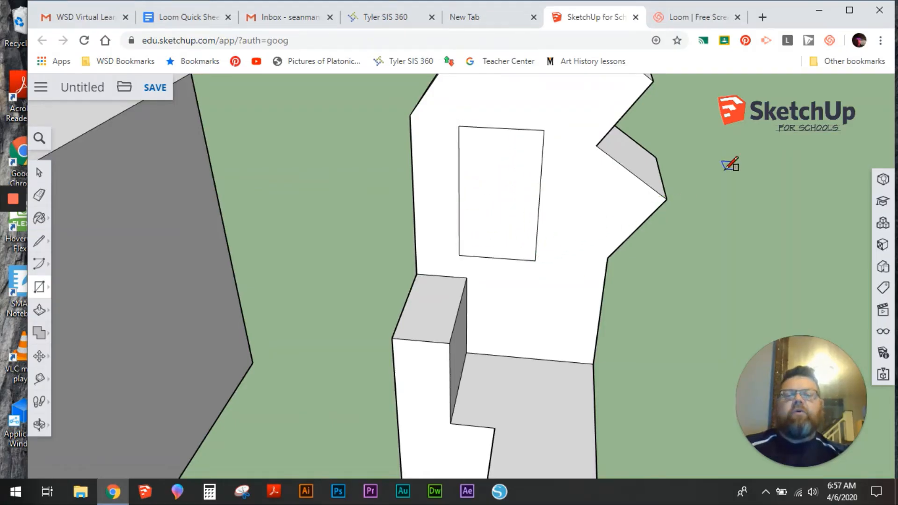
left_click(655, 172)
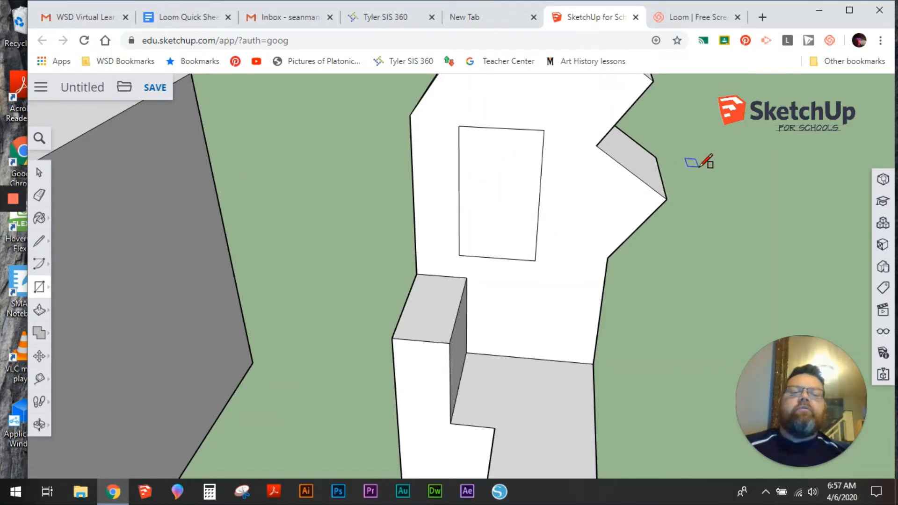
middle_click_drag(736, 140, 686, 156)
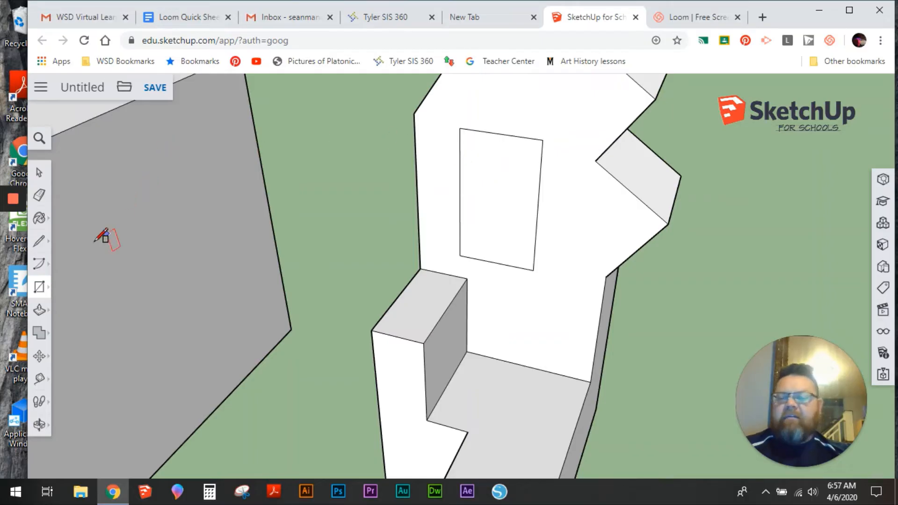
Step: Push the rectangle all the way through the zigzag section to cut a window opening
left_click(41, 311)
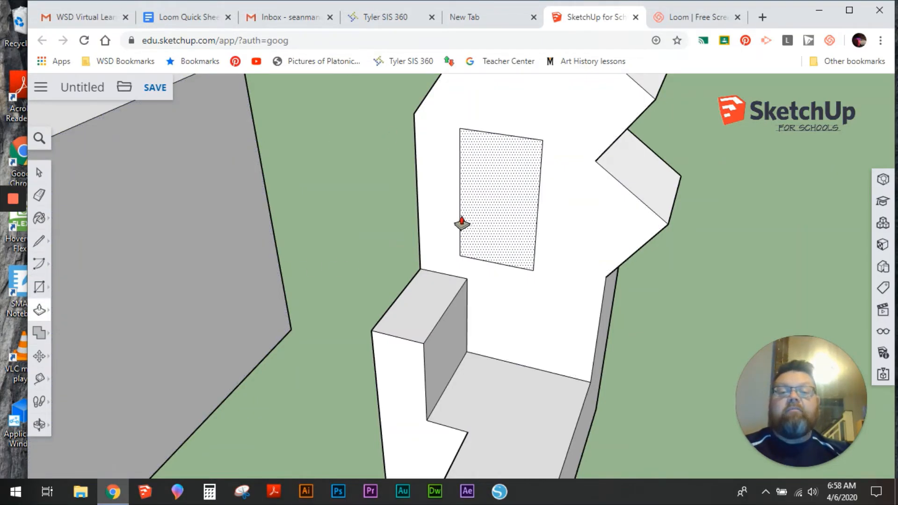
middle_click_drag(461, 223, 552, 203)
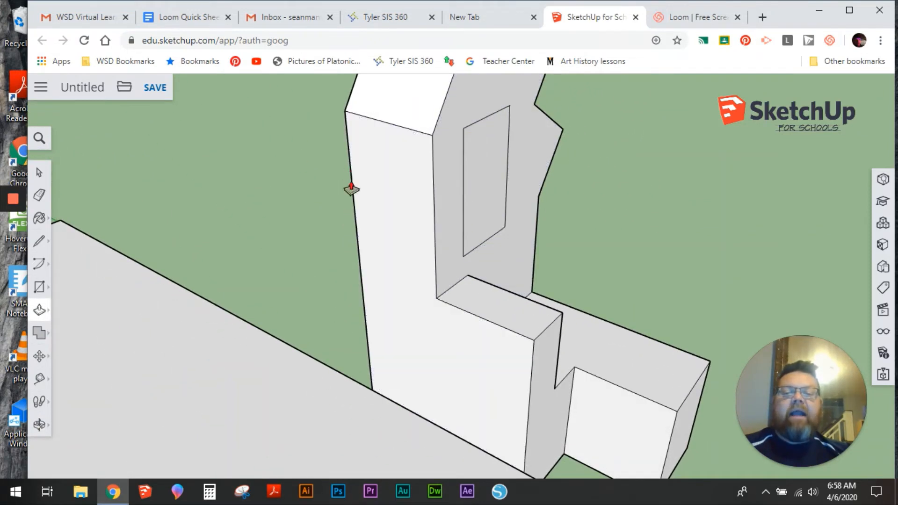
left_click(484, 194)
left_click(407, 255)
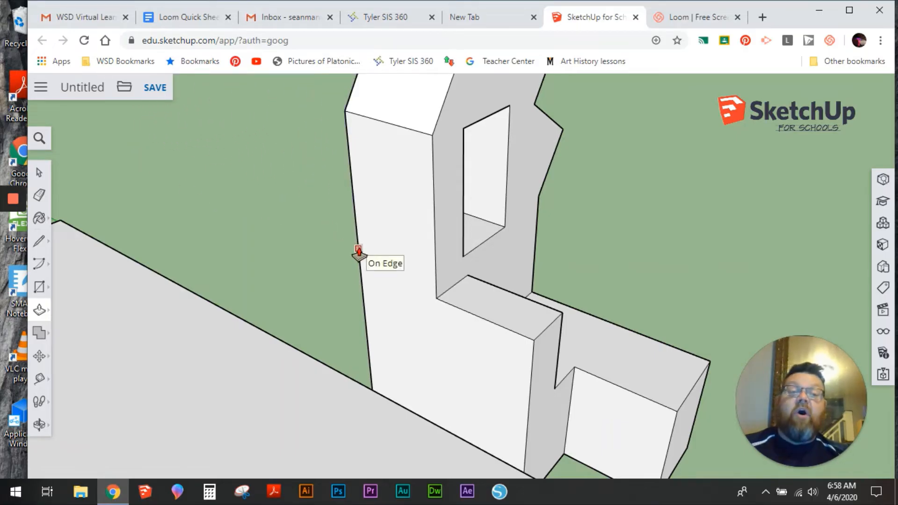
left_click(358, 253)
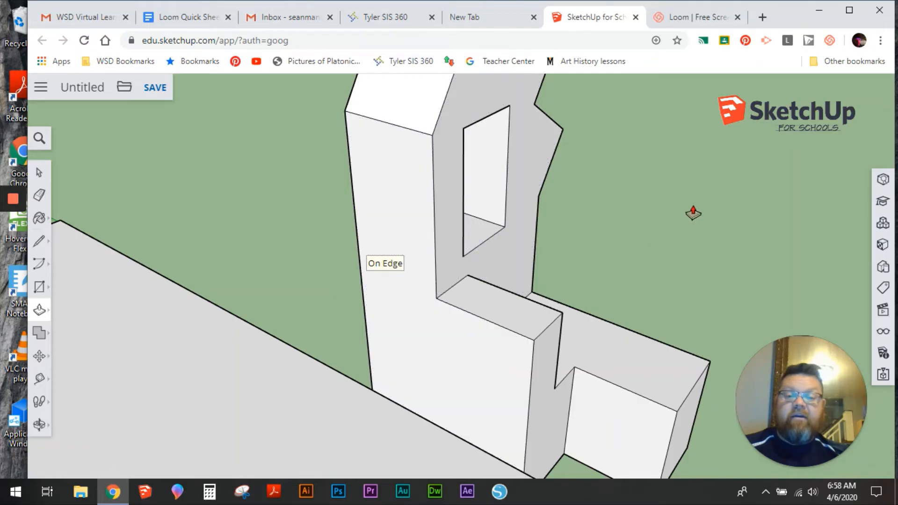
Step: Examine the window opening by moving the view through it and looking at the form from behind
middle_click_drag(693, 204, 357, 74)
scroll(395, 150, "up", 5)
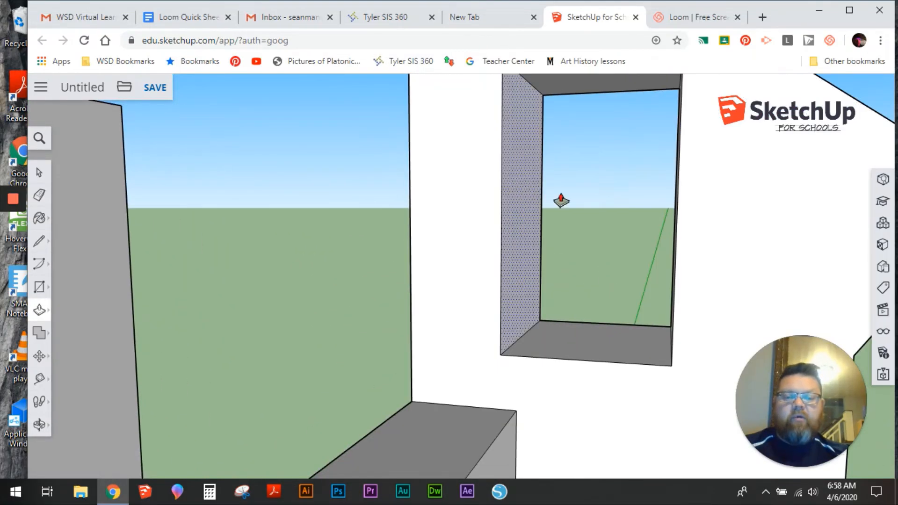
middle_click_drag(561, 201, 635, 225)
scroll(626, 190, "up", 10)
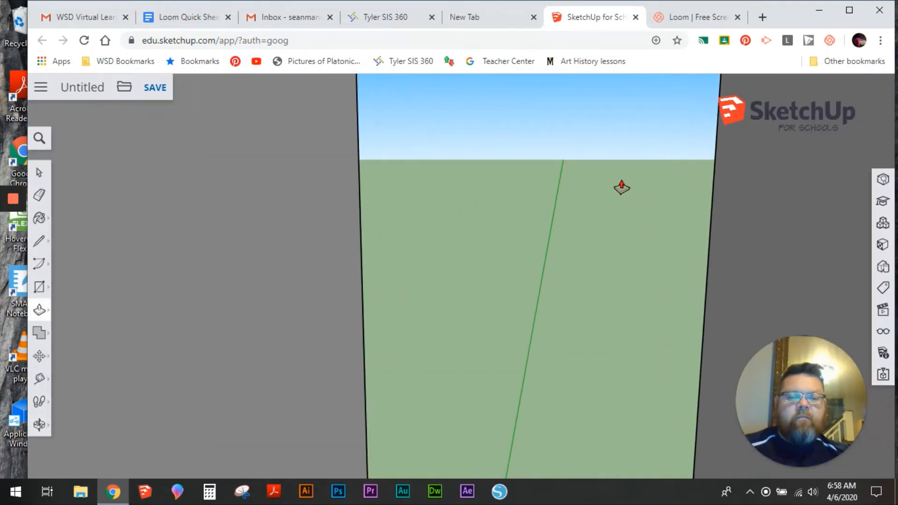
scroll(612, 181, "up", 2)
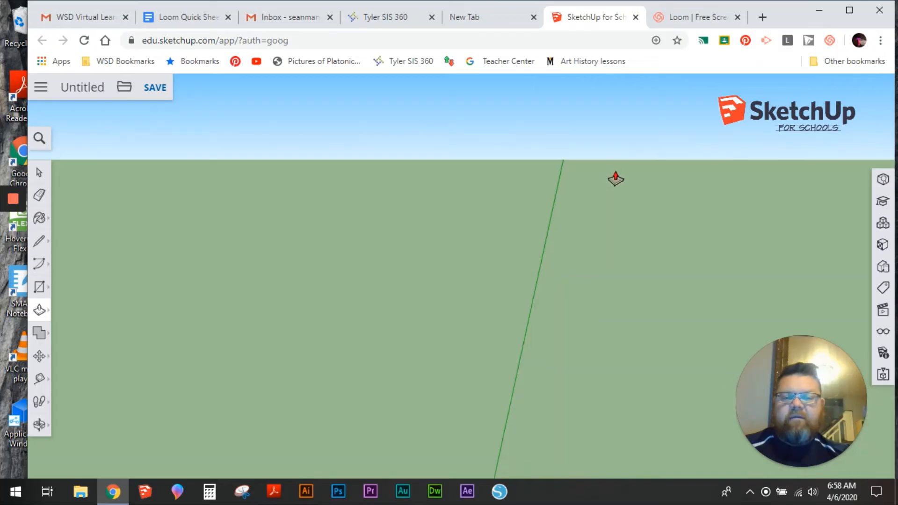
middle_click_drag(768, 90, 379, 249)
scroll(272, 174, "up", 5)
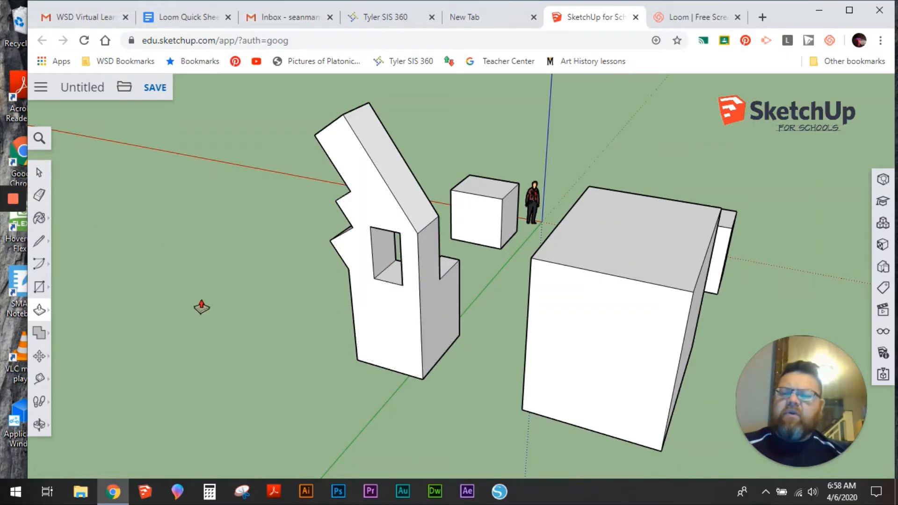
Step: Erase several upper edges of the sculpted form, and undo the erasures
left_click(39, 195)
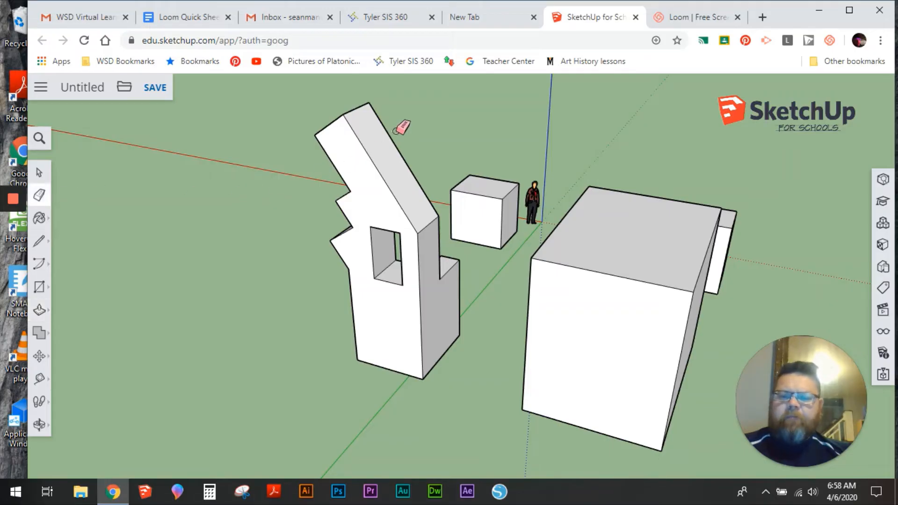
mouse_move(396, 128)
left_mouse_down()
mouse_move(374, 146)
mouse_move(358, 145)
left_mouse_up()
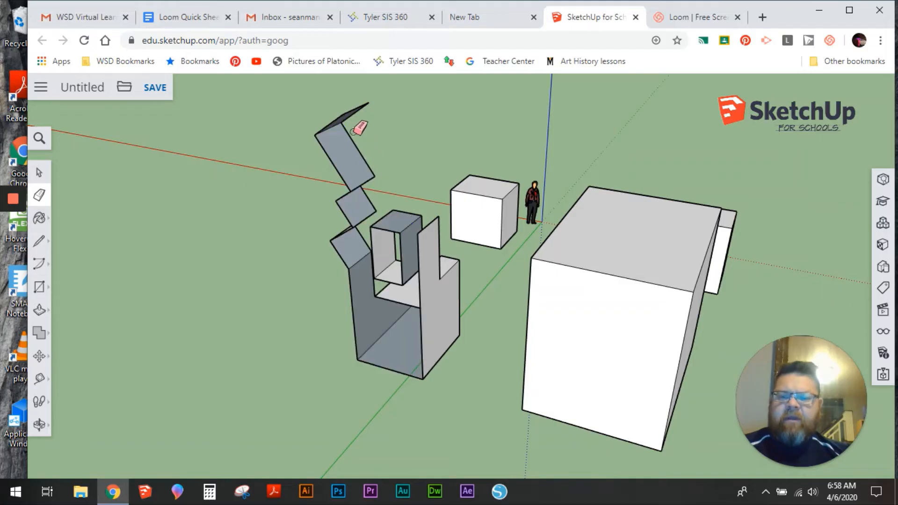
left_click(353, 117)
left_click(344, 115)
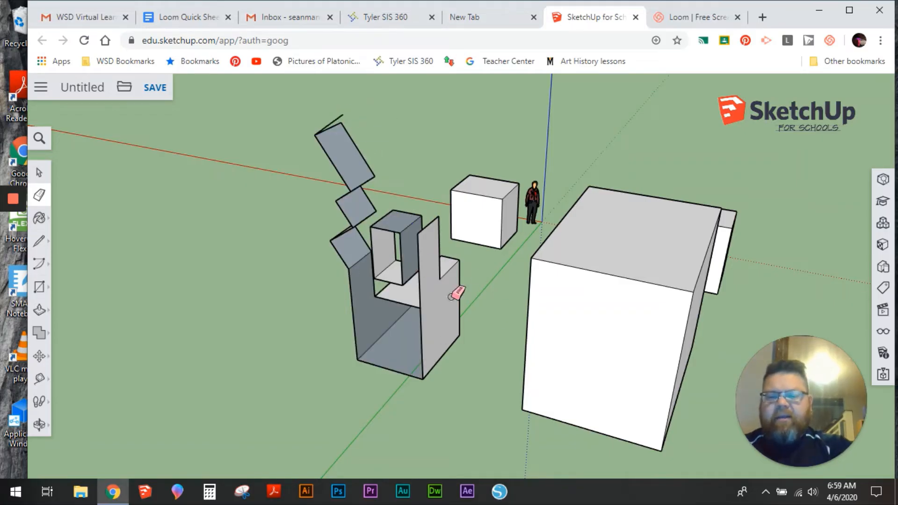
key("ctrl+z")
key("ctrl+z")
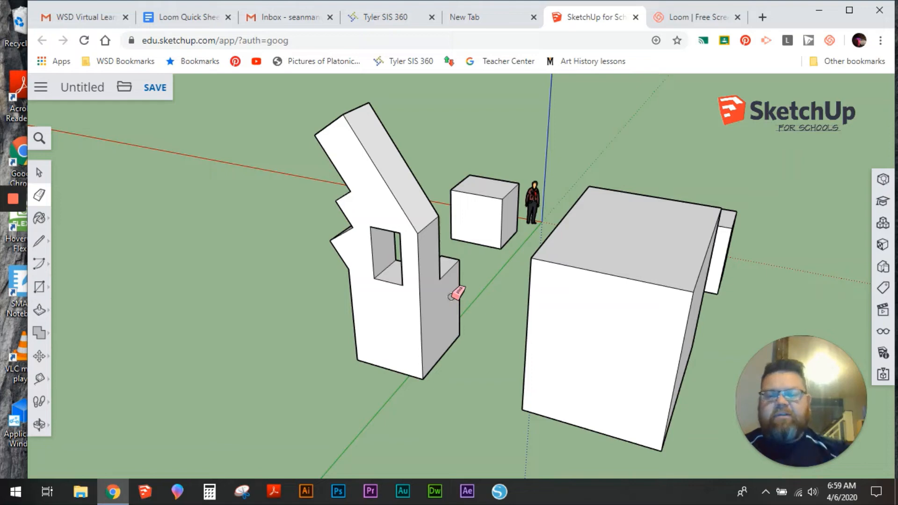
Step: Select the entire sculpted form with all its connected faces and edges and delete it
mouse_move(427, 176)
middle_mouse_down()
mouse_move(96, 215)
mouse_move(407, 195)
mouse_move(376, 204)
middle_mouse_up()
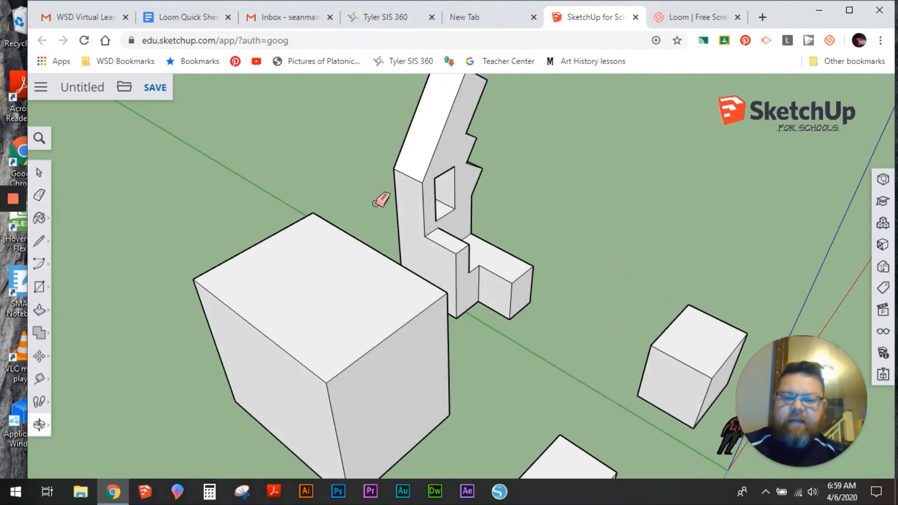
mouse_move(548, 200)
middle_mouse_down()
mouse_move(583, 199)
mouse_move(571, 361)
mouse_move(557, 329)
mouse_move(449, 339)
middle_mouse_up()
left_click(39, 172)
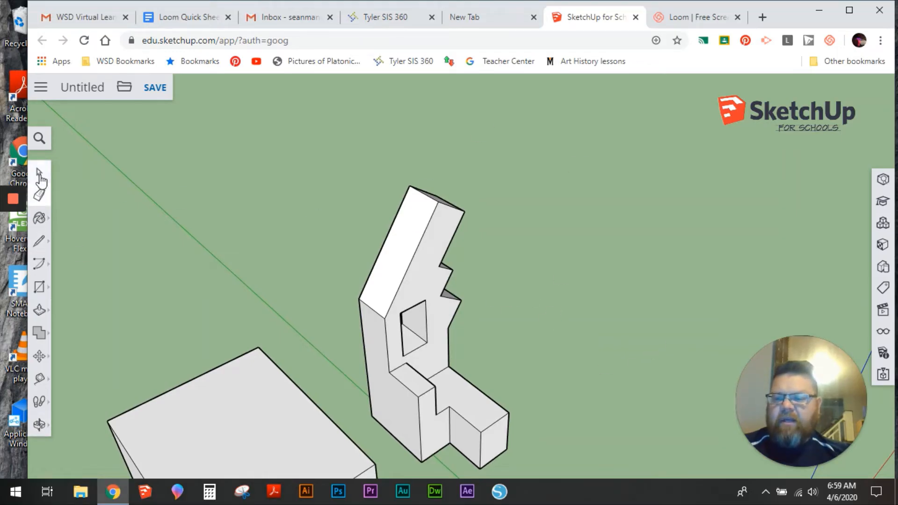
triple_click(403, 260)
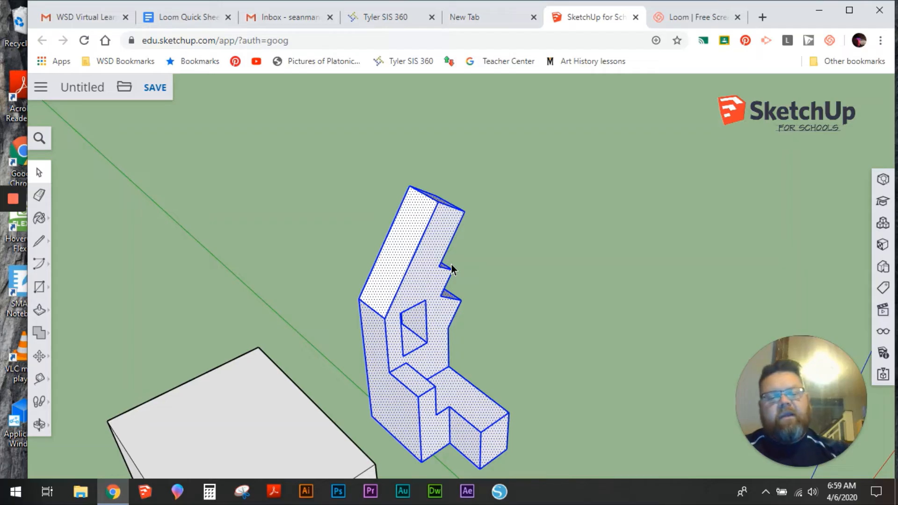
key("Delete")
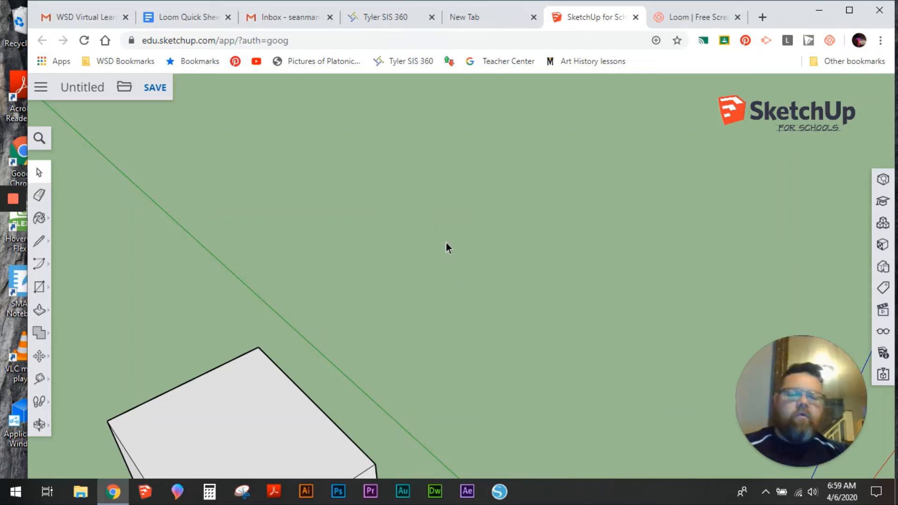
Step: Delete the large box, the oblong box and the small cube, leaving only the human figure
scroll(457, 287, "down", 5)
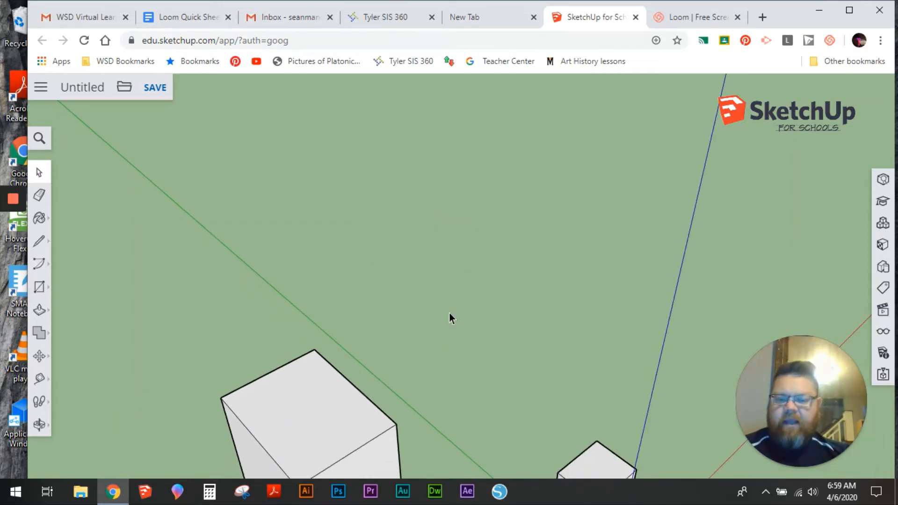
middle_click_drag(672, 383, 475, 358)
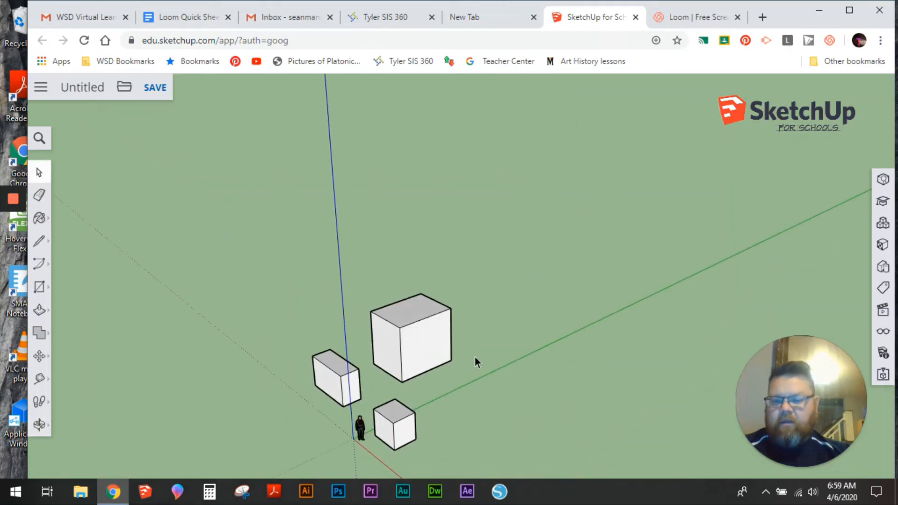
triple_click(435, 350)
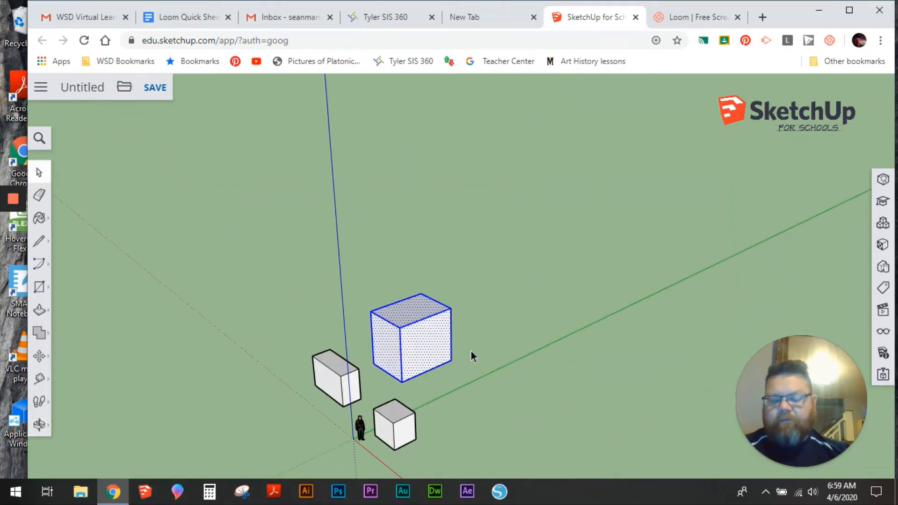
key("Delete")
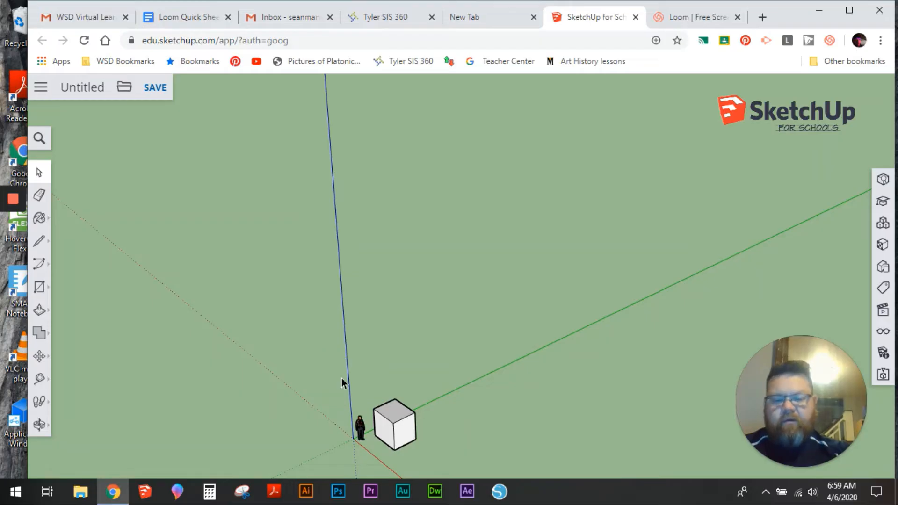
triple_click(391, 442)
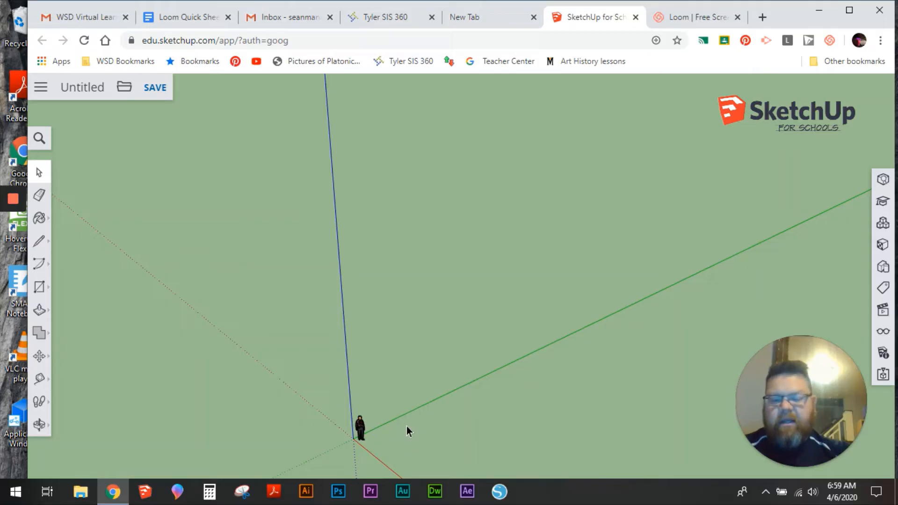
Step: Draw a small square on the ground in front of the human figure, with one corner on the red axis
middle_click_drag(380, 398, 392, 183)
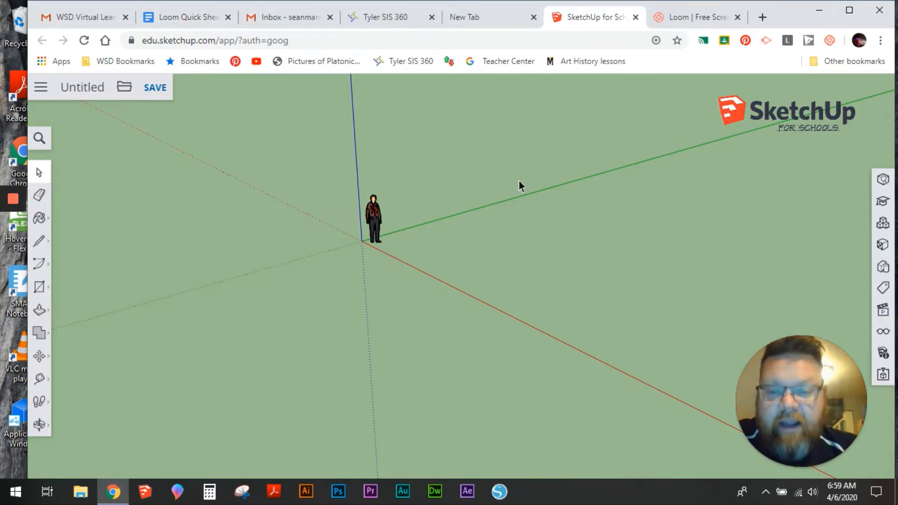
left_click(40, 288)
left_click(78, 241)
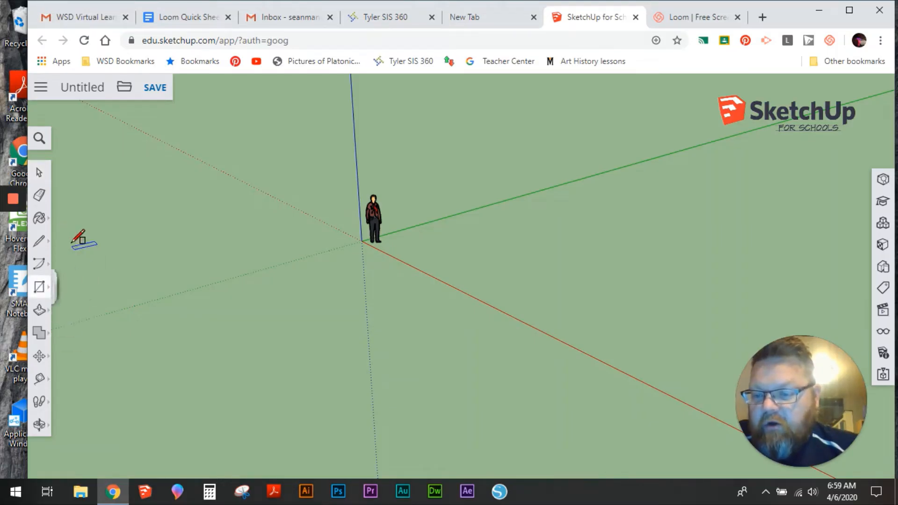
scroll(391, 234, "up", 5)
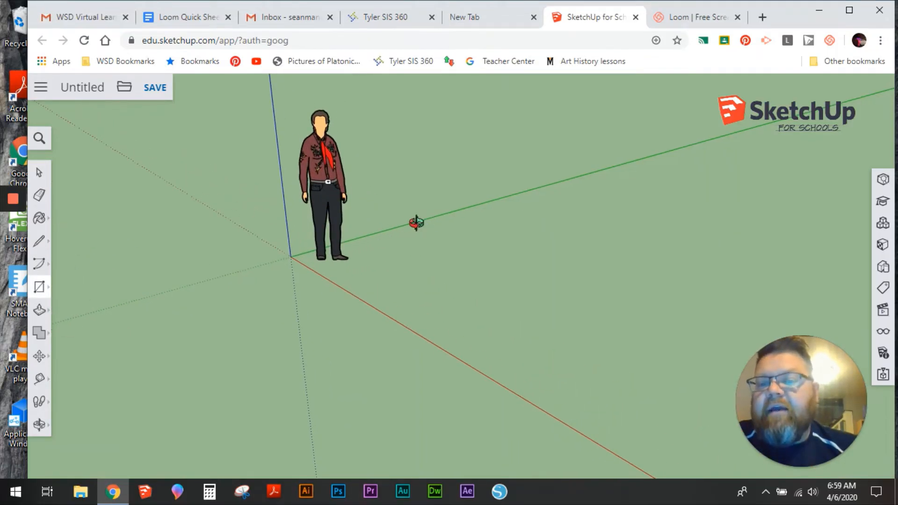
middle_click_drag(415, 222, 366, 321, "shift")
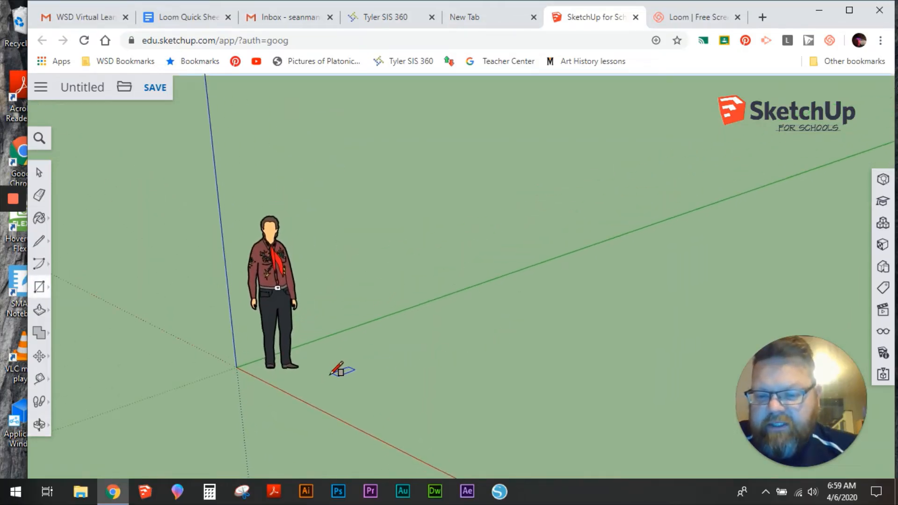
left_click(290, 395)
left_click(372, 395)
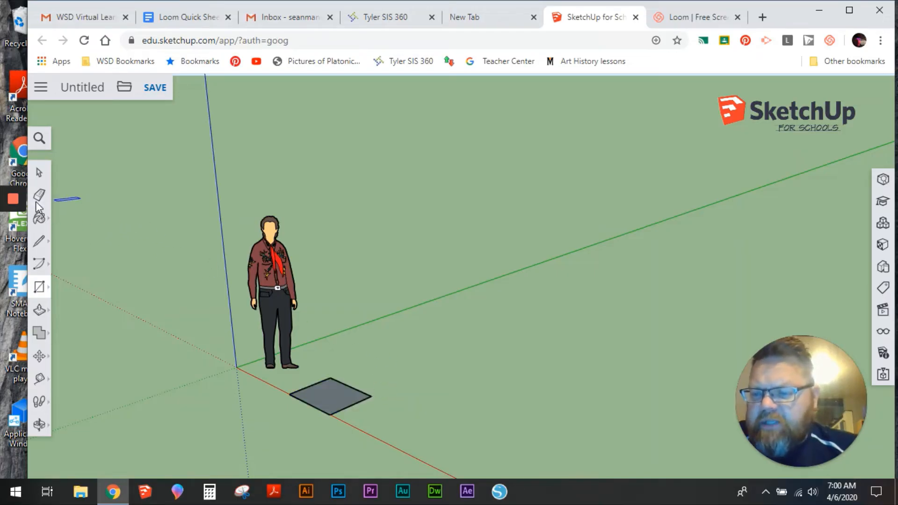
Step: Pull the ground square up into a tall box reaching about the human figure's chest height
left_click(39, 309)
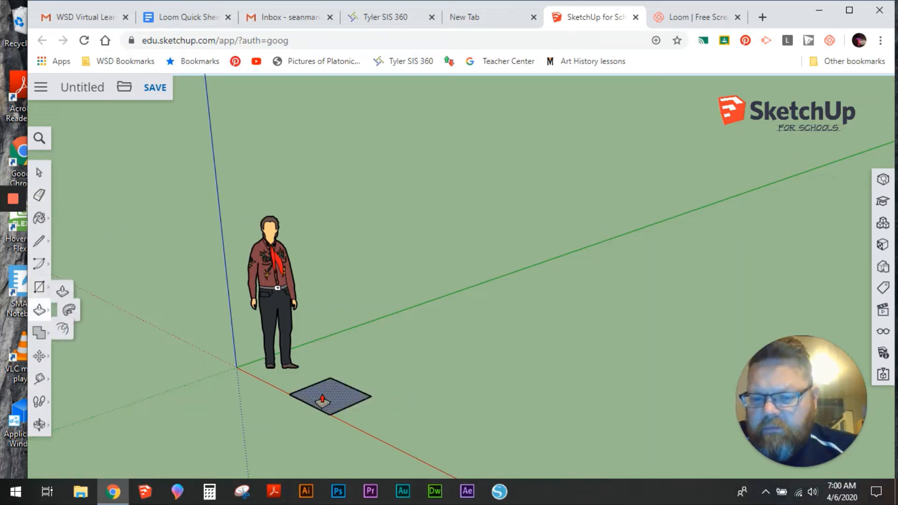
left_click(322, 401)
left_click(324, 311)
middle_click_drag(311, 328, 318, 416)
left_click(337, 324)
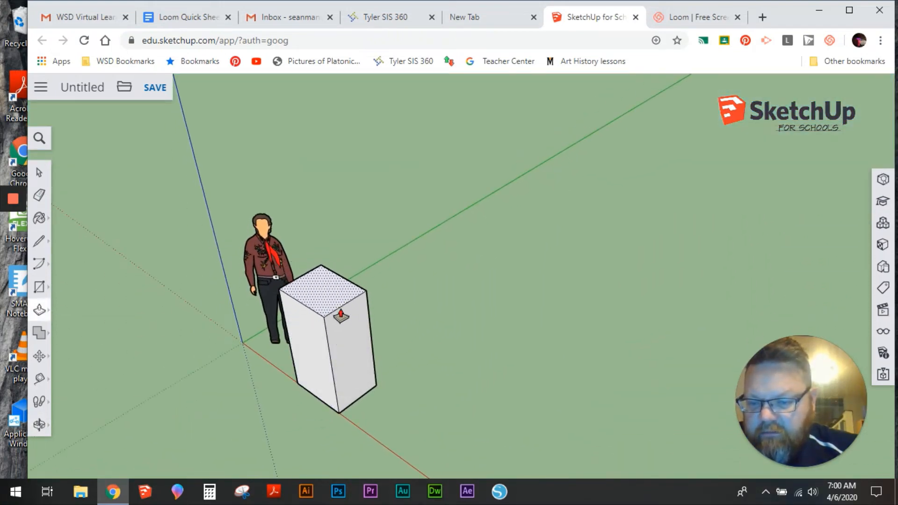
left_click(341, 315)
middle_click_drag(341, 316, 363, 267)
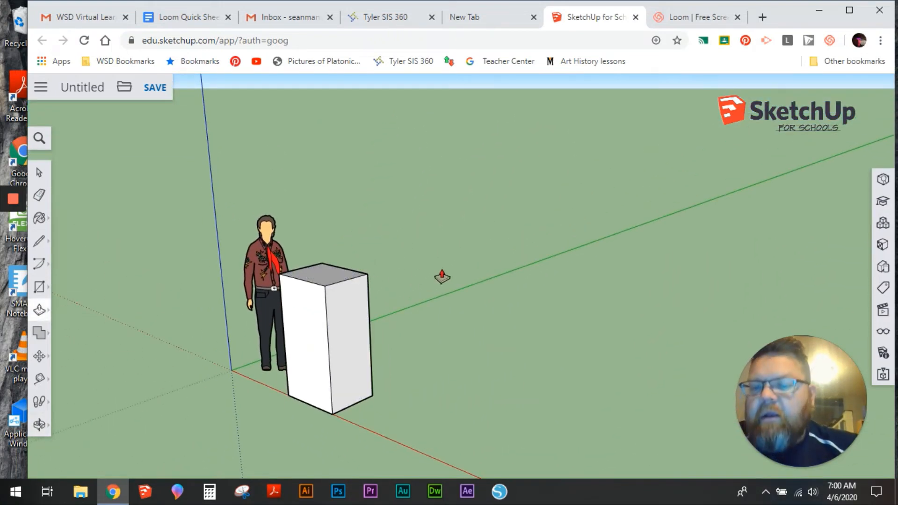
Step: Draw a line across the box's top face, parallel and close to its back edge
left_click(40, 241)
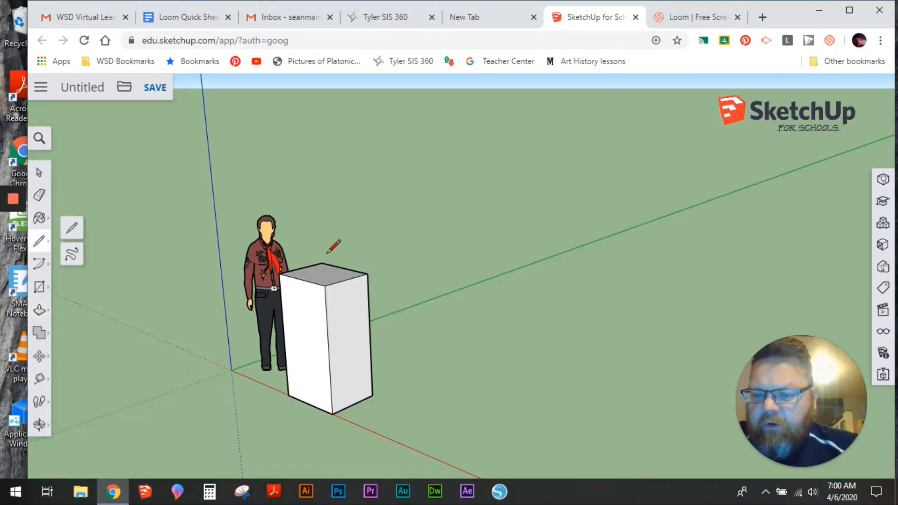
middle_click_drag(332, 248, 326, 322)
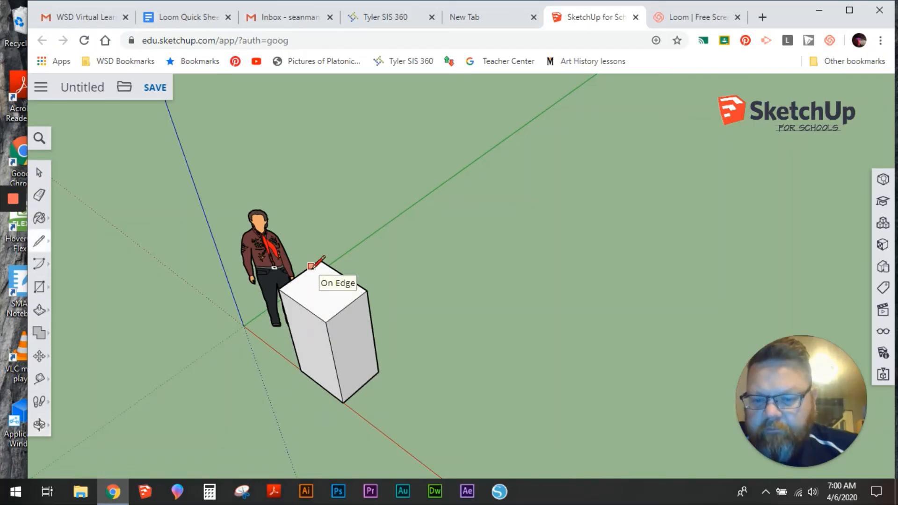
scroll(317, 279, "up", 3)
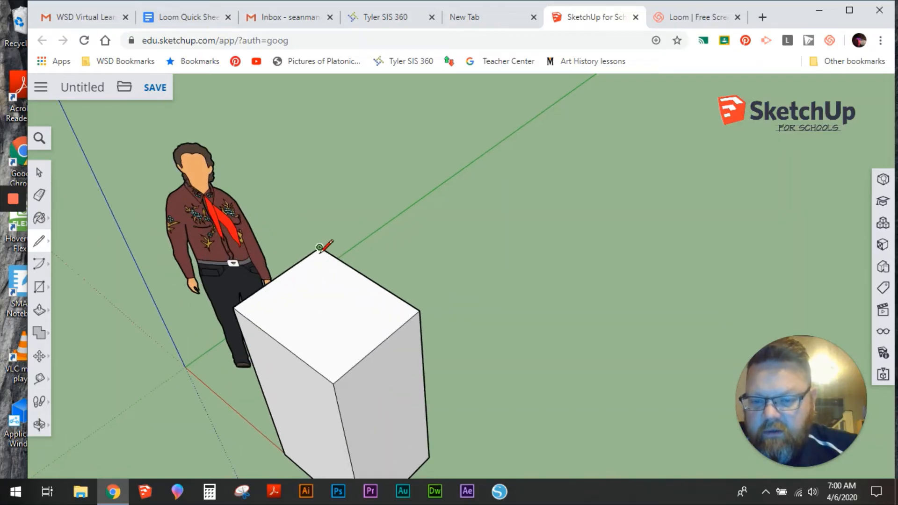
left_click(307, 257)
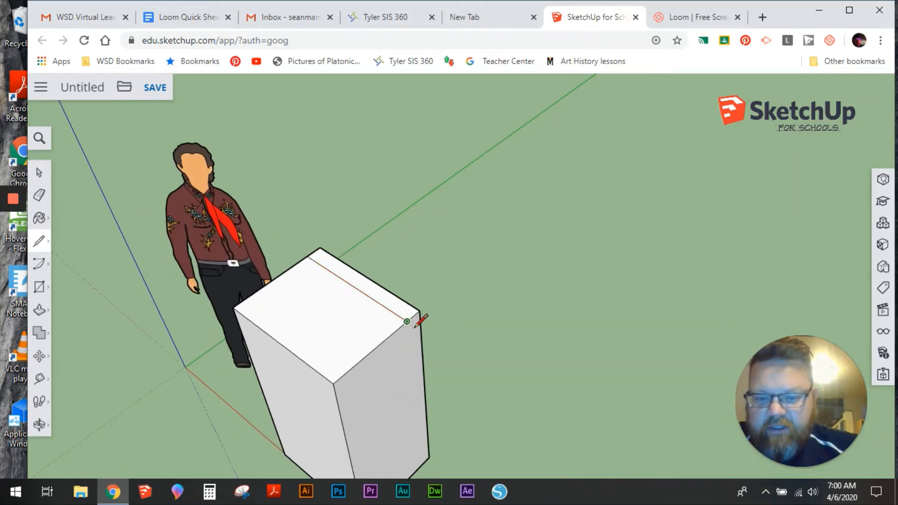
Step: Push the large front part of the top face down to form a chair seat with a thin backrest standing behind it
left_click(39, 310)
middle_click_drag(417, 286, 537, 110)
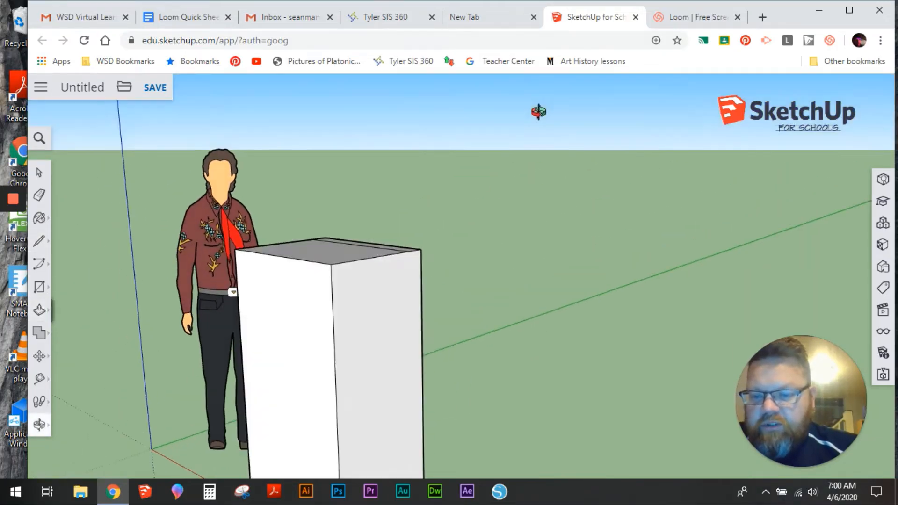
middle_click_drag(347, 278, 335, 311)
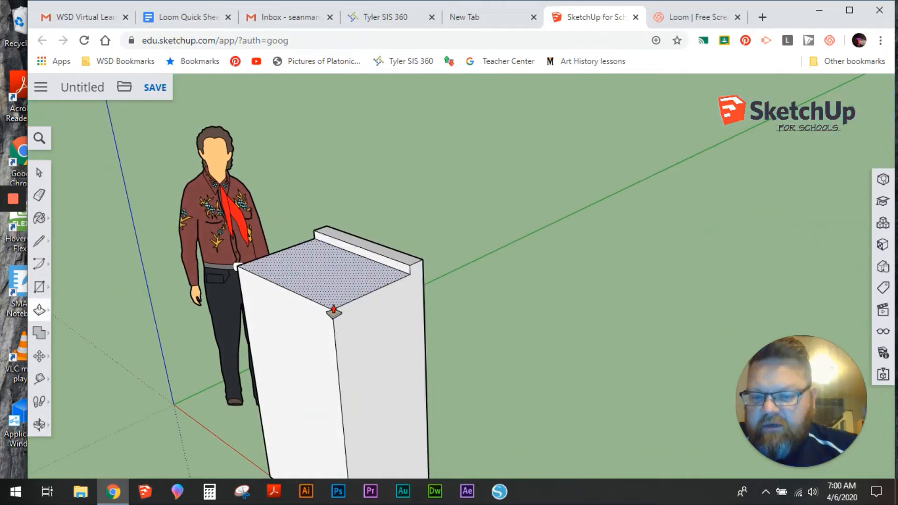
left_click_drag(335, 311, 345, 423)
middle_click_drag(344, 423, 361, 261)
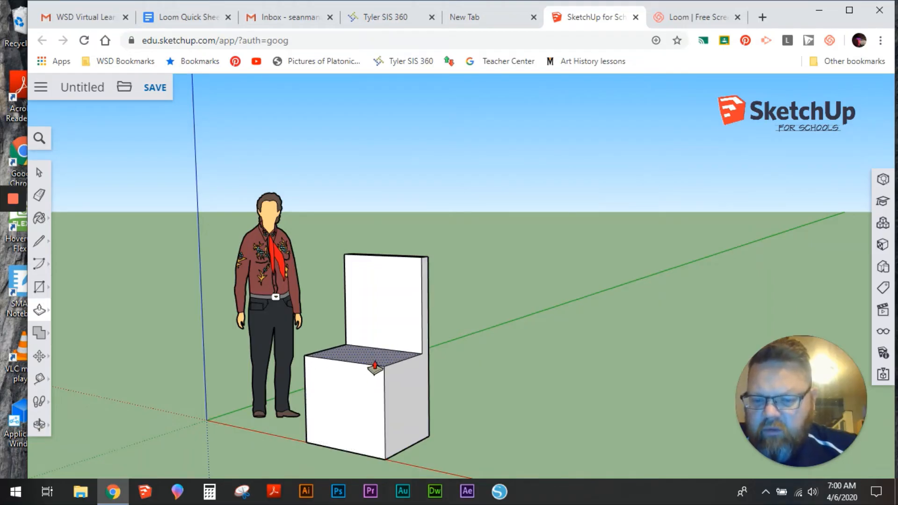
Step: Lower the seat surface a little further and shorten the backrest from its top face
middle_click_drag(377, 367, 321, 371)
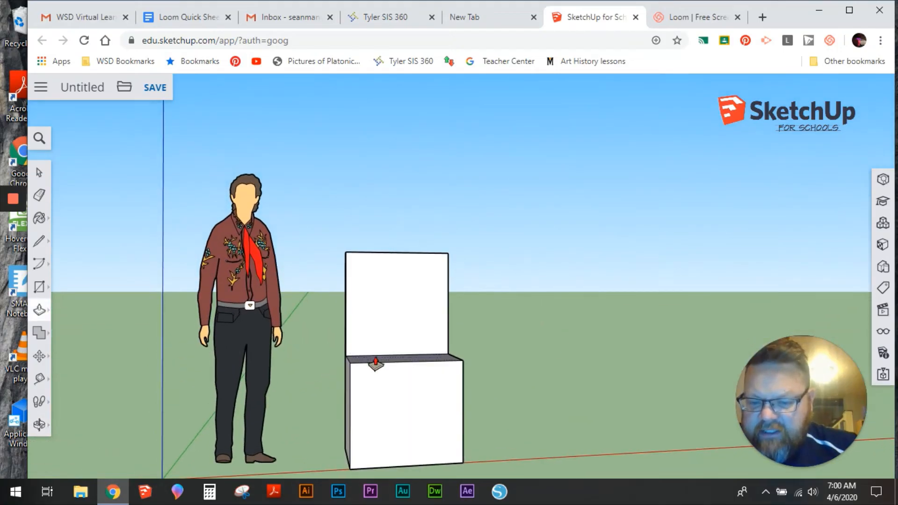
left_click_drag(374, 377, 372, 392)
middle_click_drag(513, 321, 259, 406)
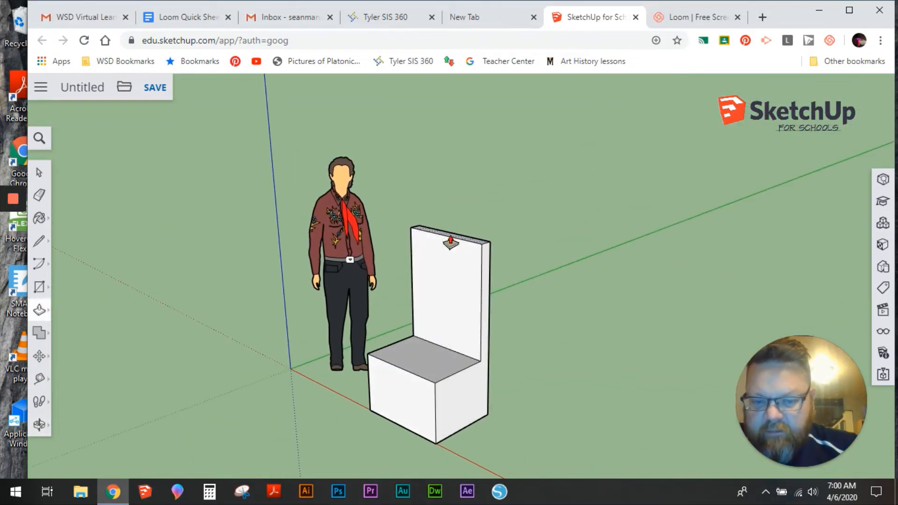
left_click_drag(450, 236, 450, 272)
Step: Draw a small rectangle in each of the four corners of the chair's underside
middle_click_drag(343, 357, 519, 335)
mouse_move(515, 387)
middle_mouse_down()
mouse_move(389, 387)
mouse_move(436, 400)
mouse_move(448, 383)
mouse_move(447, 411)
mouse_move(463, 243)
mouse_move(434, 367)
mouse_move(453, 340)
mouse_move(461, 205)
mouse_move(445, 256)
mouse_move(493, 224)
mouse_move(444, 295)
mouse_move(402, 291)
middle_mouse_up()
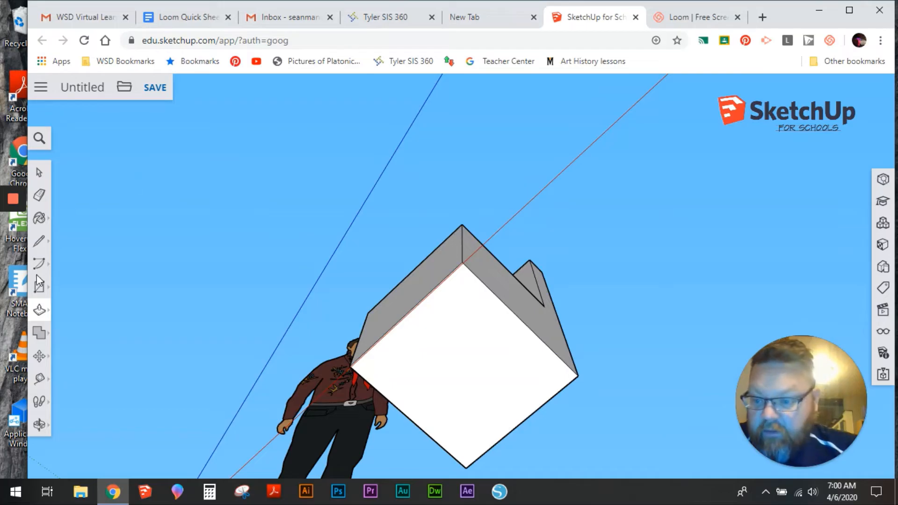
left_click(39, 286)
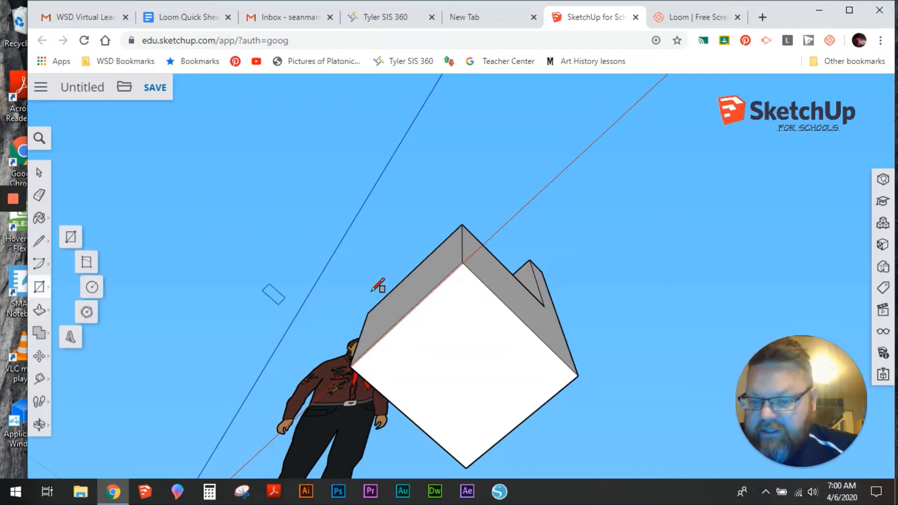
left_click(463, 263)
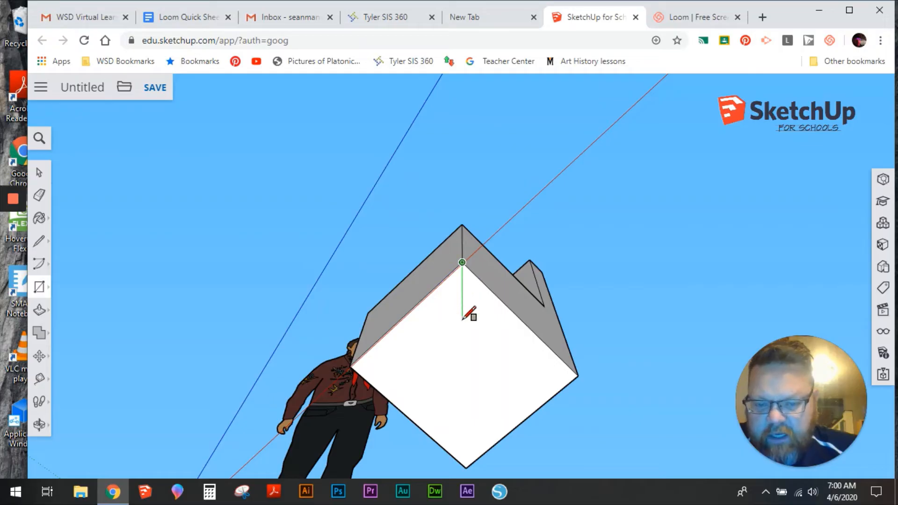
middle_click_drag(457, 304, 395, 243)
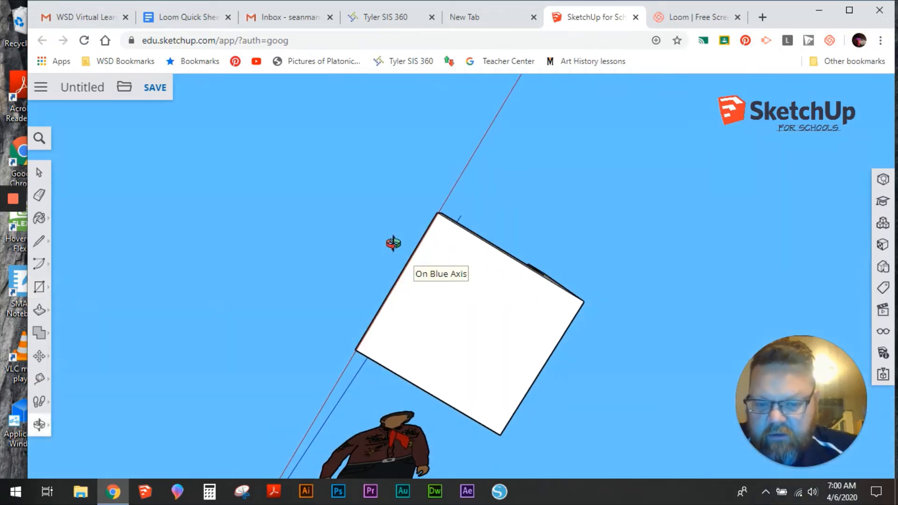
left_click(457, 266)
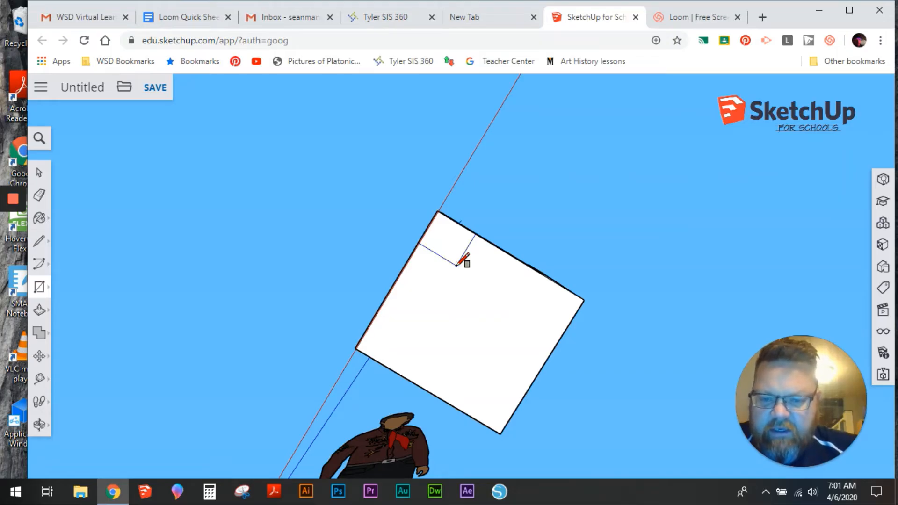
left_click(583, 299)
left_click(522, 305)
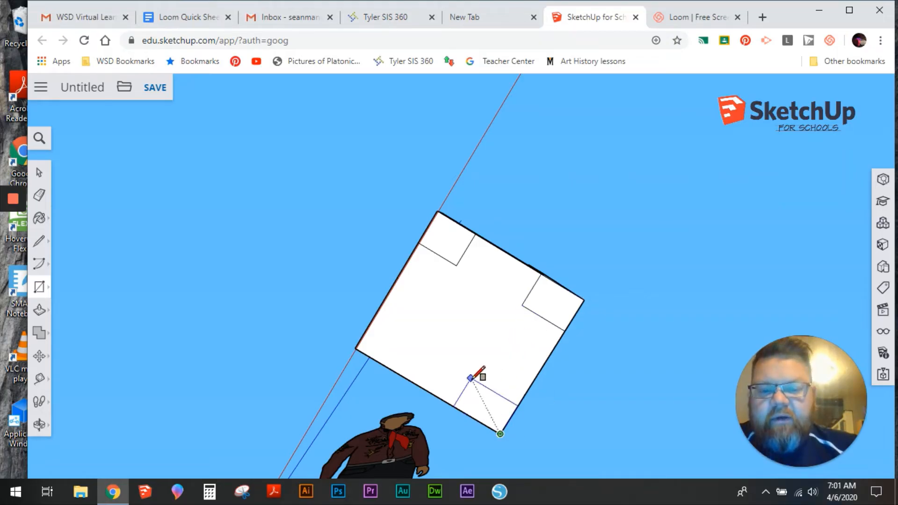
left_click(470, 378)
left_click(355, 349)
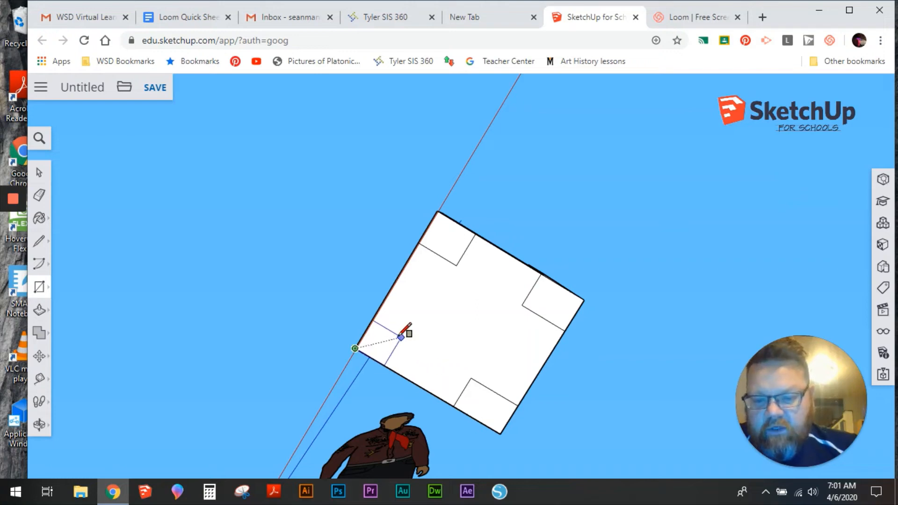
left_click(408, 335)
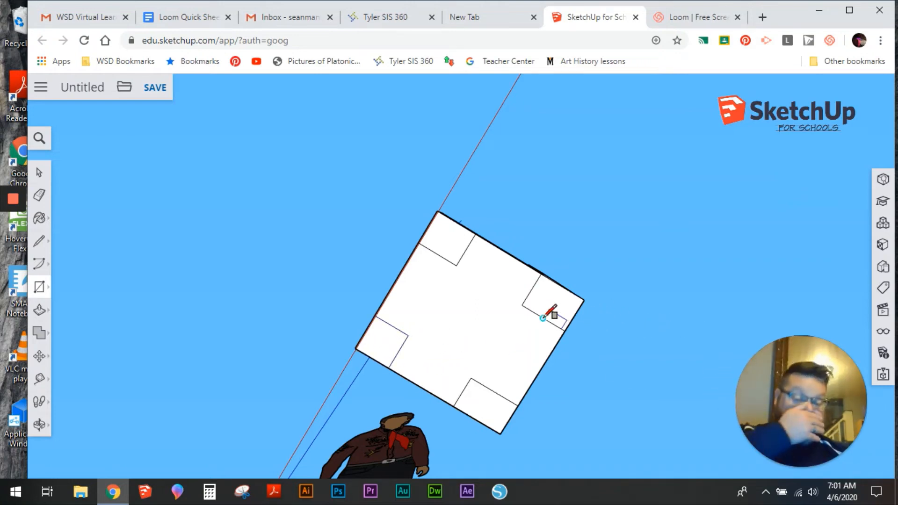
Step: Push the underside face between the four corner rectangles up into the seat block to form four legs
middle_click_drag(525, 272, 550, 414)
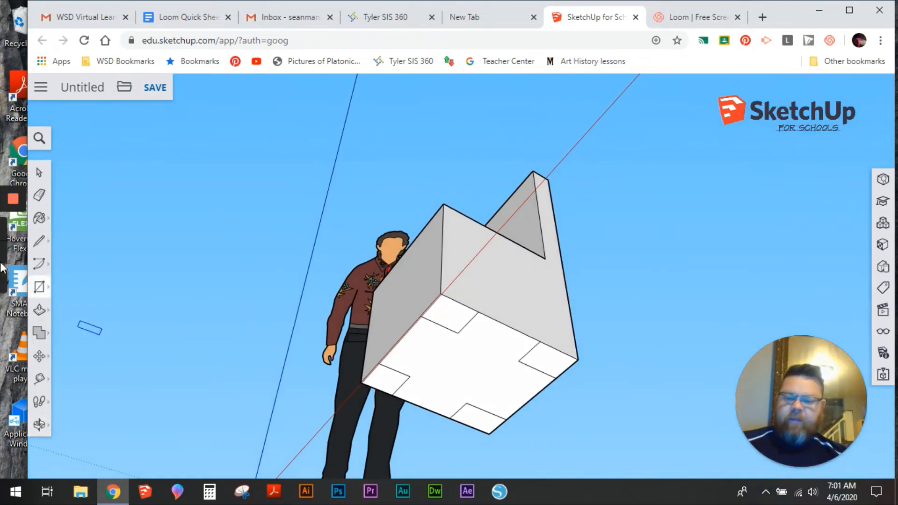
left_click(39, 310)
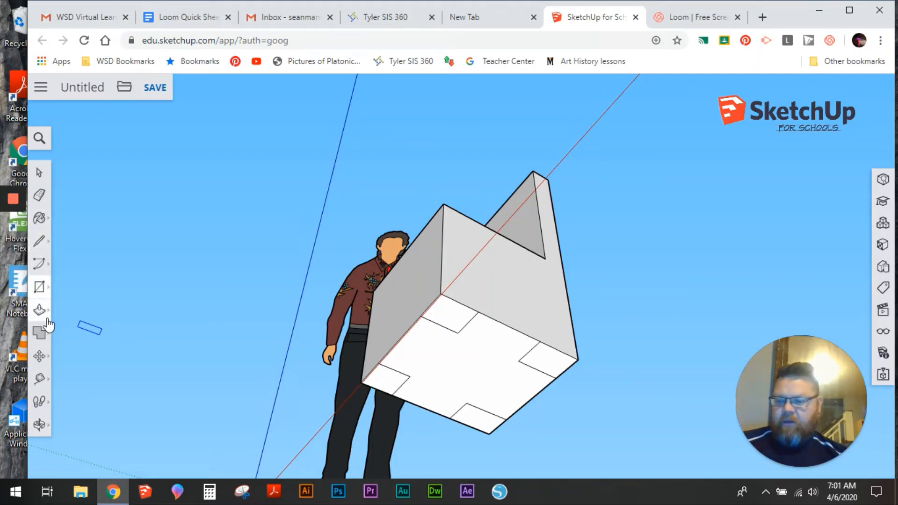
left_click(537, 381)
left_click(502, 309)
middle_click_drag(573, 144, 608, 374)
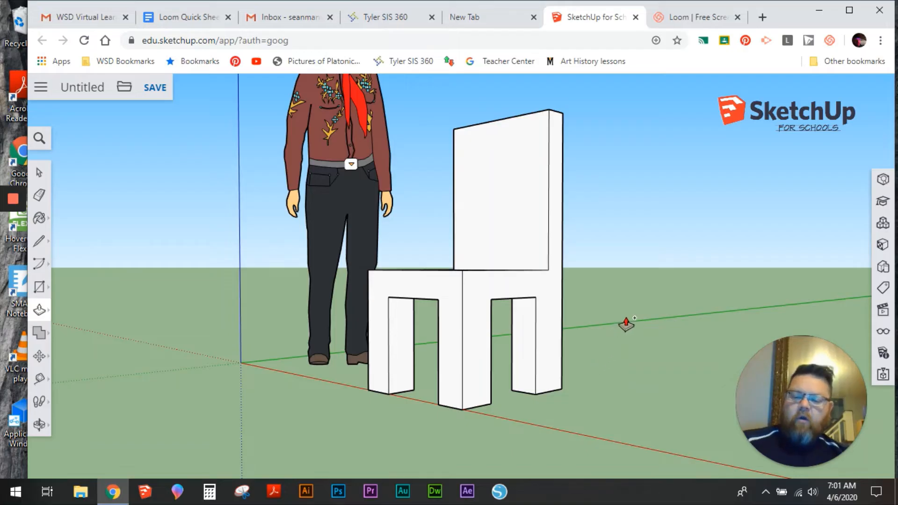
Step: Undo the leg extrusion and all four corner rectangles on the chair's underside
key("ctrl+z")
middle_click_drag(577, 344, 536, 33)
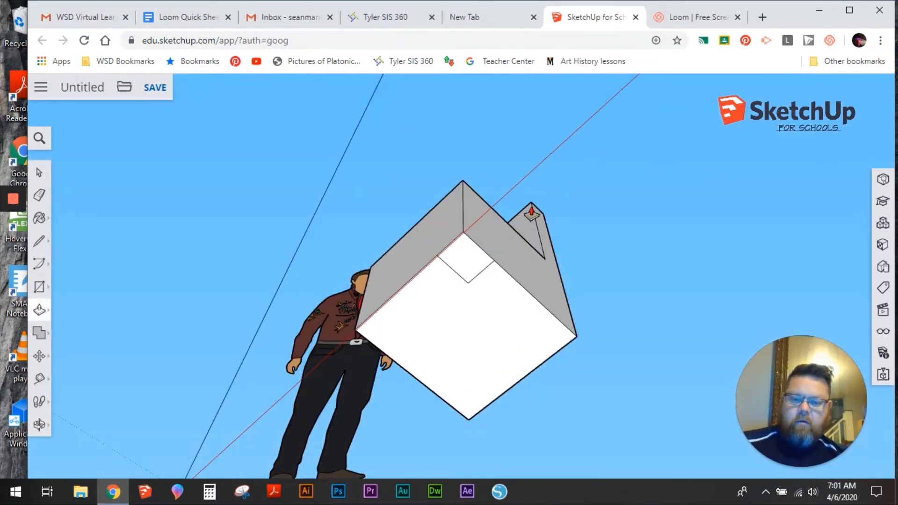
key("ctrl+z")
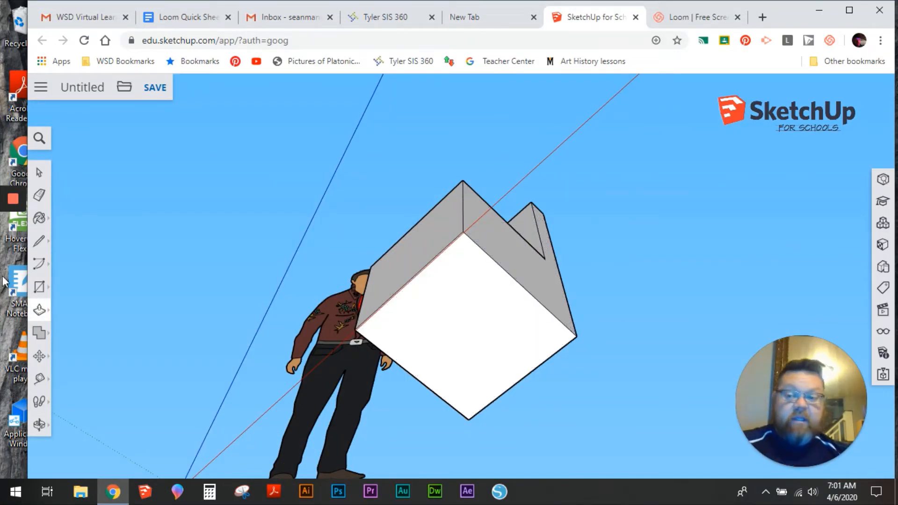
Step: Draw four lines across the chair's underside, each parallel and close to one edge, so they cross near the corners
left_click(39, 241)
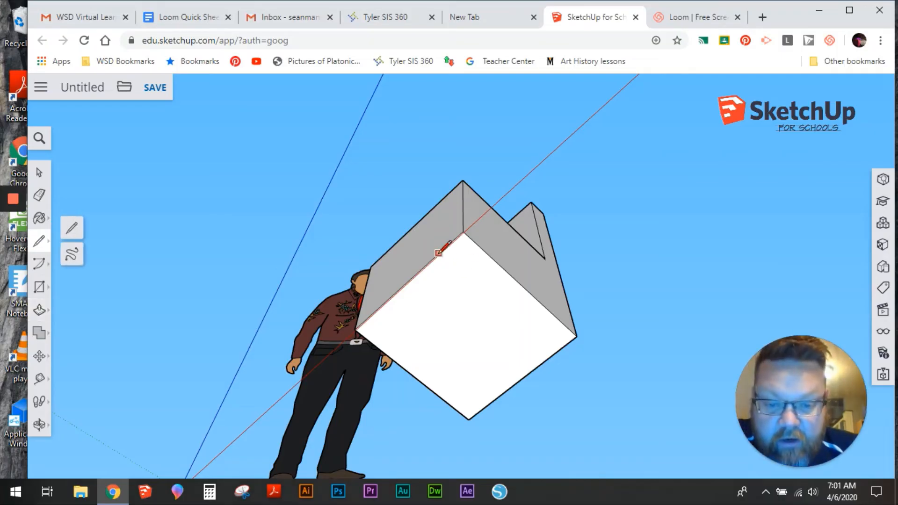
right_click(444, 249)
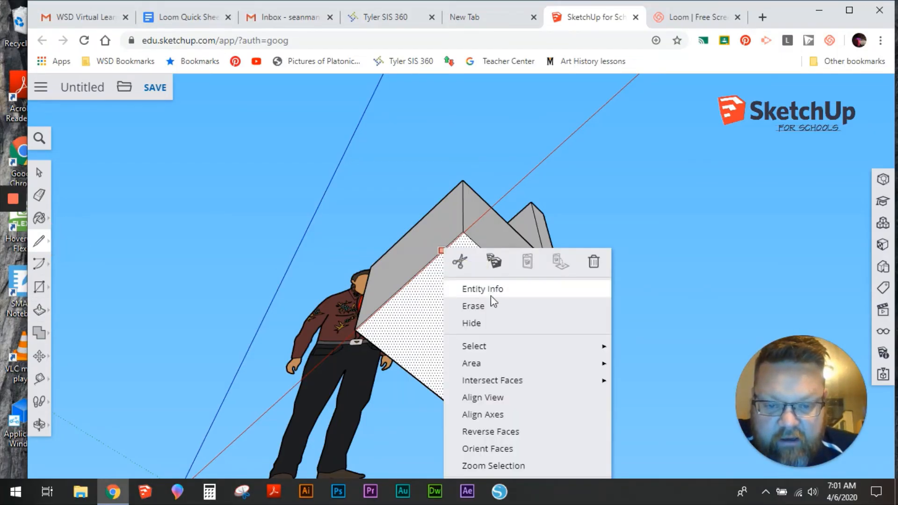
left_click(441, 250)
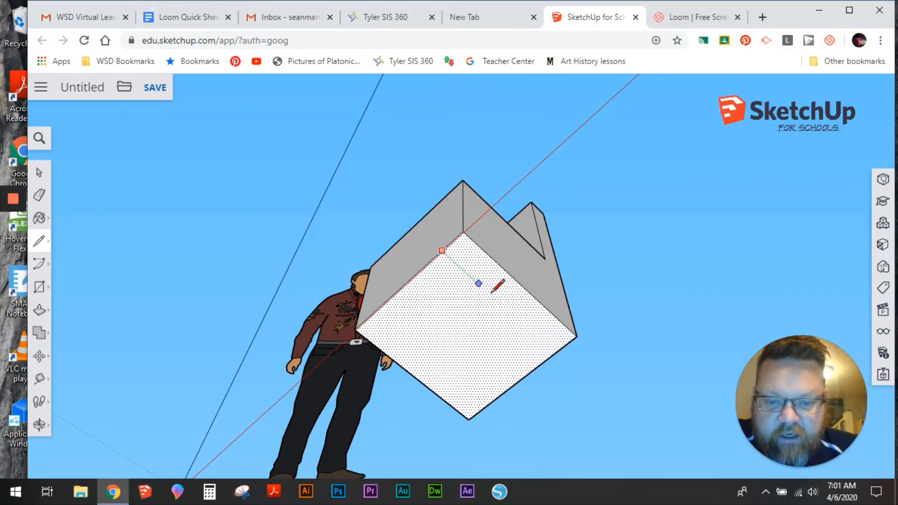
left_click(556, 352)
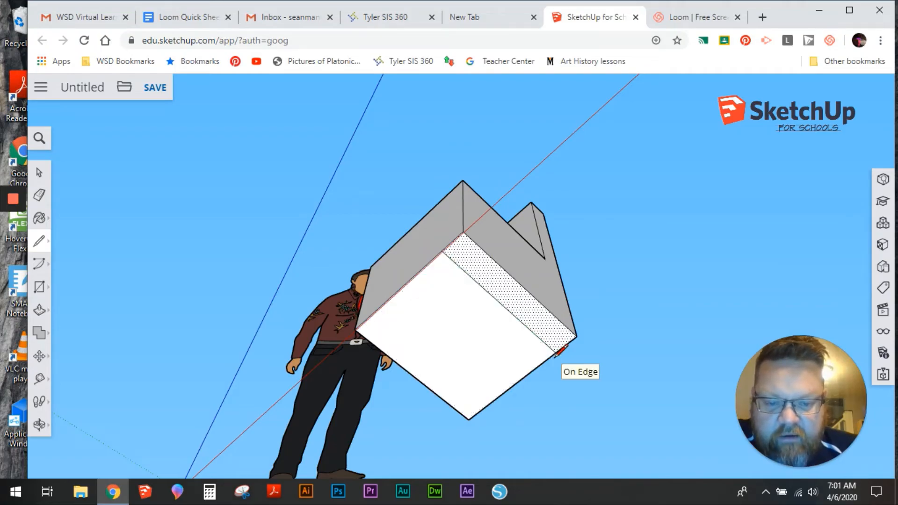
left_click(379, 307)
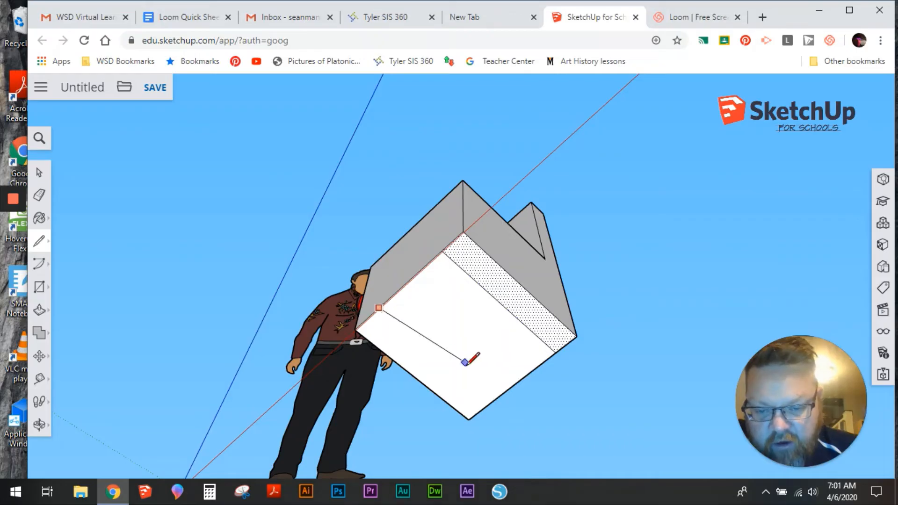
left_click(492, 399)
left_click(445, 401)
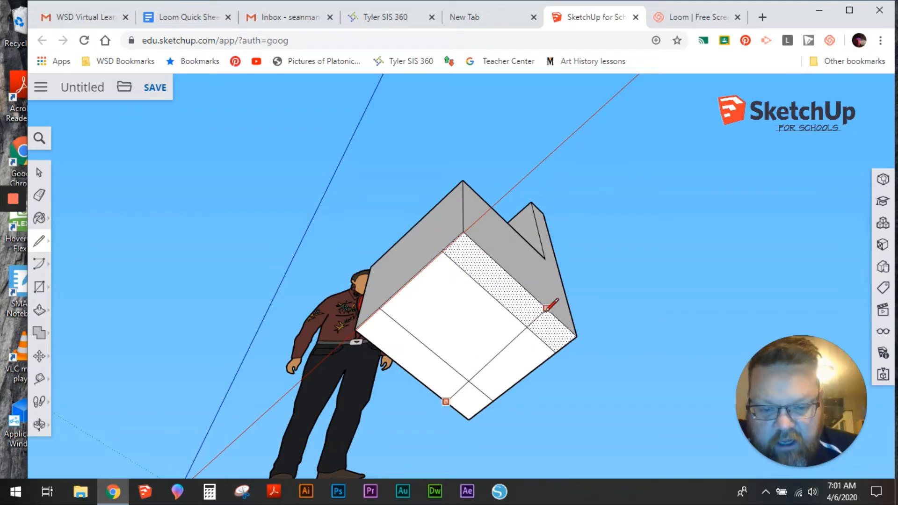
left_click(555, 318)
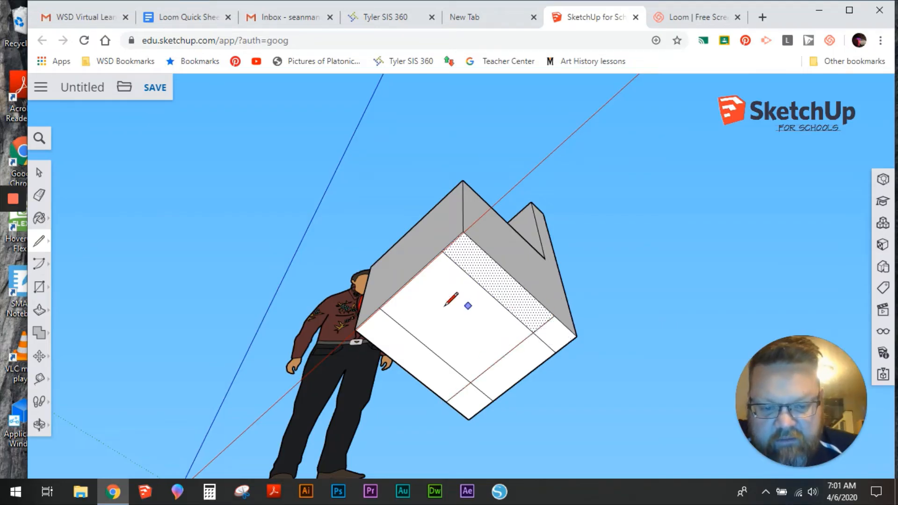
left_click(379, 349)
right_click(491, 260)
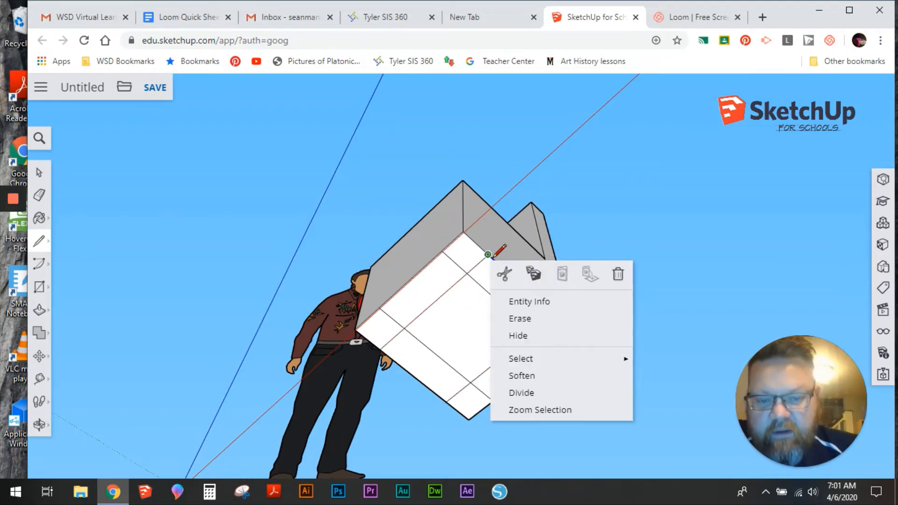
Step: Erase the middle segments of the four crossing lines, leaving only a small square in each corner of the underside
left_click(39, 195)
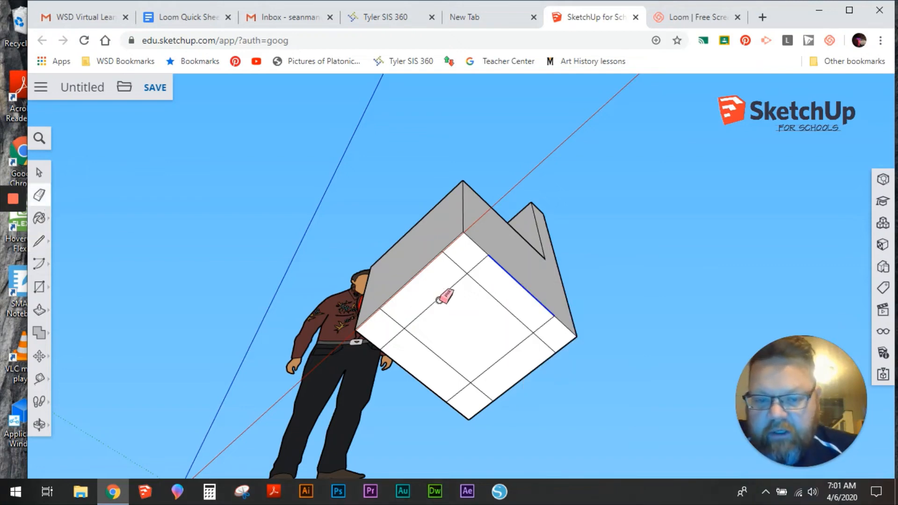
left_click(487, 289)
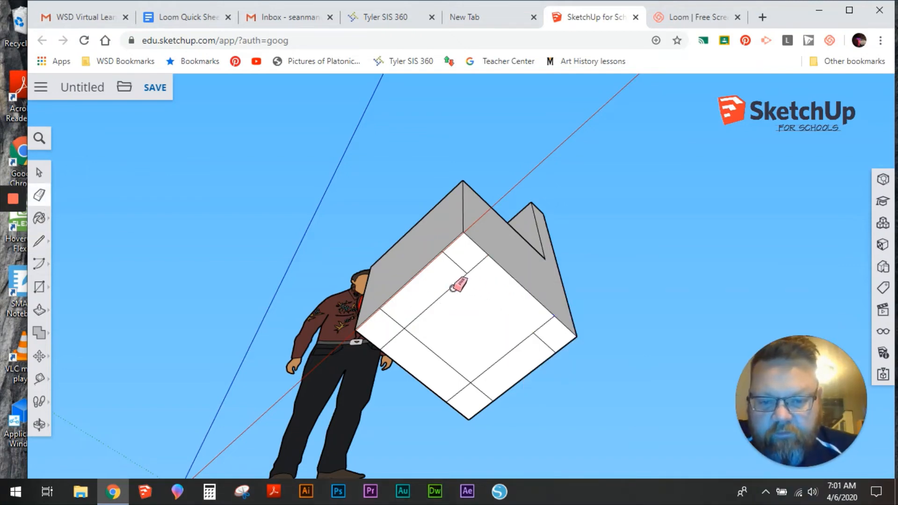
left_click(457, 281)
left_click(436, 354)
left_click(501, 358)
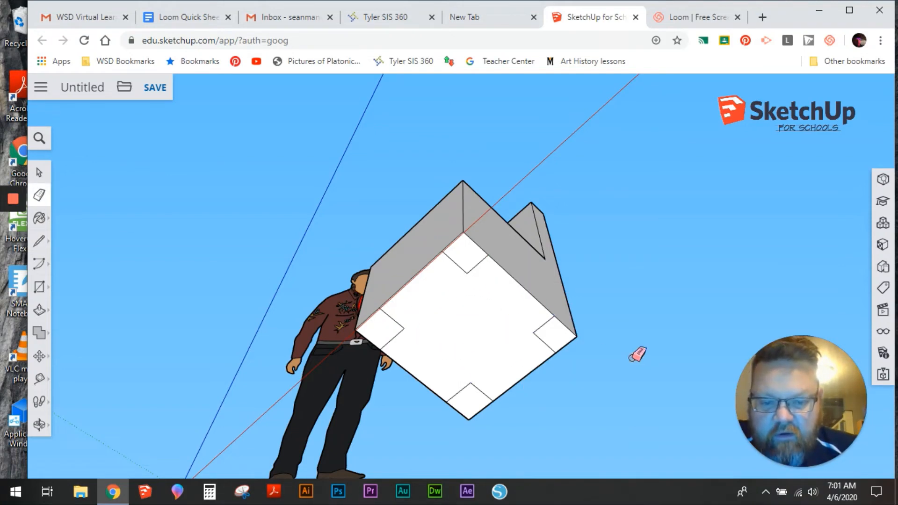
Step: Push the cross-shaped underside face up into the seat block, leaving the corner squares as four chair legs
left_click(39, 310)
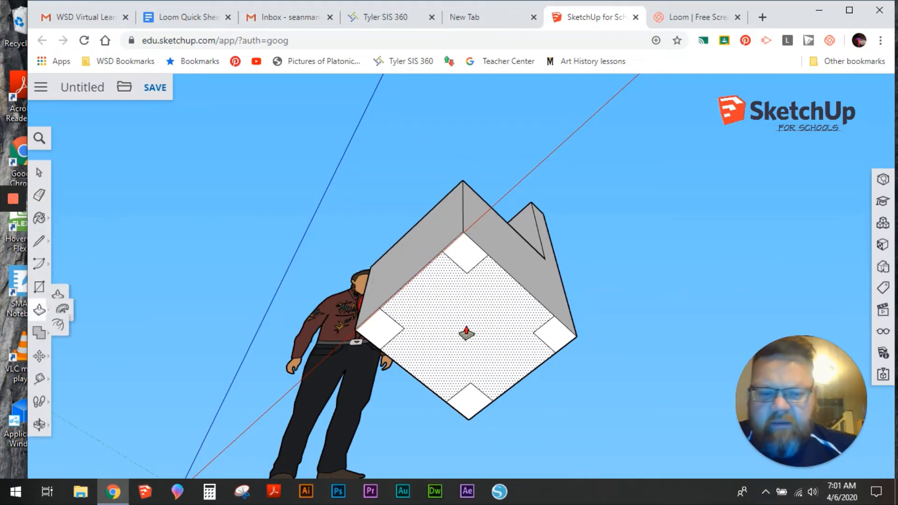
left_click_drag(465, 331, 477, 297)
middle_click_drag(477, 296, 585, 190)
key("p")
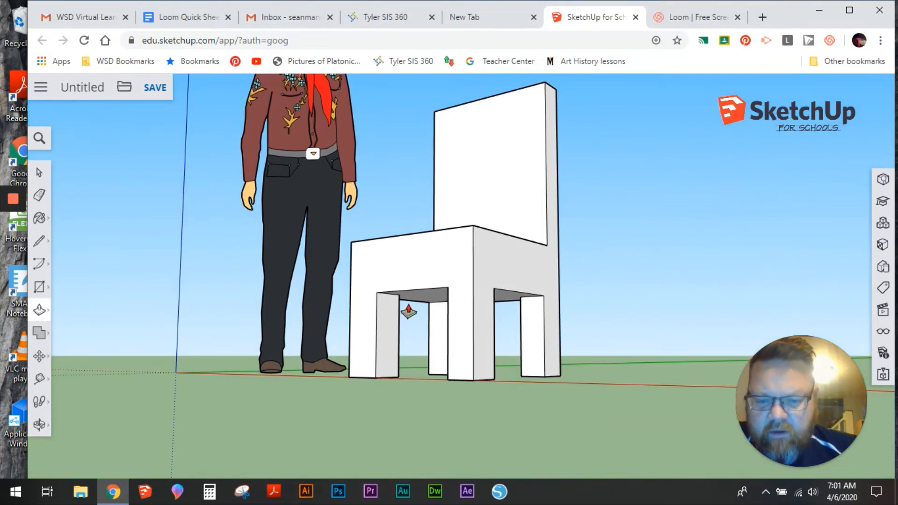
Step: Push the chair's underside face further up into the seat to thin the seat and lengthen the legs
left_click_drag(409, 310, 433, 268)
middle_click_drag(507, 216, 563, 255)
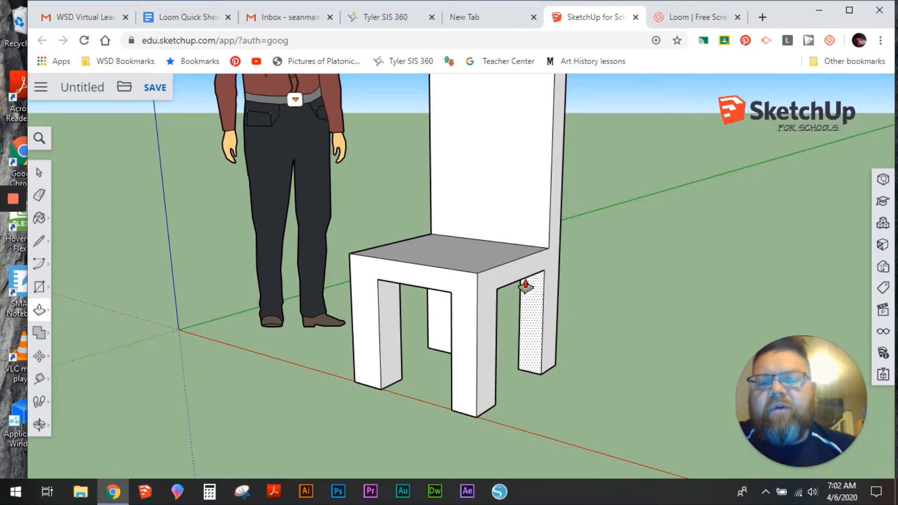
middle_click_drag(625, 195, 523, 215)
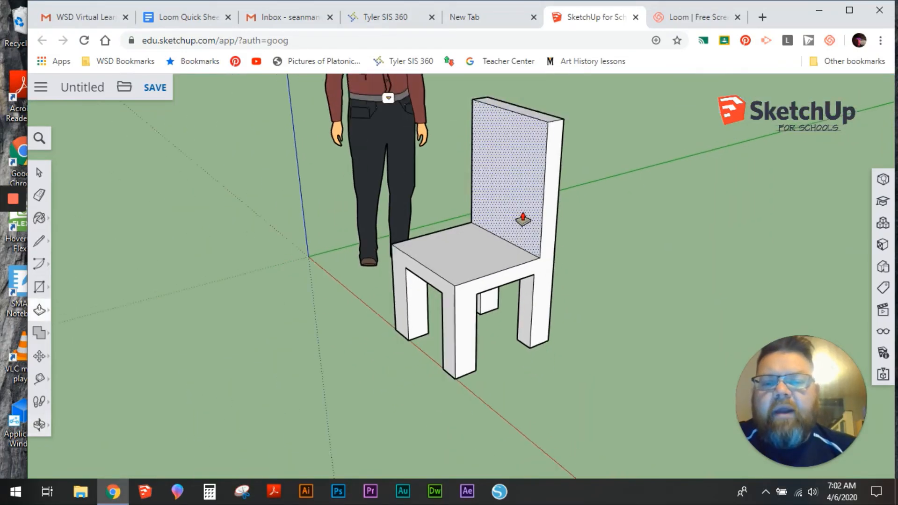
scroll(517, 210, "down", 3)
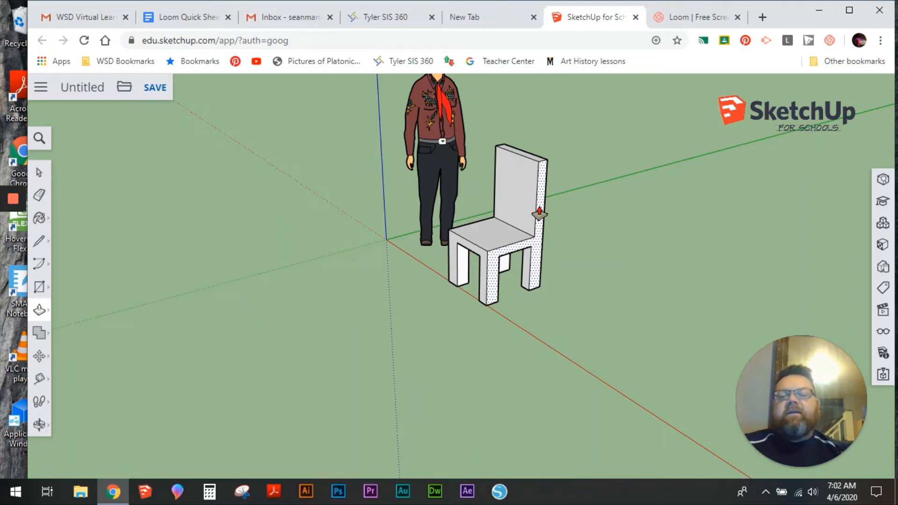
Step: Select the entire chair and delete it, leaving only the figure
left_click(44, 176)
left_click(496, 237)
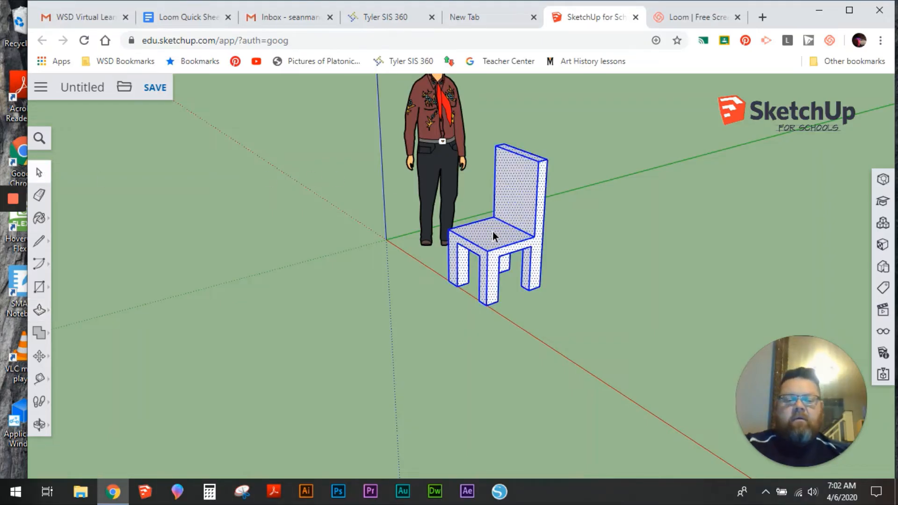
key("Delete")
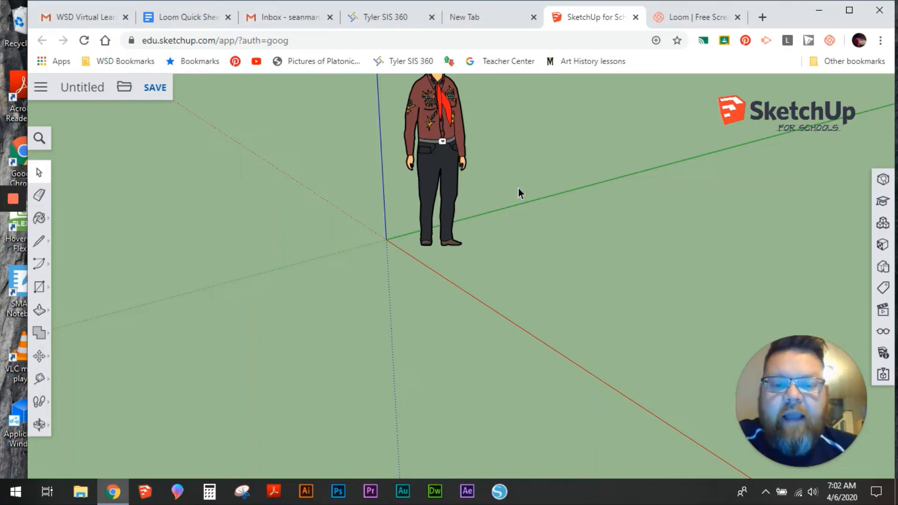
Step: Draw a large rectangle on the ground beside the figure, with one short edge along the red axis
scroll(521, 187, "down", 5)
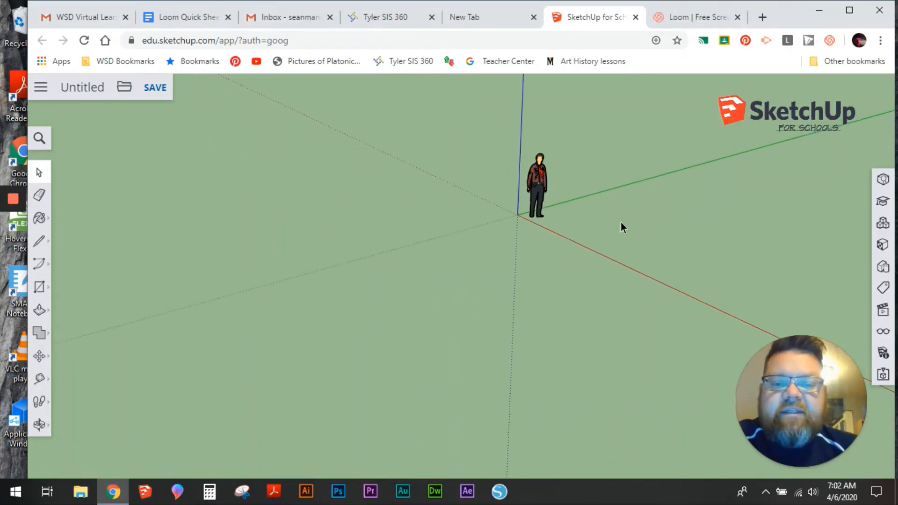
key("h")
middle_click_drag(619, 220, 346, 260, "shift")
scroll(347, 261, "down", 3)
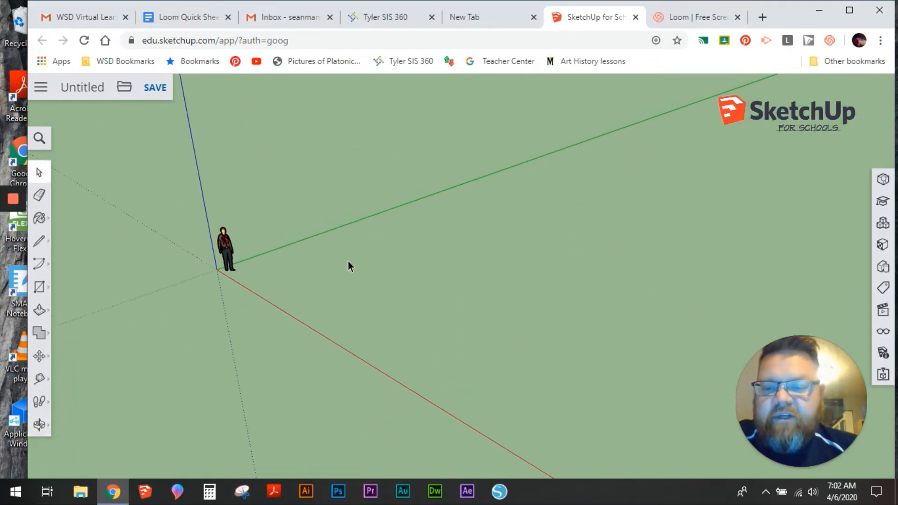
middle_click_drag(371, 292, 381, 295)
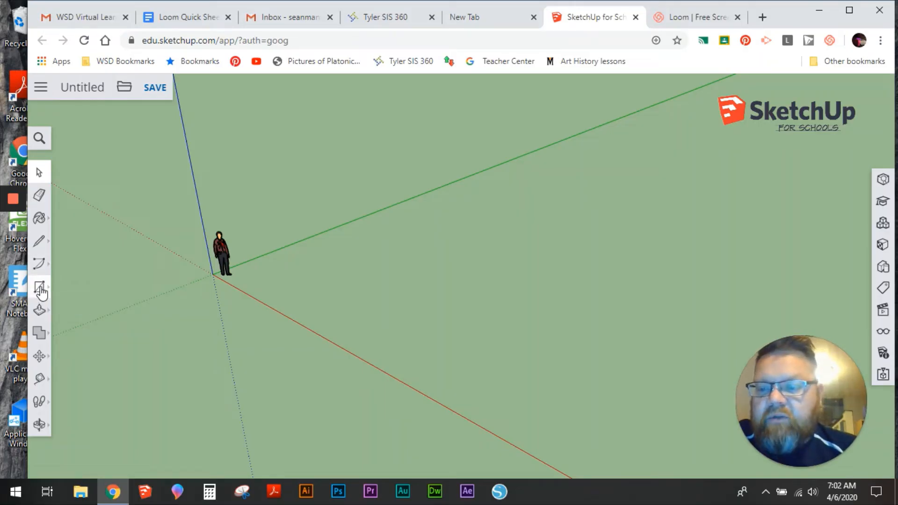
left_click(41, 290)
left_click(69, 243)
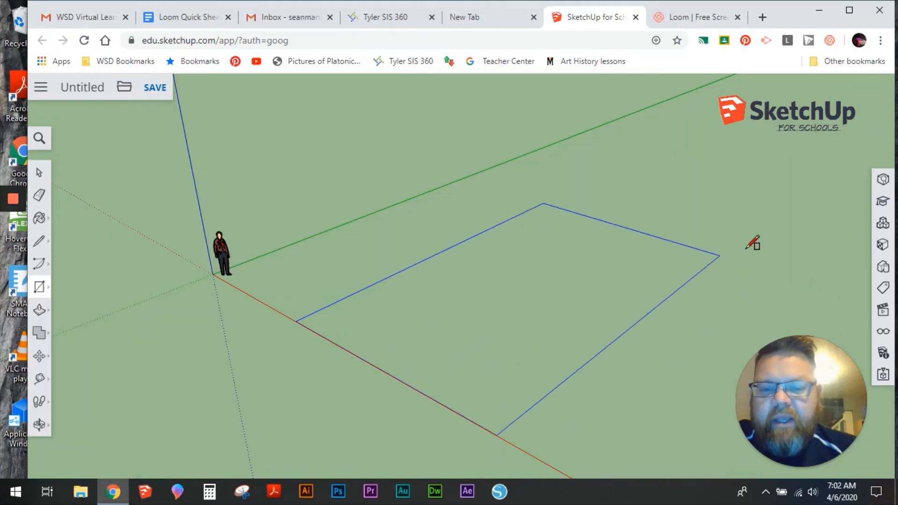
left_click(795, 228)
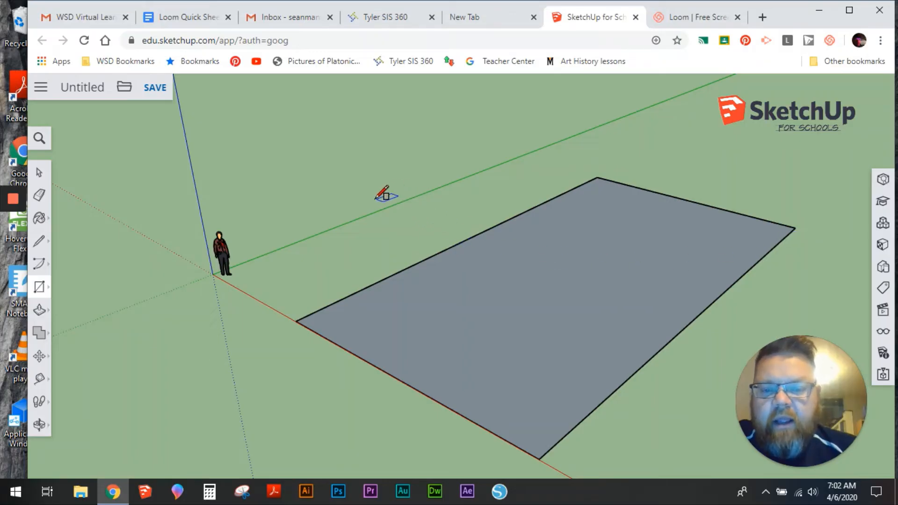
Step: Draw five more ground rectangles of different sizes that overlap the first one and extend past its edges, forming a stepped floor plan
left_click(375, 198)
left_click(442, 336)
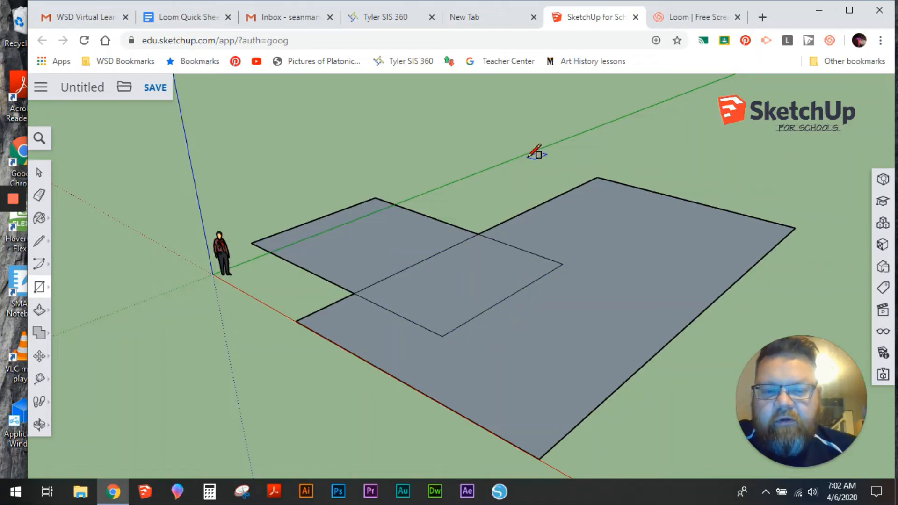
left_click(538, 169)
left_click(444, 298)
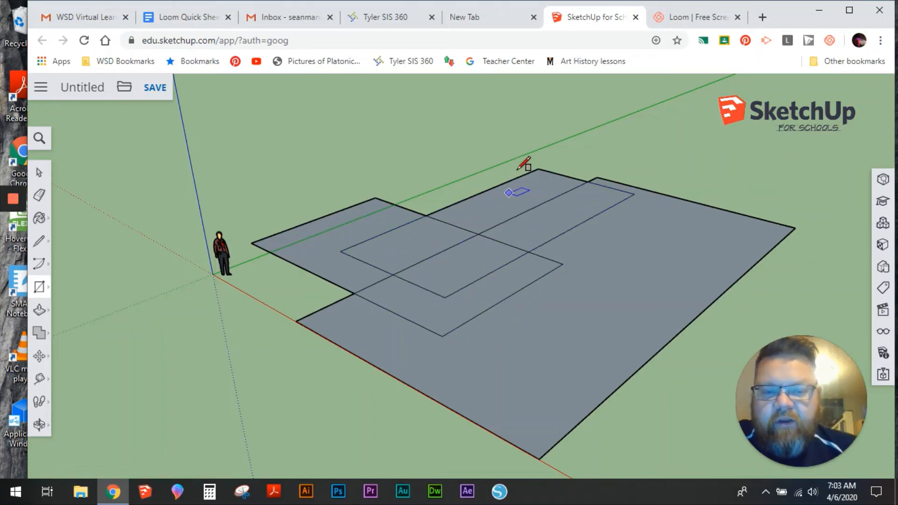
left_click(555, 277)
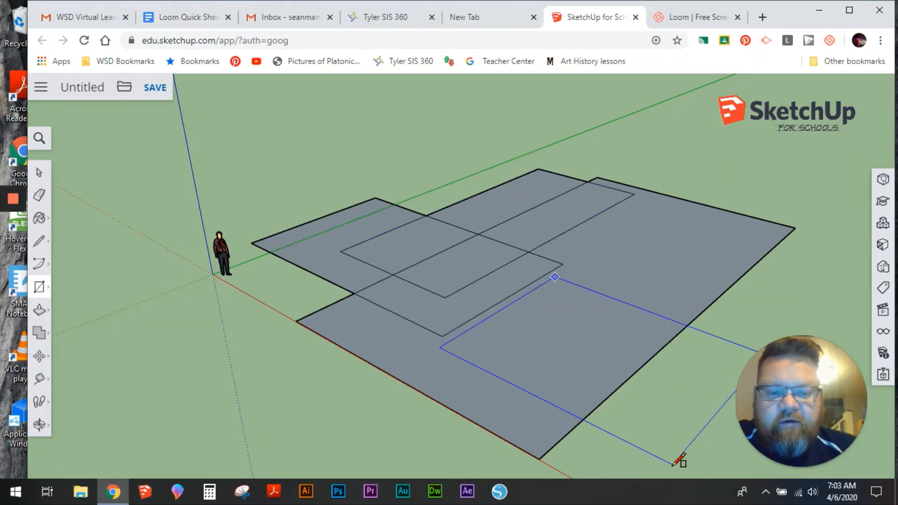
left_click(674, 465)
left_click(645, 212)
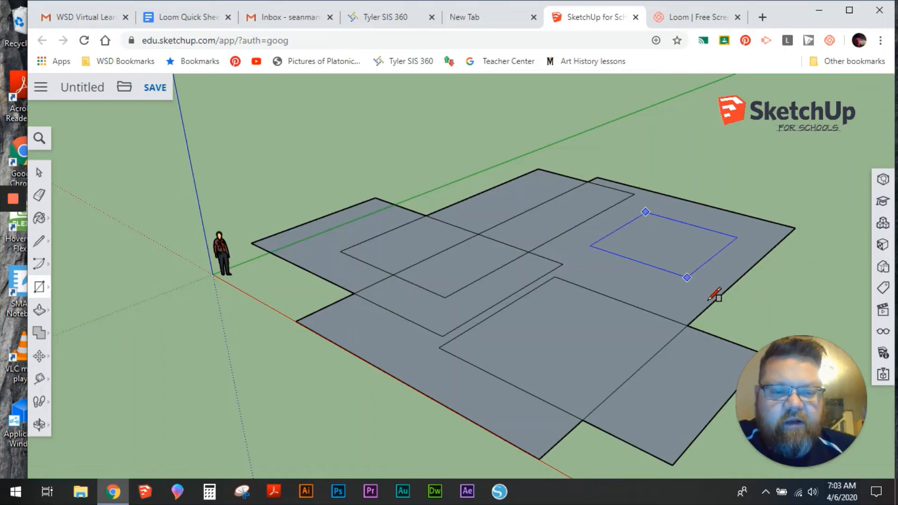
left_click(725, 338)
scroll(706, 222, "down", 5)
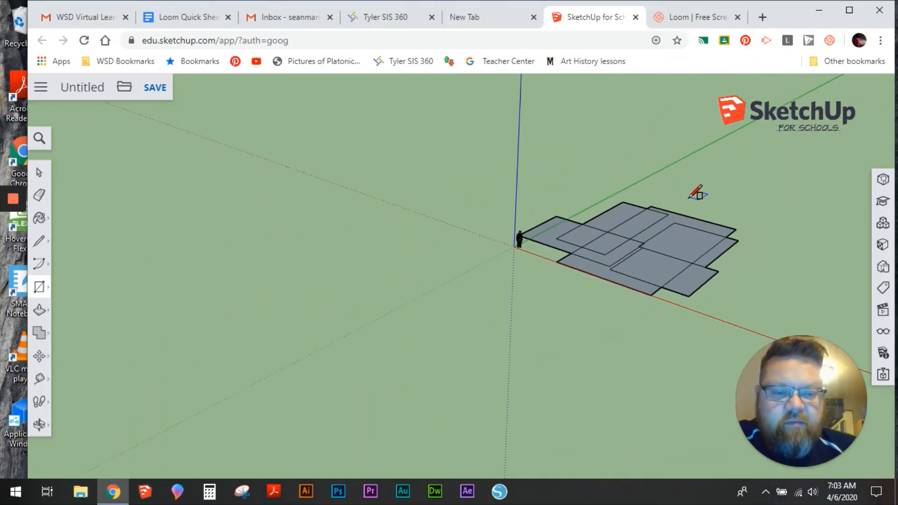
left_click(689, 196)
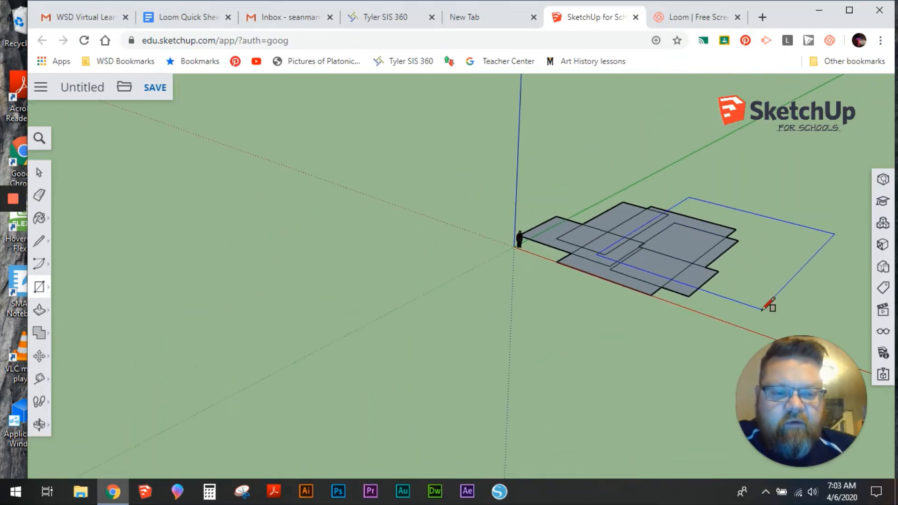
left_click(741, 296)
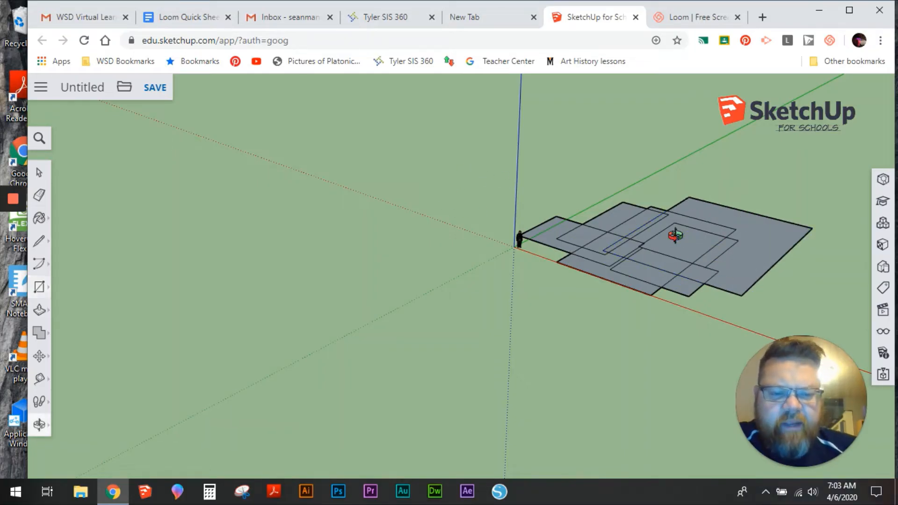
Step: Erase all inner lines of the overlapping rectangles, leaving a single floor face with one stepped outline
middle_click_drag(678, 235, 550, 323)
middle_click_drag(533, 242, 586, 358)
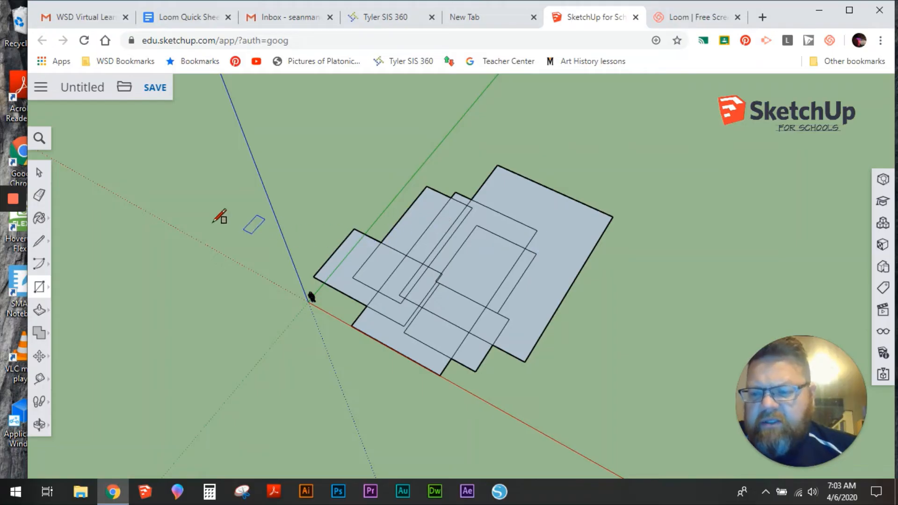
left_click(39, 195)
right_click(403, 245)
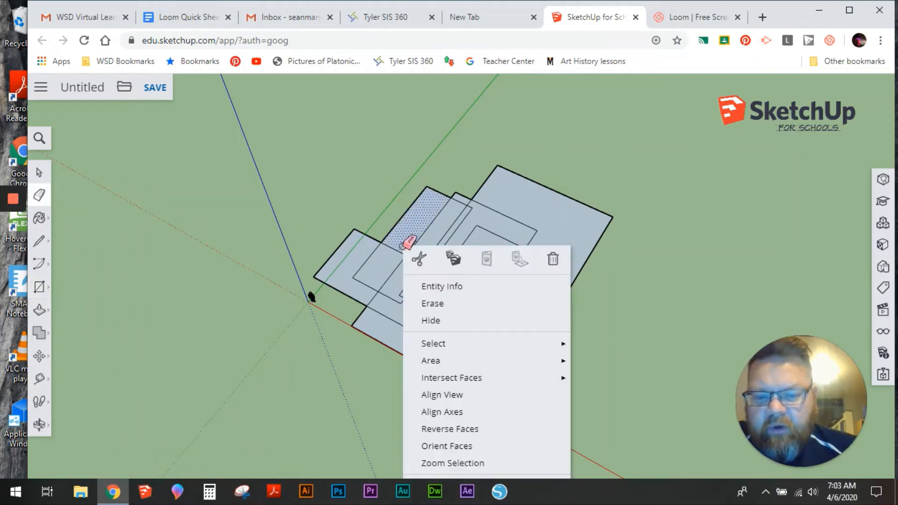
mouse_move(385, 248)
left_mouse_down()
mouse_move(361, 274)
mouse_move(401, 313)
mouse_move(435, 286)
mouse_move(426, 230)
mouse_move(450, 284)
mouse_move(516, 222)
mouse_move(471, 210)
mouse_move(474, 240)
mouse_move(426, 260)
mouse_move(448, 267)
mouse_move(443, 287)
mouse_move(529, 256)
mouse_move(493, 321)
mouse_move(465, 335)
mouse_move(525, 317)
mouse_move(421, 345)
mouse_move(398, 311)
mouse_move(405, 299)
left_mouse_up()
left_click(463, 328)
left_click(488, 309)
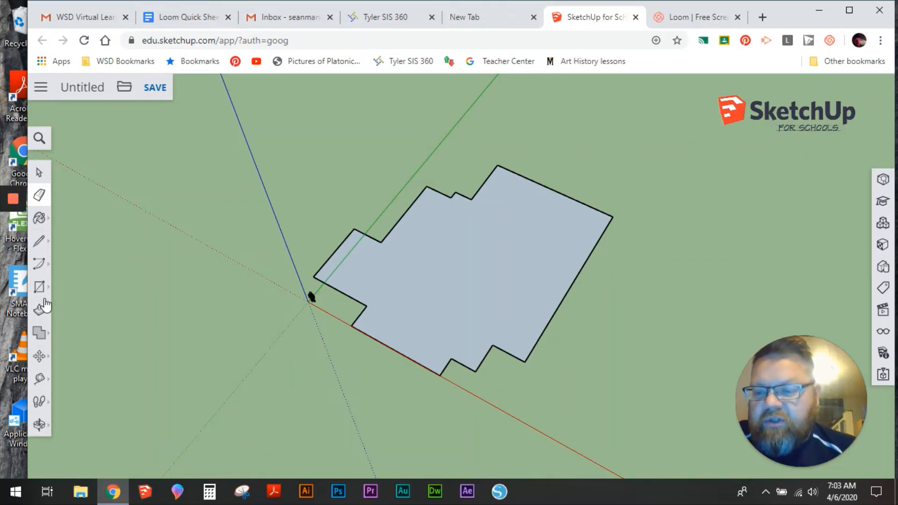
Step: Offset the floor plan's outline slightly inward to create a narrow wall band around the floor
left_click(39, 314)
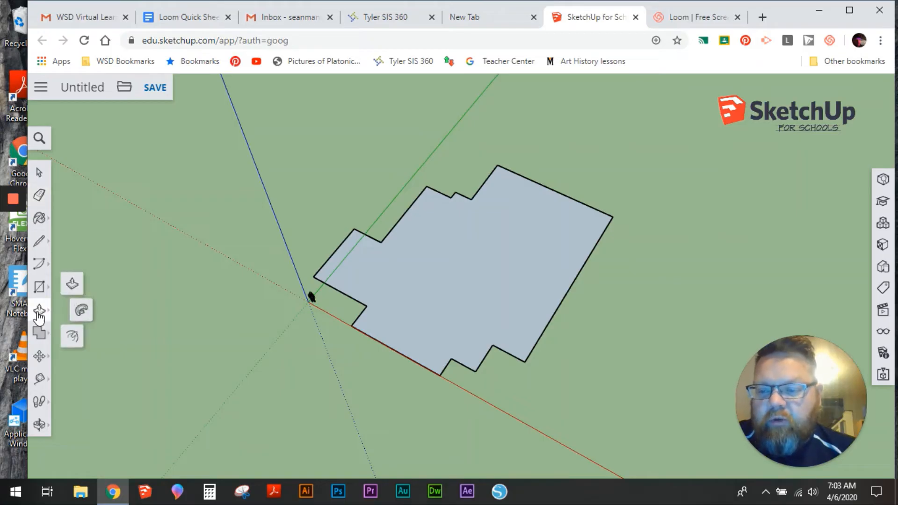
left_click(73, 337)
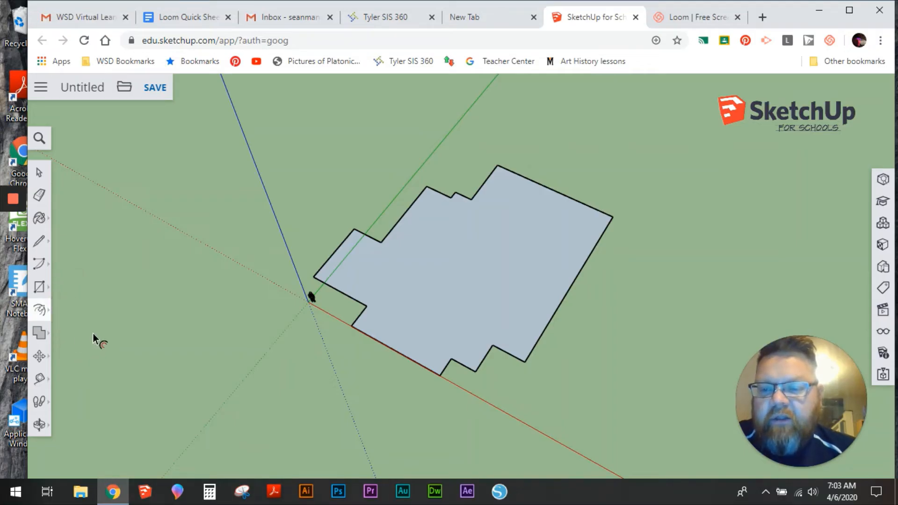
left_click(430, 282)
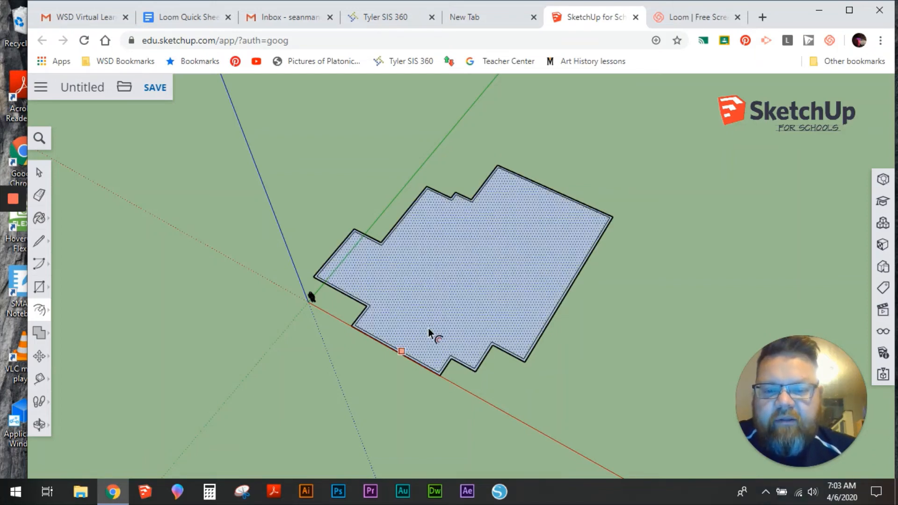
Step: Extrude the narrow band around the floor plan upward into walls taller than the figure
scroll(369, 327, "up", 5)
scroll(487, 203, "down", 5)
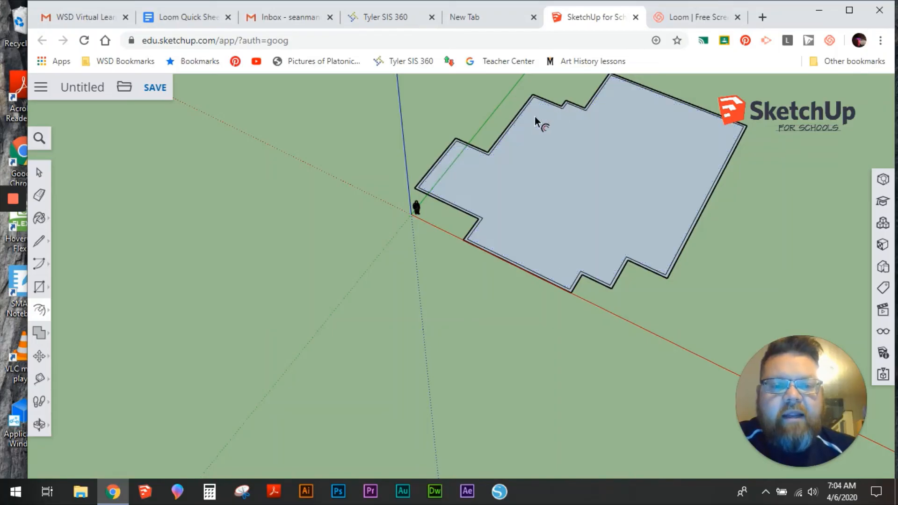
scroll(472, 194, "up", 2)
scroll(473, 199, "up", 3)
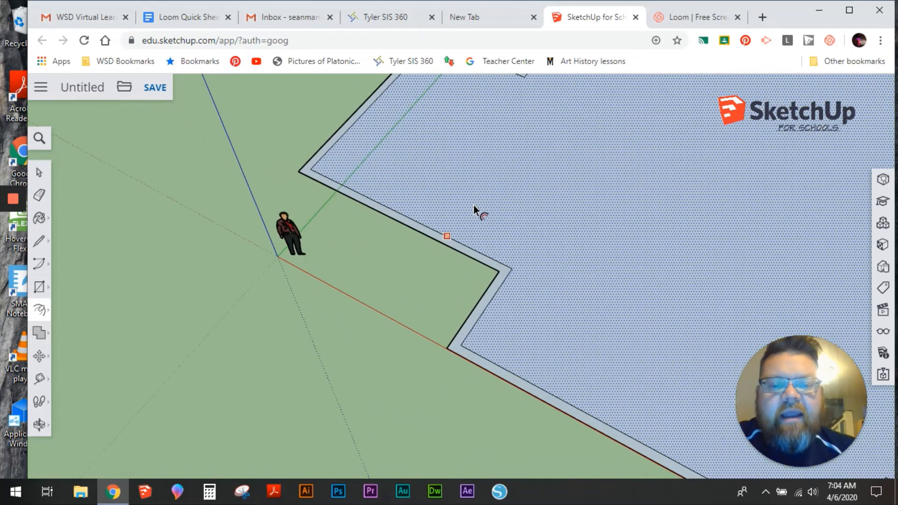
scroll(566, 196, "down", 5)
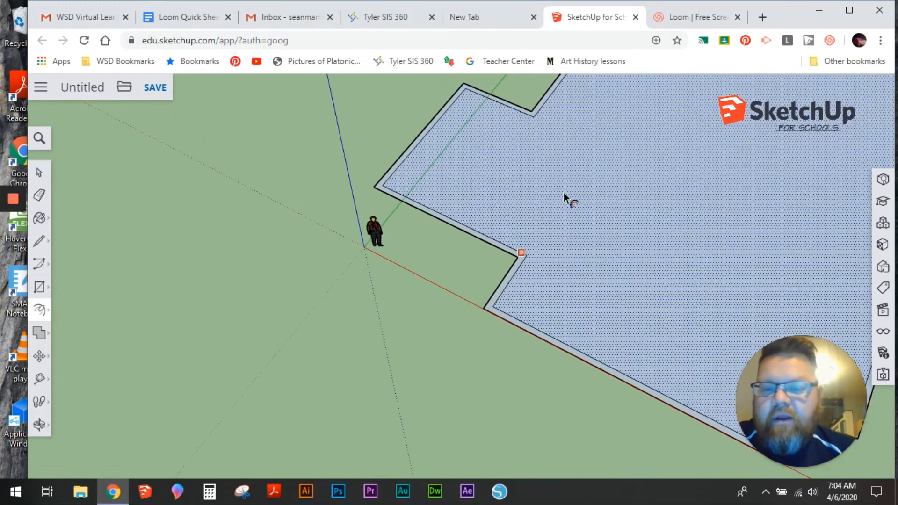
mouse_move(651, 195)
middle_mouse_down("shift")
mouse_move(498, 274)
mouse_move(416, 207)
mouse_move(304, 361)
mouse_move(227, 309)
middle_mouse_up("shift")
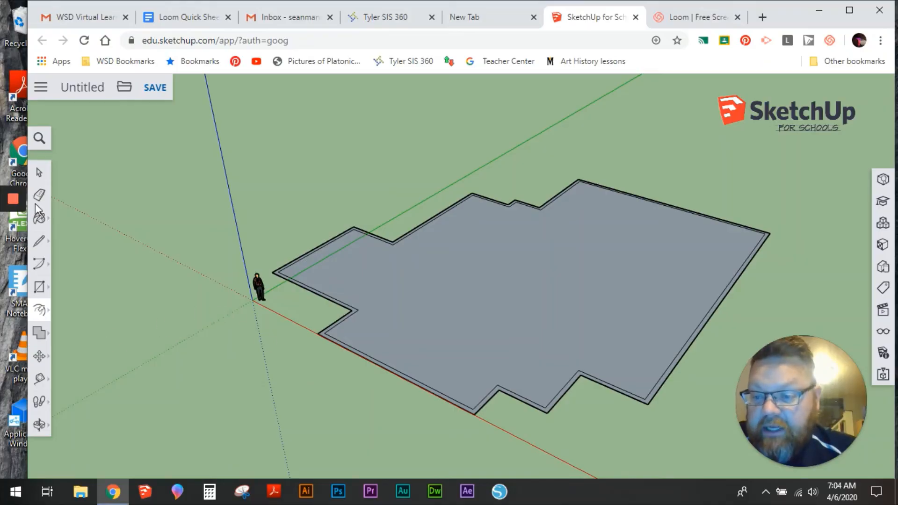
mouse_move(40, 311)
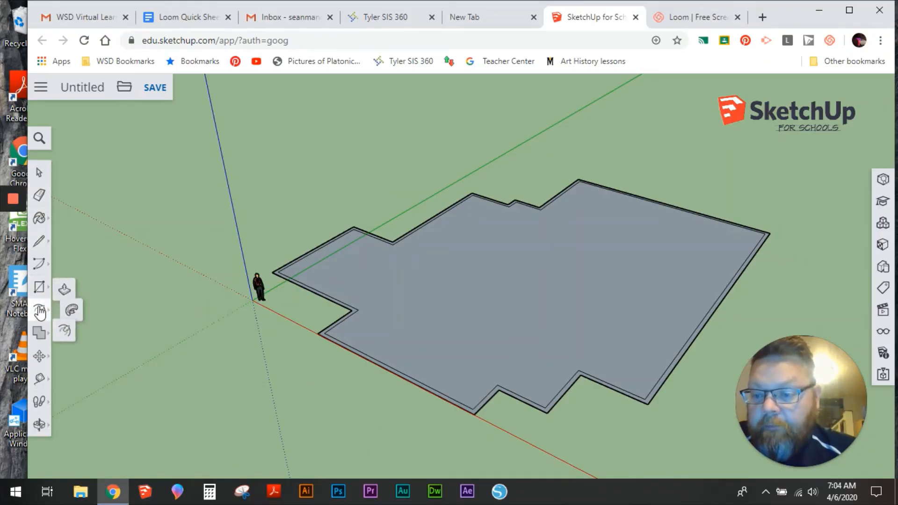
left_click(64, 331)
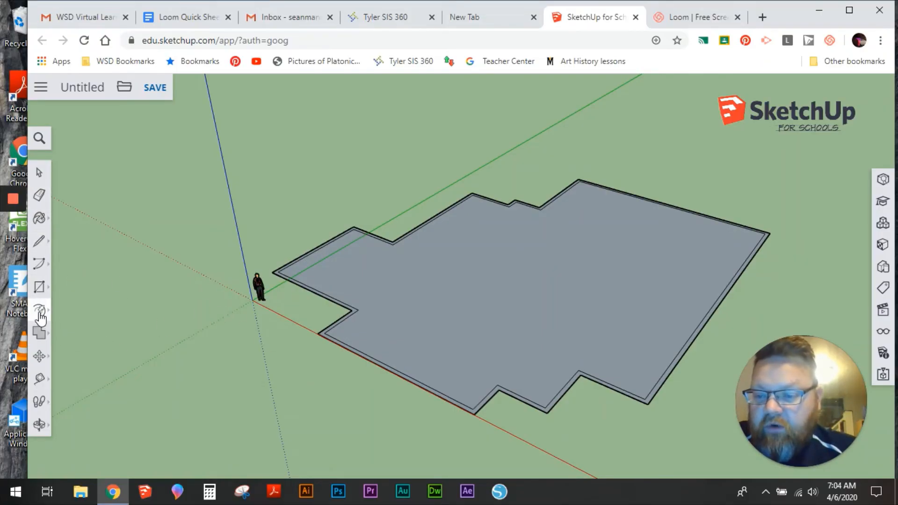
left_click(70, 284)
scroll(340, 330, "up", 3)
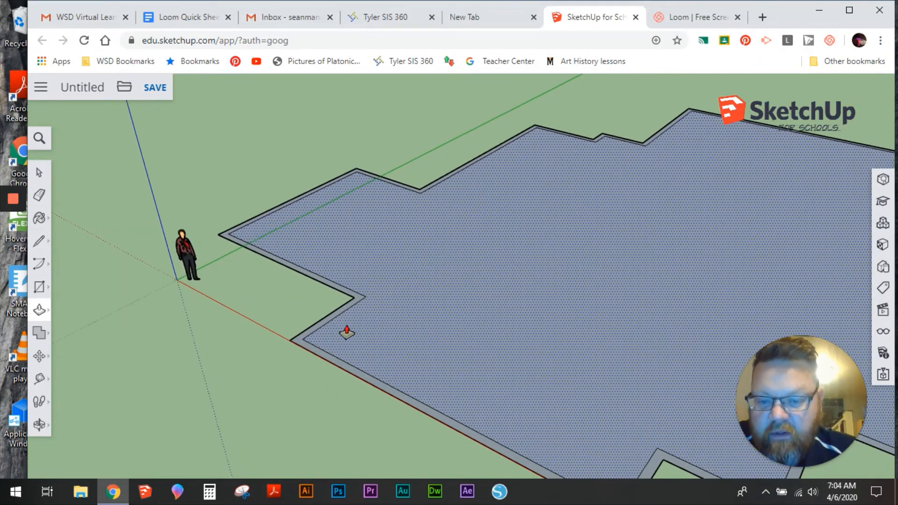
left_click(327, 323)
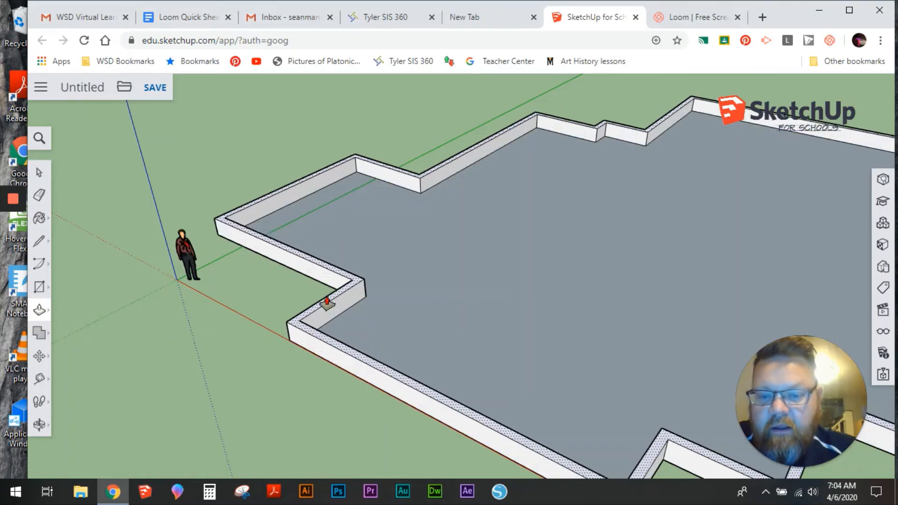
left_click(326, 245)
Step: Draw a triangular gable above the front walls, joining both outer top corners to a peak near the middle
scroll(529, 220, "down", 4)
scroll(529, 220, "down", 2)
middle_click_drag(528, 220, 599, 320)
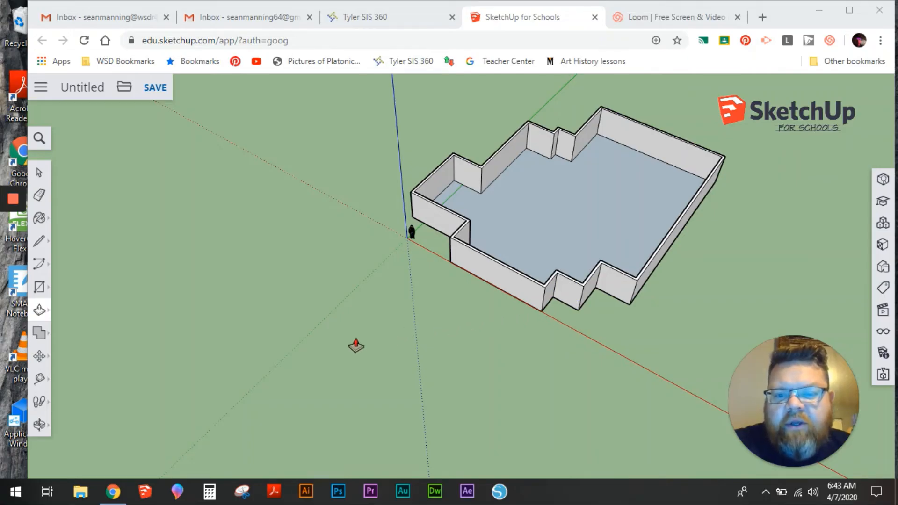
middle_click_drag(356, 346, 528, 118)
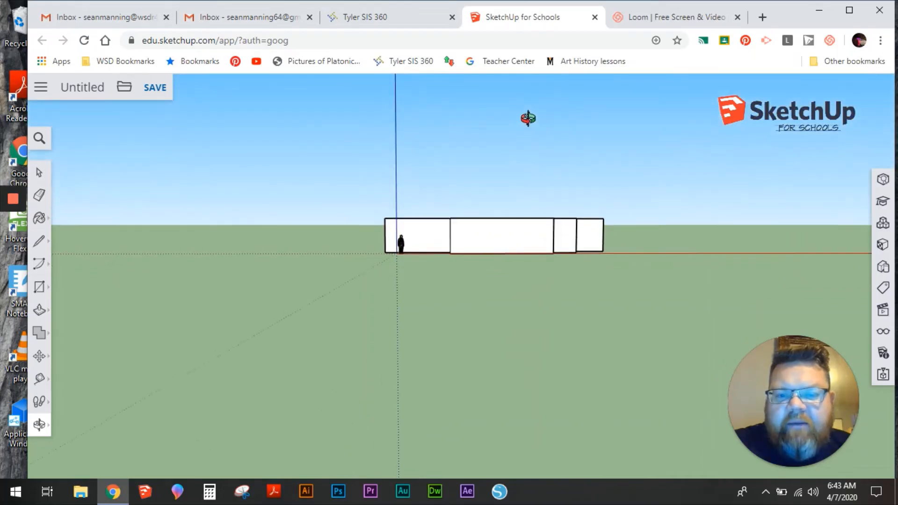
scroll(517, 248, "up", 5)
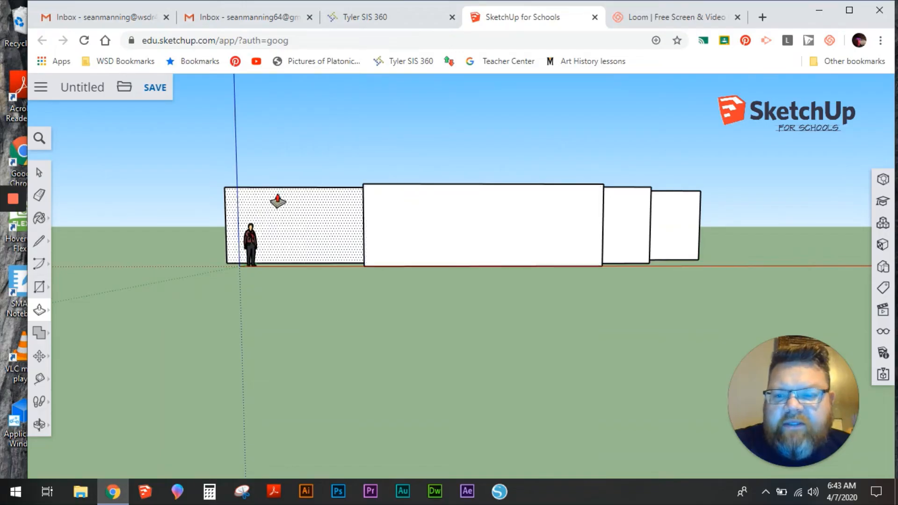
left_click(39, 240)
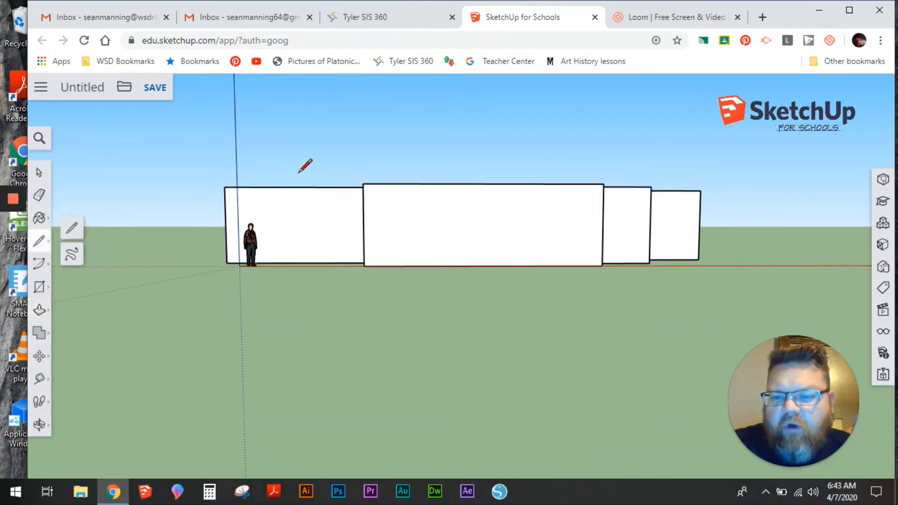
left_click(224, 186)
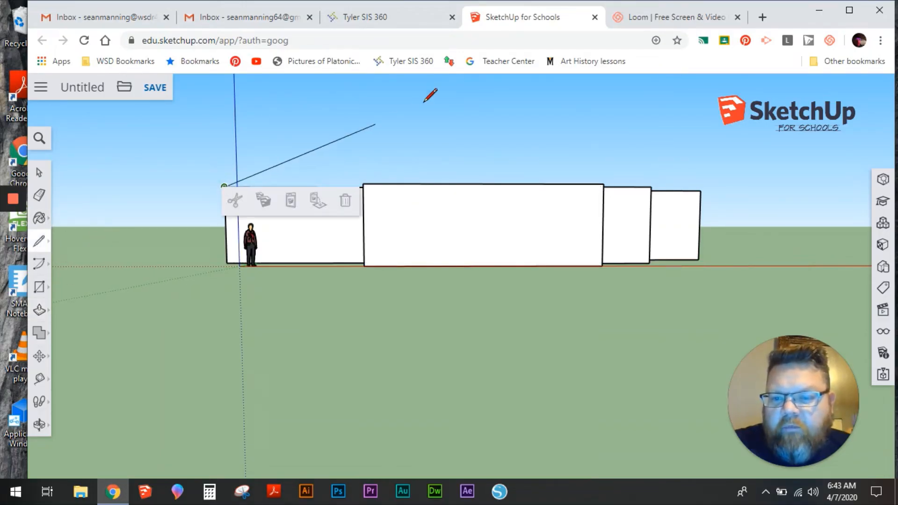
left_click(478, 86)
left_click(698, 190)
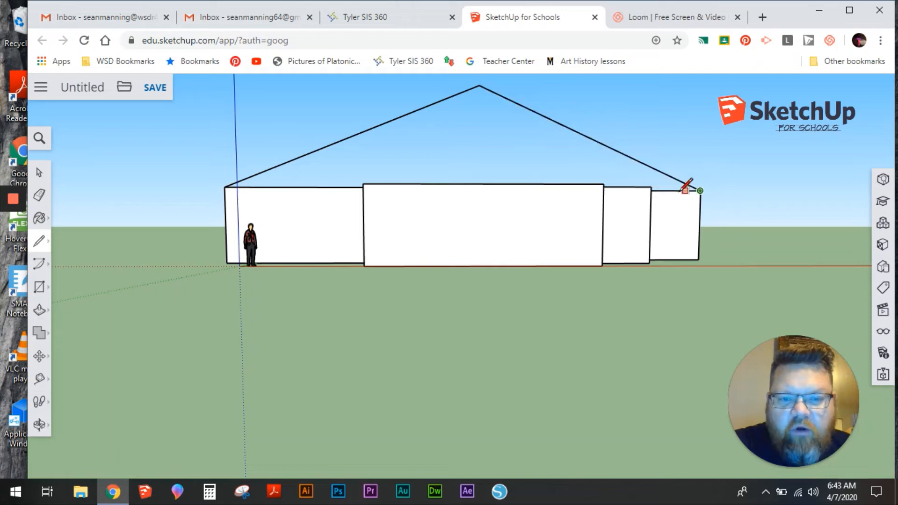
left_click(231, 186)
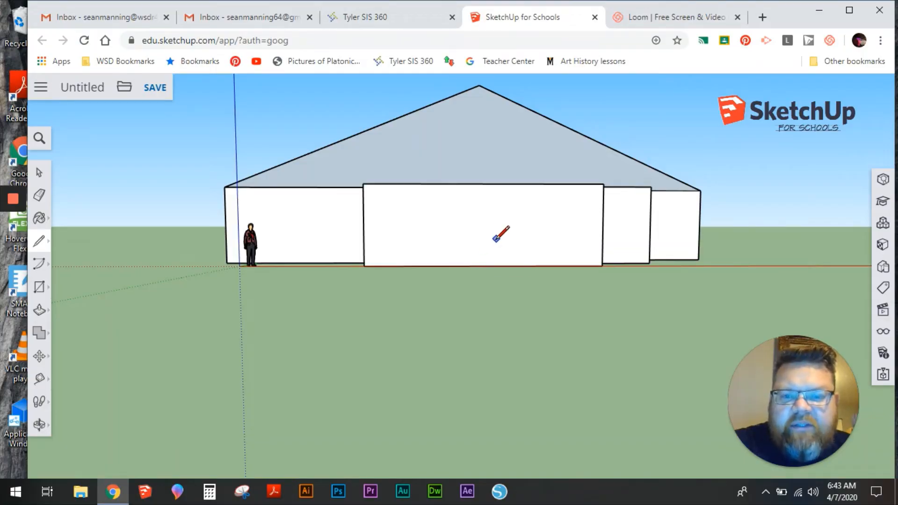
Step: Undo the three lines of the triangular gable above the walls
key("ctrl+z")
key("ctrl+z")
key("ctrl+z")
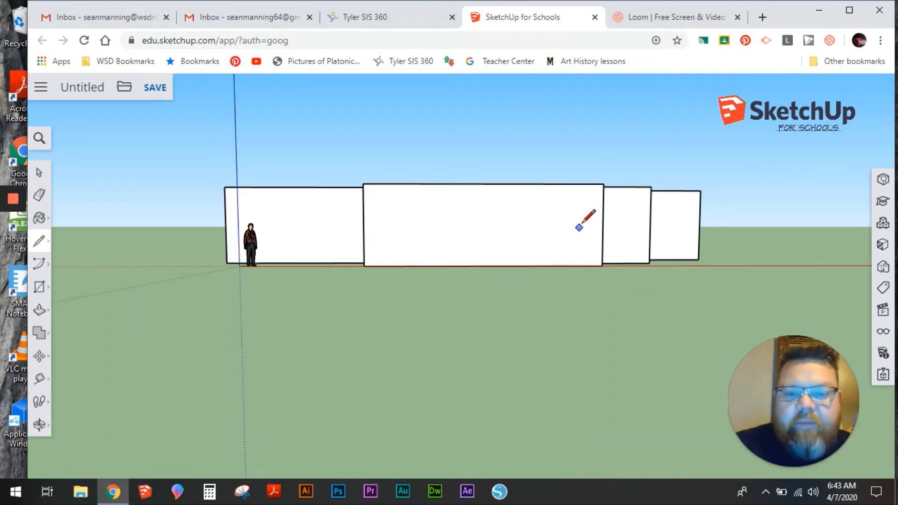
Step: Draw a door-sized upright rectangle on the inner face of the long front wall, starting from its floor edge
middle_click_drag(685, 166, 564, 313)
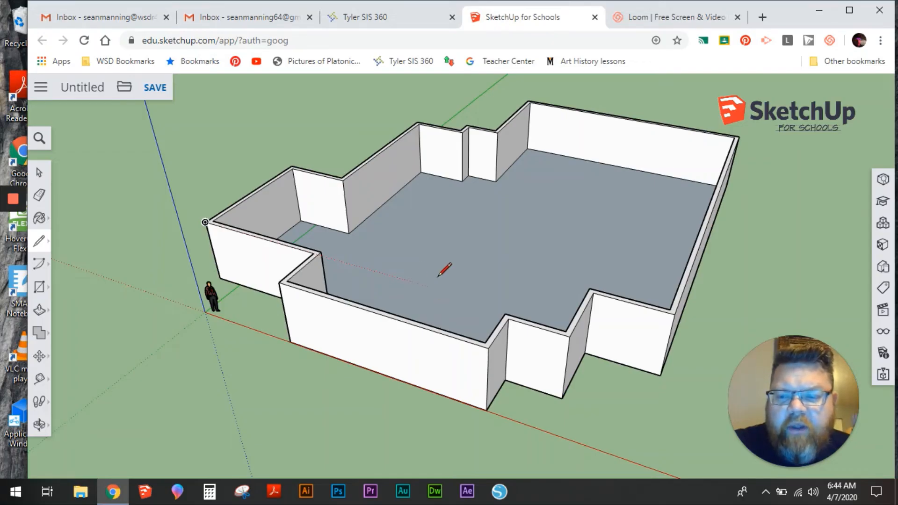
left_click(40, 290)
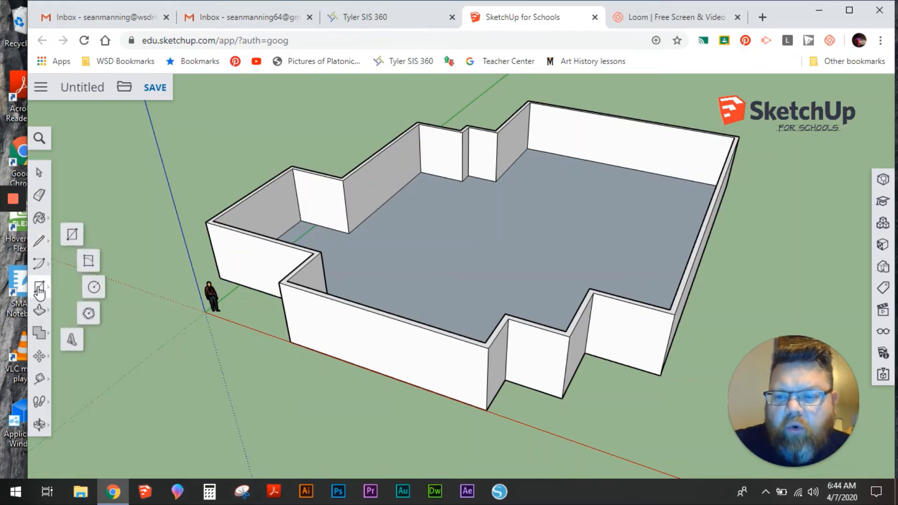
left_click(73, 239)
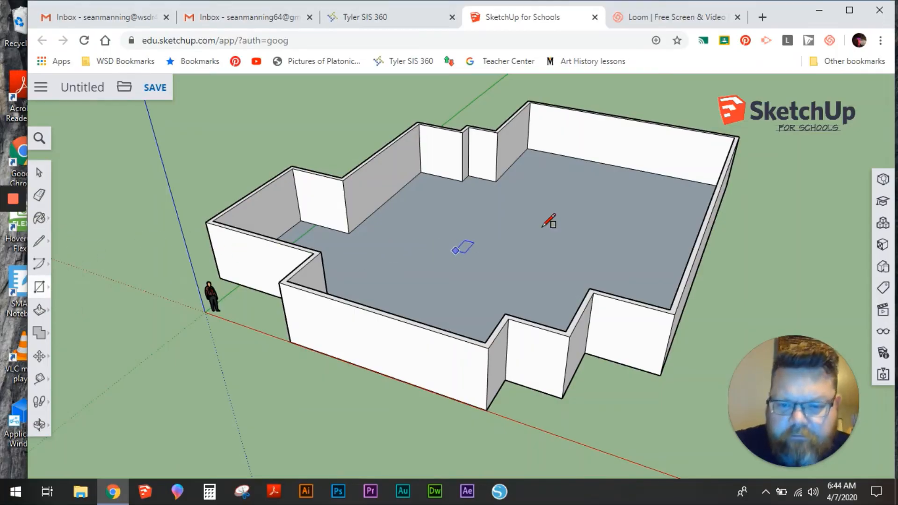
middle_click_drag(613, 195, 207, 224)
middle_click_drag(518, 211, 405, 164)
scroll(406, 164, "up", 5)
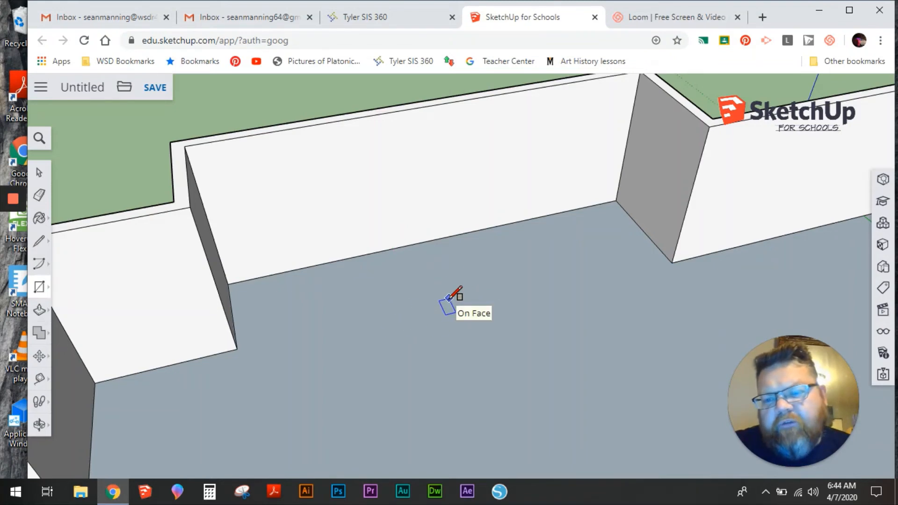
left_click(400, 246)
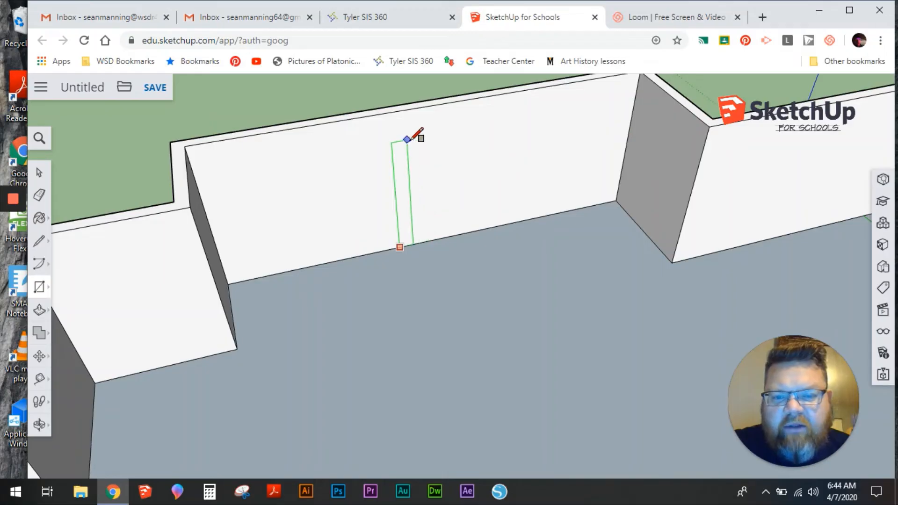
left_click(452, 139)
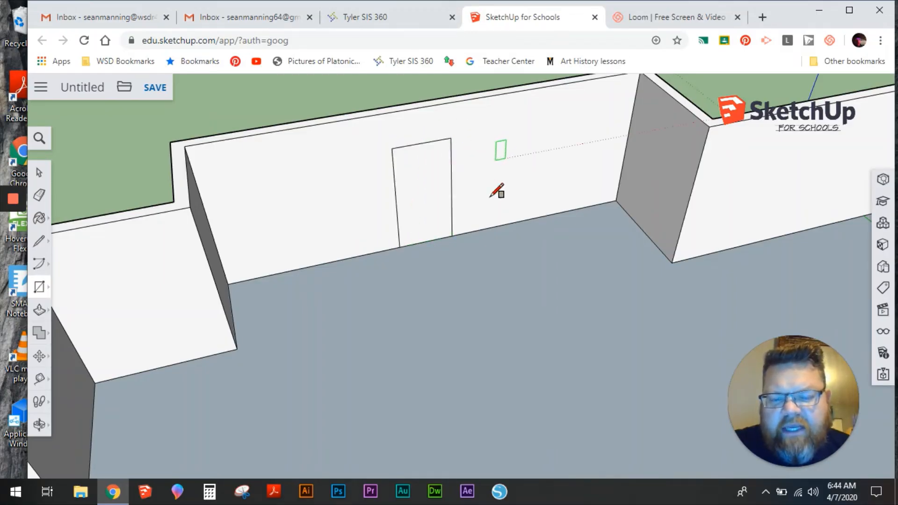
Step: Push the door rectangle outward through the wall's thickness to cut a doorway opening
key("p")
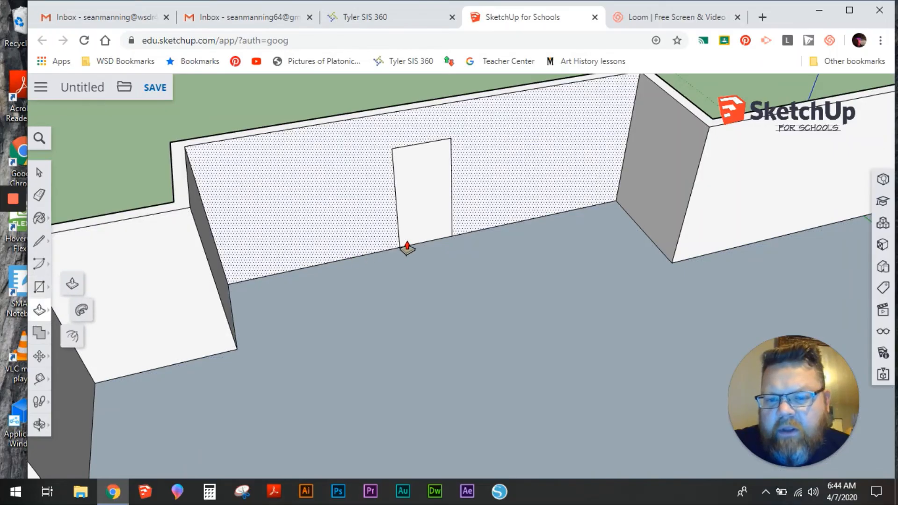
left_click(424, 223)
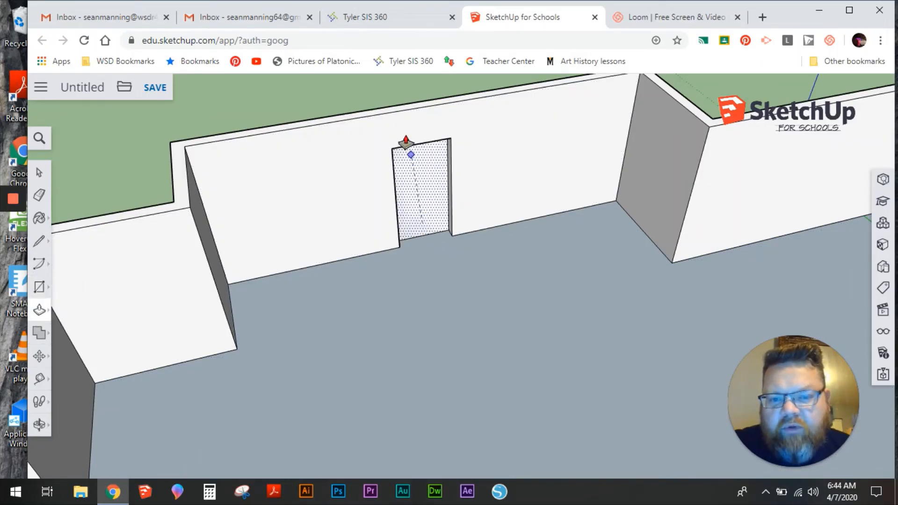
left_click(399, 108)
Step: Draw two narrow crossing floor rectangles from the inner wall corners beside the small wing, outlining partition walls that close off a room
middle_click_drag(453, 246, 417, 453)
scroll(490, 275, "down", 5)
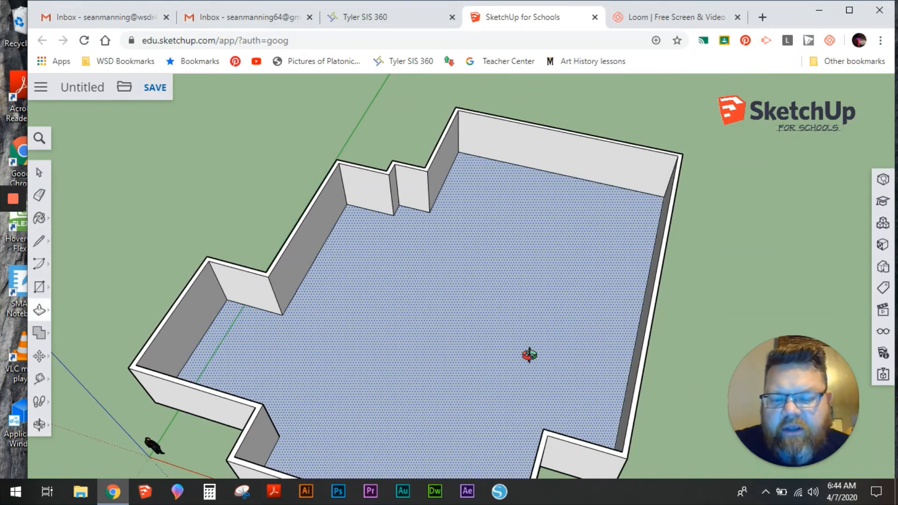
middle_click_drag(528, 356, 394, 270)
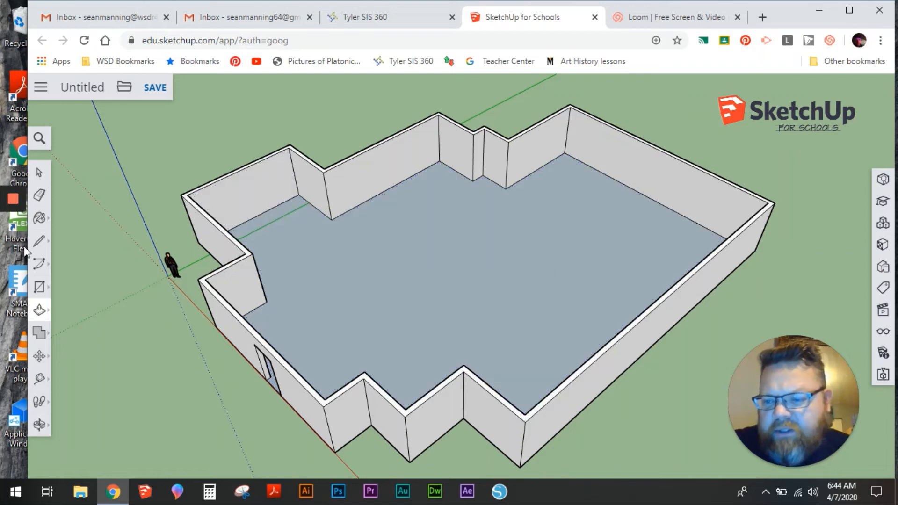
left_click(39, 286)
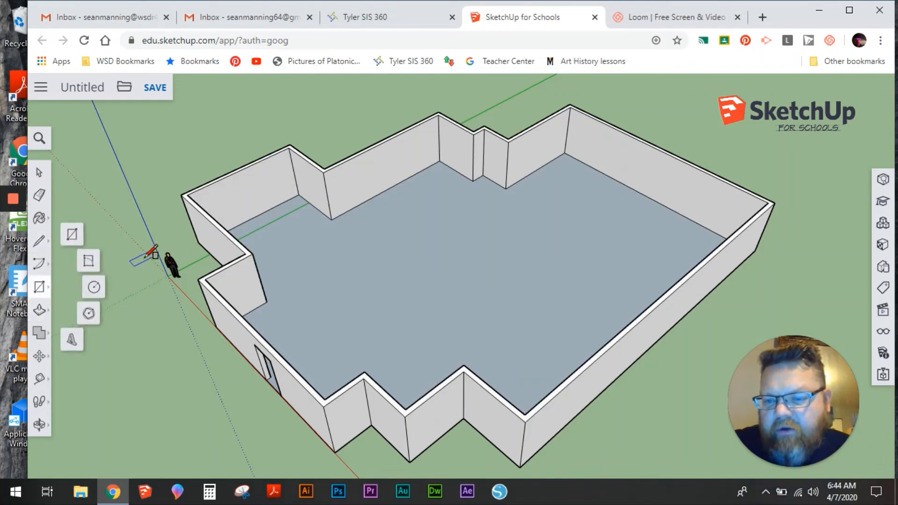
mouse_move(301, 261)
middle_mouse_down()
mouse_move(395, 237)
mouse_move(563, 237)
middle_mouse_up()
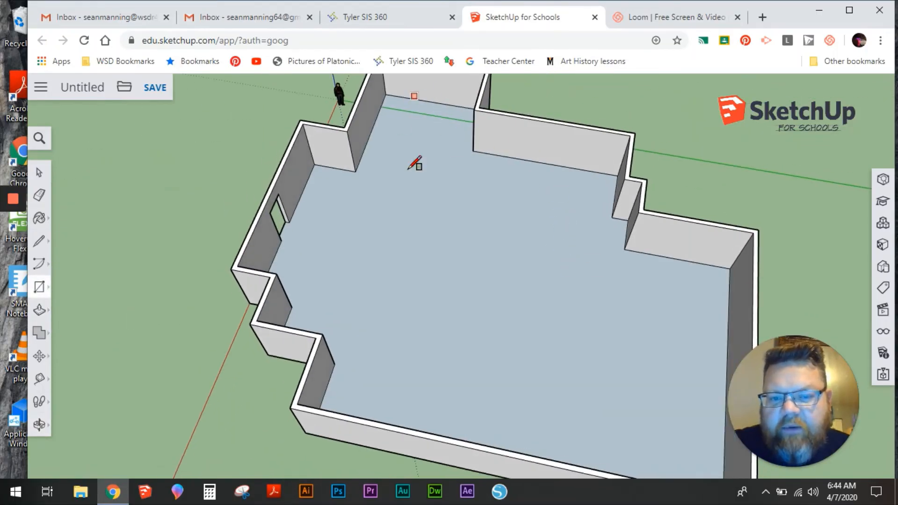
mouse_move(451, 160)
middle_mouse_down()
mouse_move(483, 200)
mouse_move(456, 192)
mouse_move(476, 167)
mouse_move(464, 331)
mouse_move(475, 374)
middle_mouse_up()
scroll(455, 192, "up", 5)
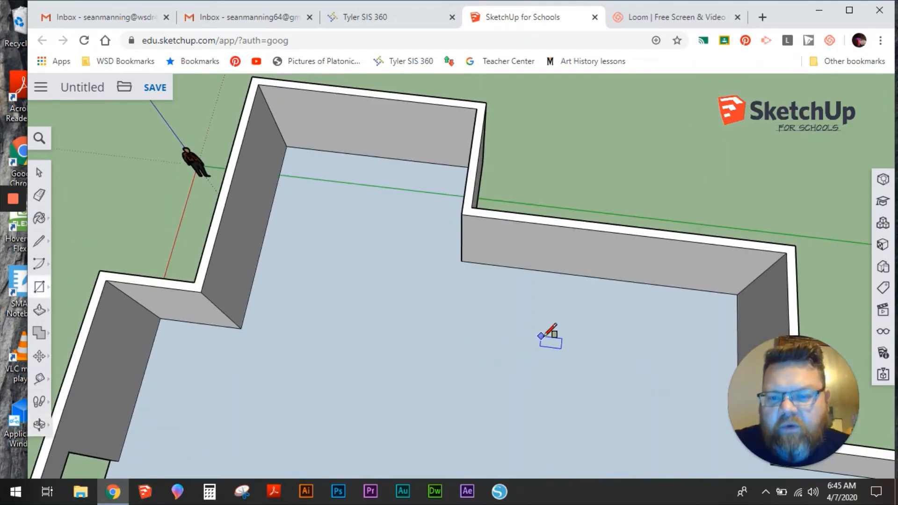
left_click(240, 328)
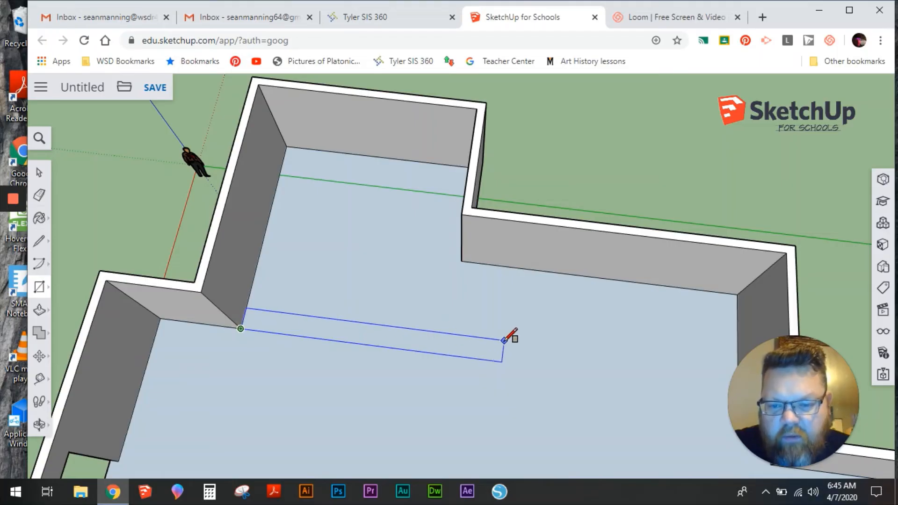
left_click(503, 341)
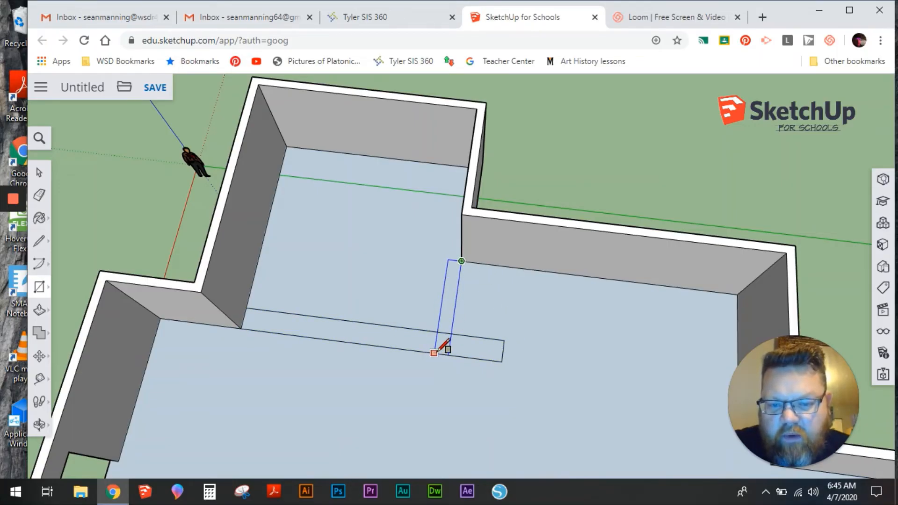
left_click(462, 356)
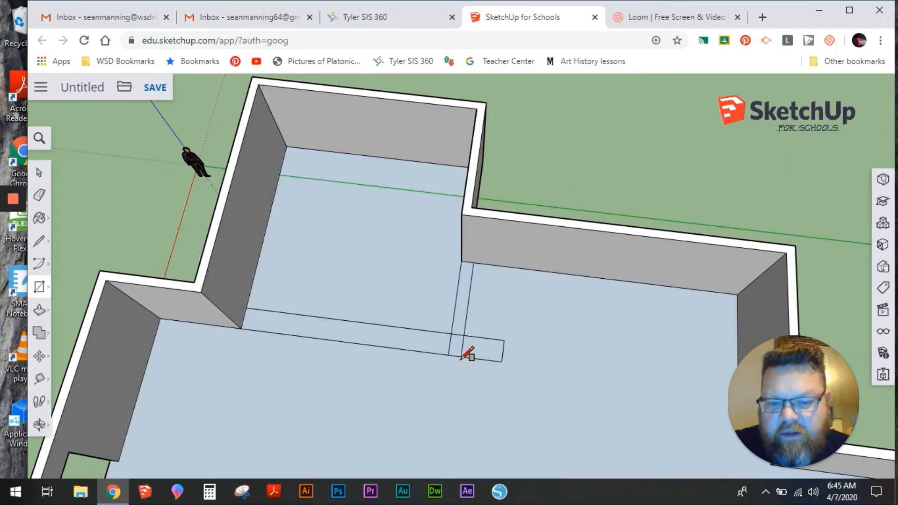
Step: Erase the overhanging end and the crossing lines of the two strips, leaving one L-shaped wall outline
left_click(40, 195)
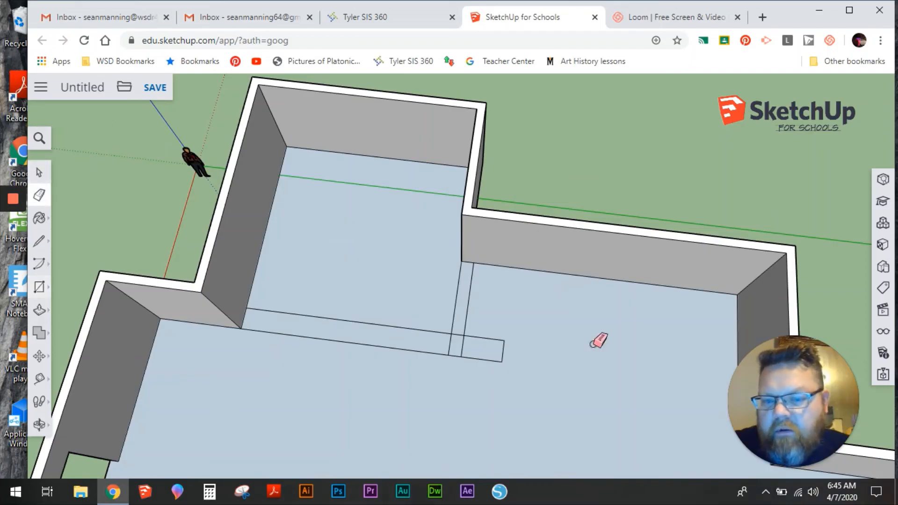
mouse_move(507, 338)
left_mouse_down()
mouse_move(489, 358)
mouse_move(473, 349)
left_mouse_up()
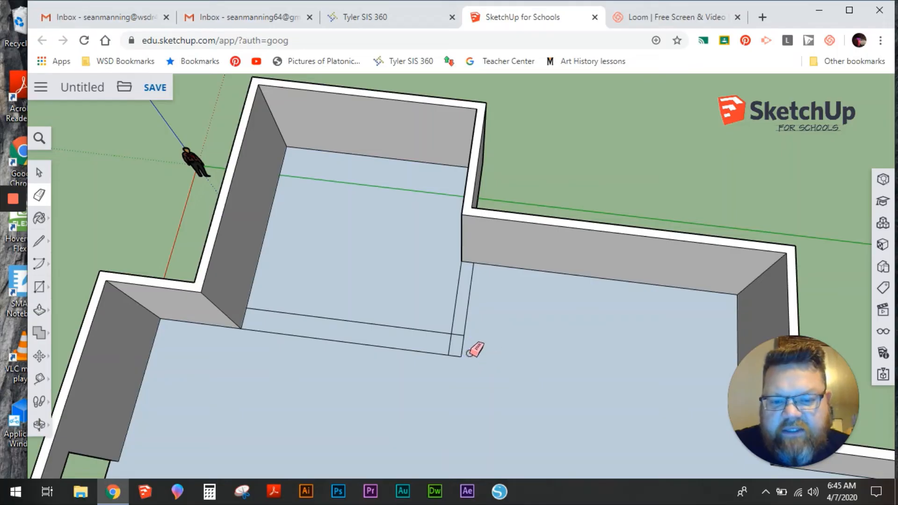
right_click(452, 340)
left_click(452, 341)
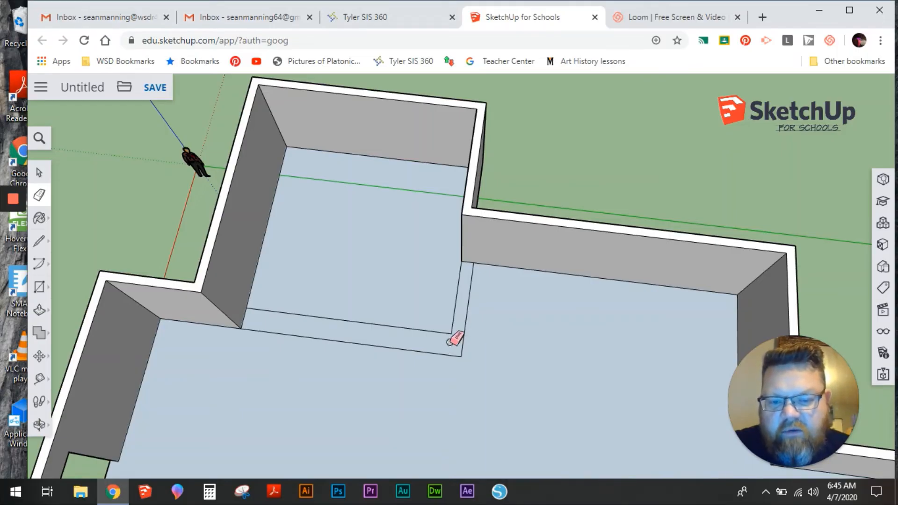
Step: Extrude the L-shaped floor strip up to the height of the existing walls
left_click(39, 309)
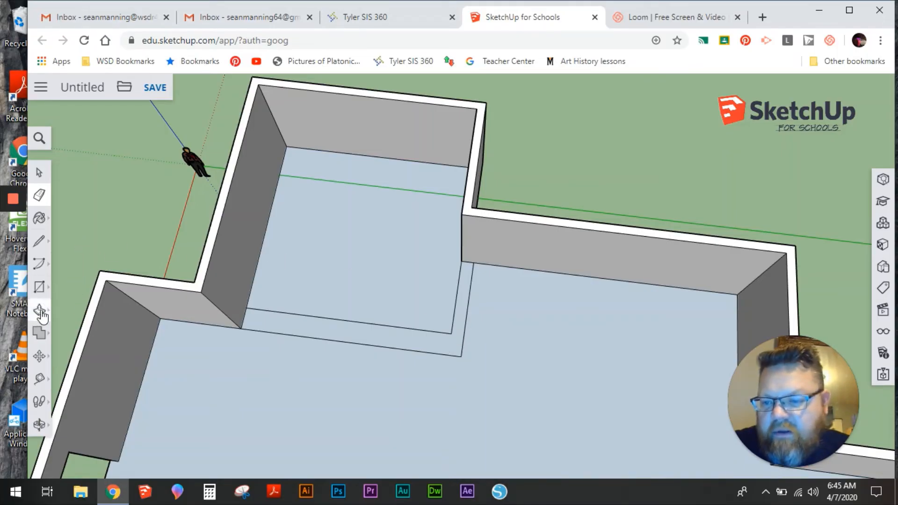
left_click(374, 317)
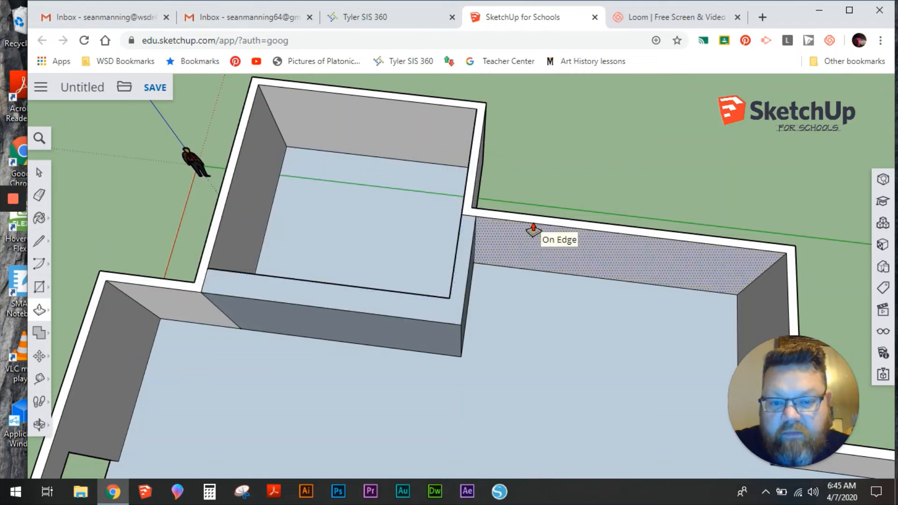
left_click(534, 230)
Step: Erase the vertical seam between the long partition wall and the adjoining outer wall on the main room's side
middle_click_drag(426, 255, 631, 234)
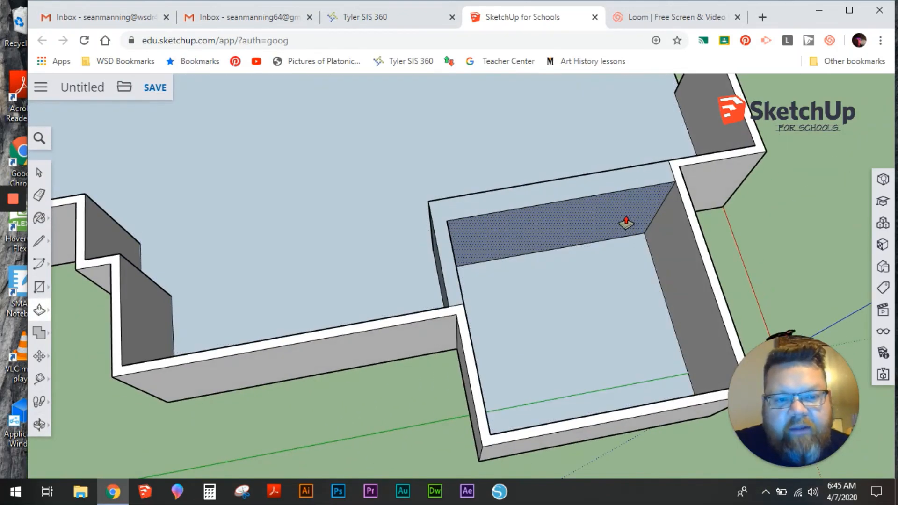
right_click(626, 223)
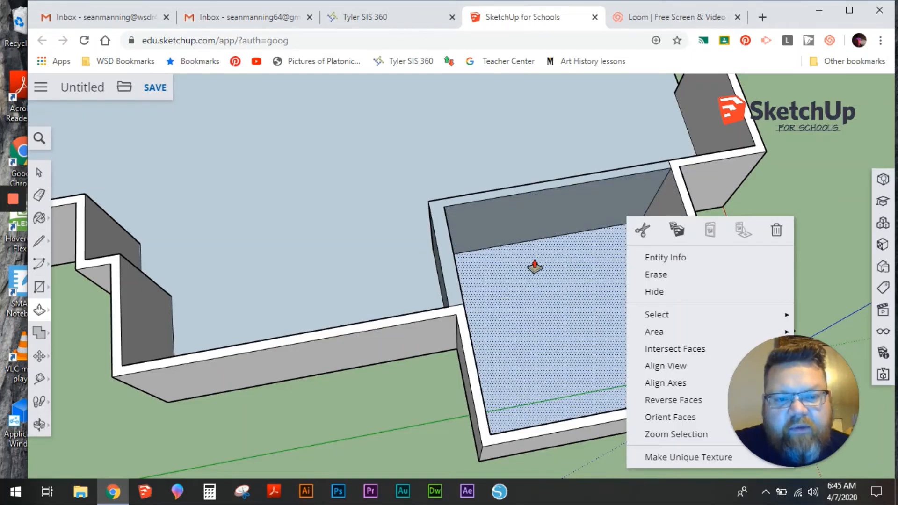
middle_click_drag(365, 248, 485, 297)
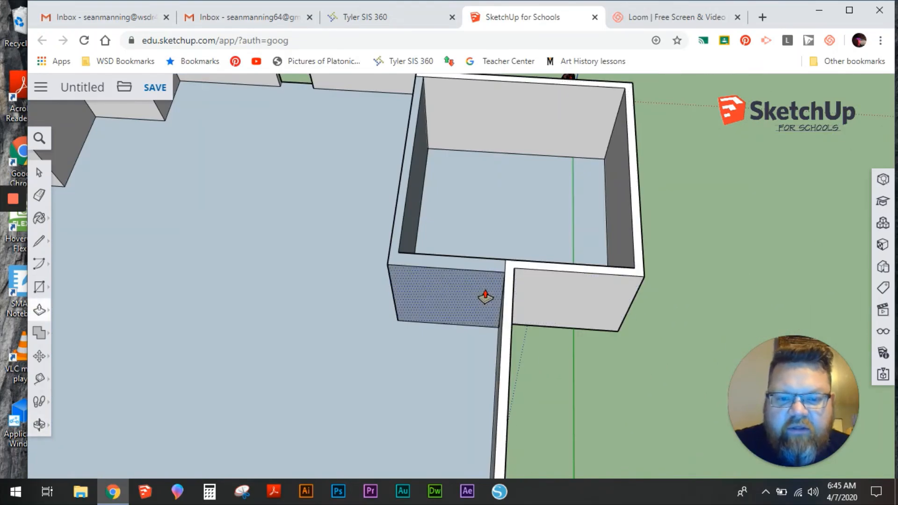
middle_click_drag(274, 240, 87, 177)
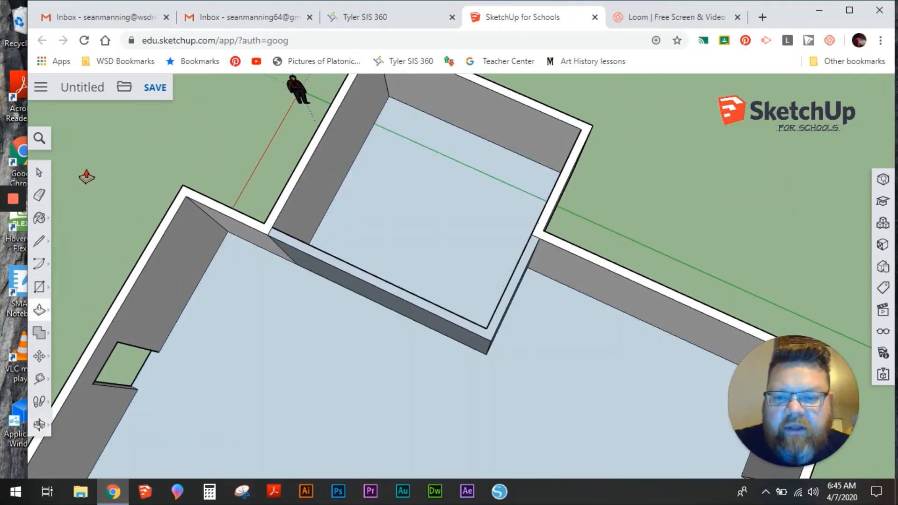
middle_click_drag(471, 246, 52, 180)
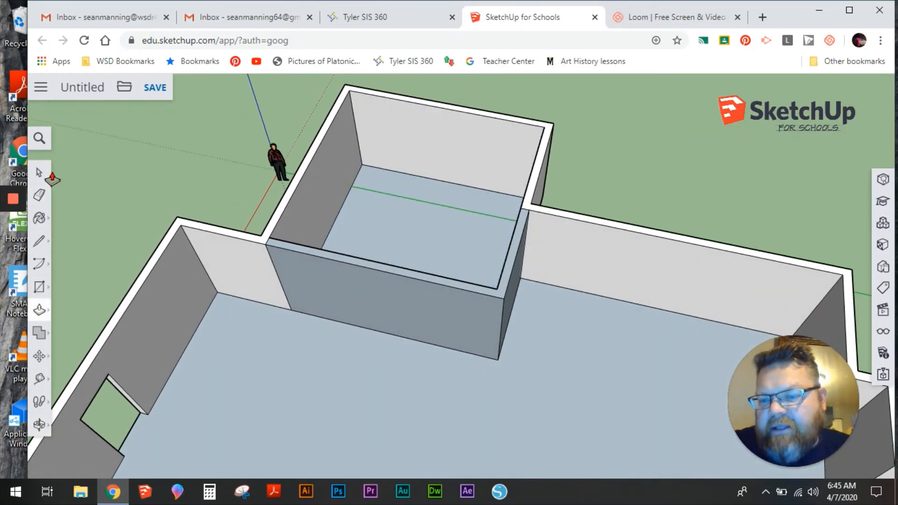
left_click(39, 195)
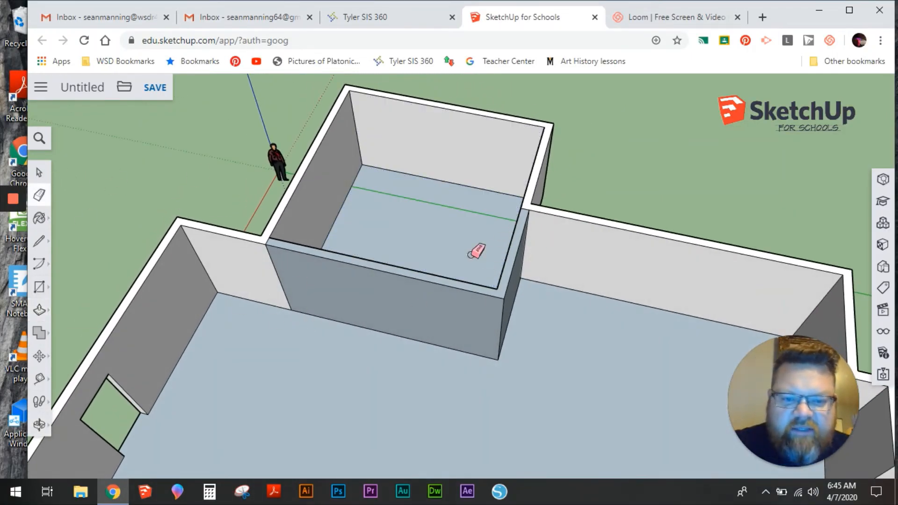
left_click(279, 281)
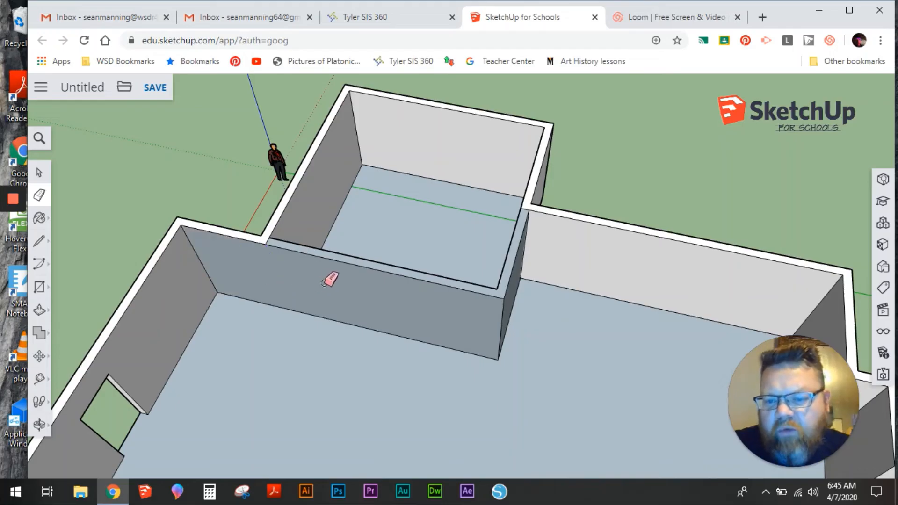
Step: Erase the seam lines on the wall tops where both ends of the L-shaped partition join the outer walls
middle_click_drag(575, 242, 330, 239)
scroll(296, 224, "up", 5)
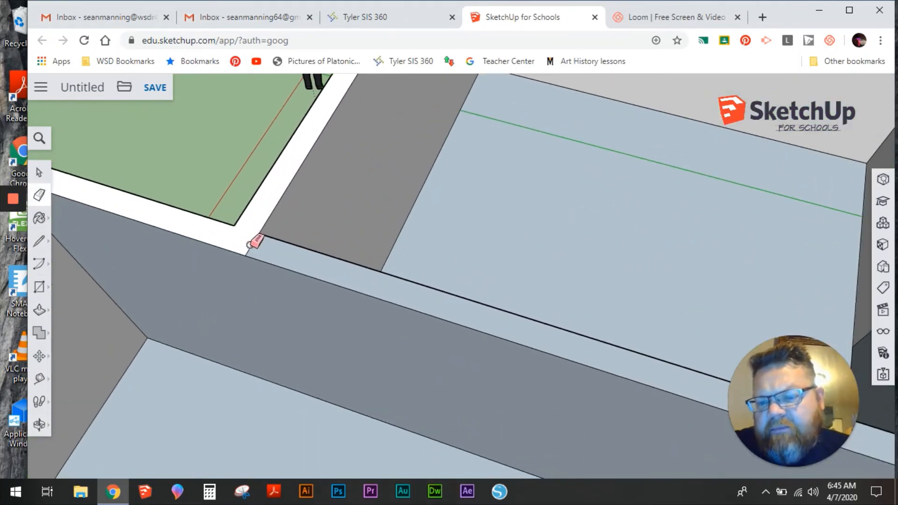
left_click(253, 246)
scroll(435, 257, "down", 3)
scroll(712, 236, "down", 3)
scroll(671, 267, "up", 8)
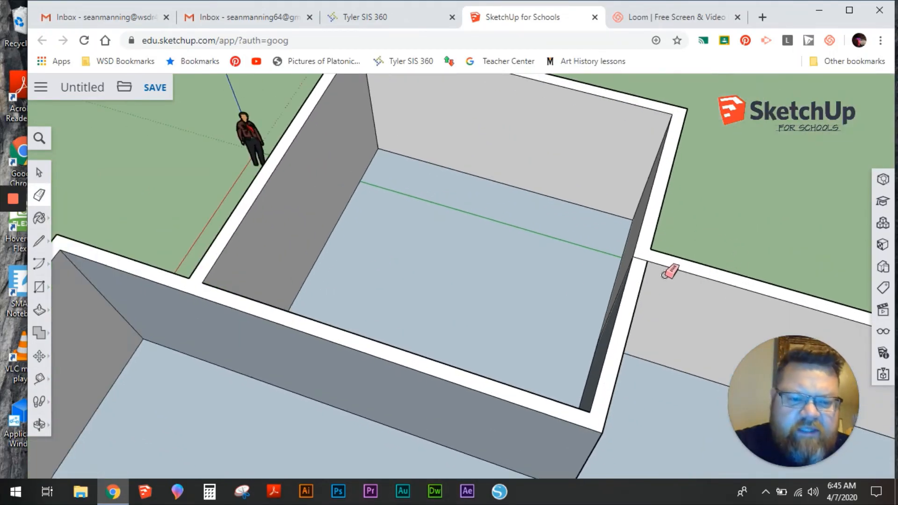
scroll(608, 281, "down", 5)
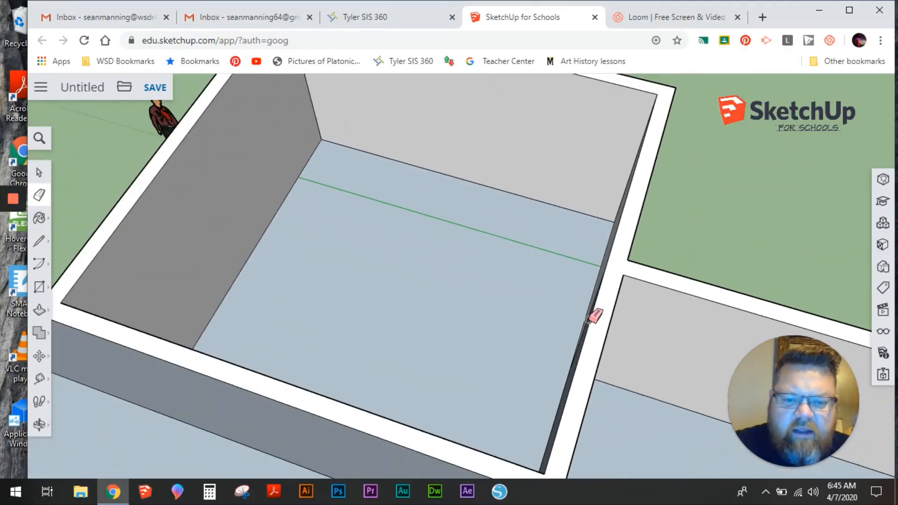
Step: Draw a door-sized upright rectangle from the floor edge on the small room's side of the long partition wall
mouse_move(593, 316)
middle_mouse_down()
mouse_move(552, 341)
mouse_move(519, 284)
mouse_move(481, 164)
mouse_move(335, 187)
mouse_move(397, 290)
mouse_move(515, 323)
mouse_move(399, 266)
mouse_move(351, 224)
middle_mouse_up()
scroll(362, 231, "up", 5)
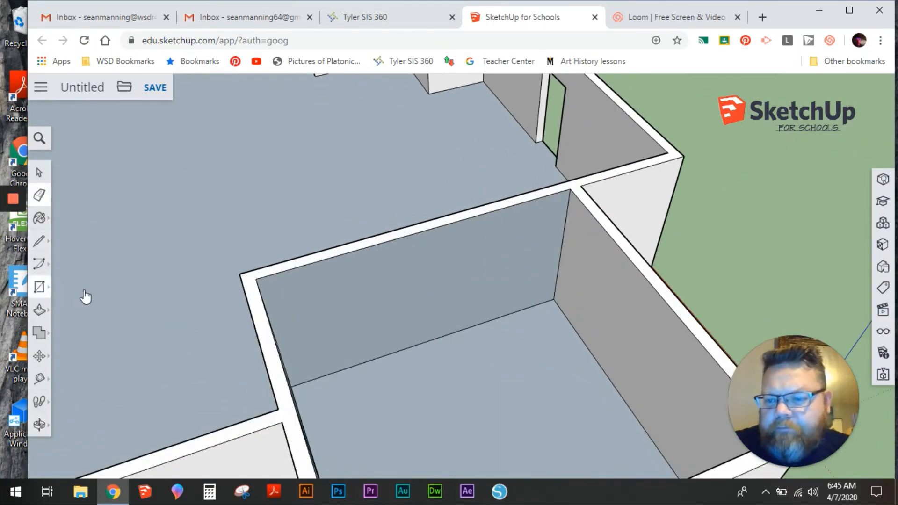
left_click(46, 292)
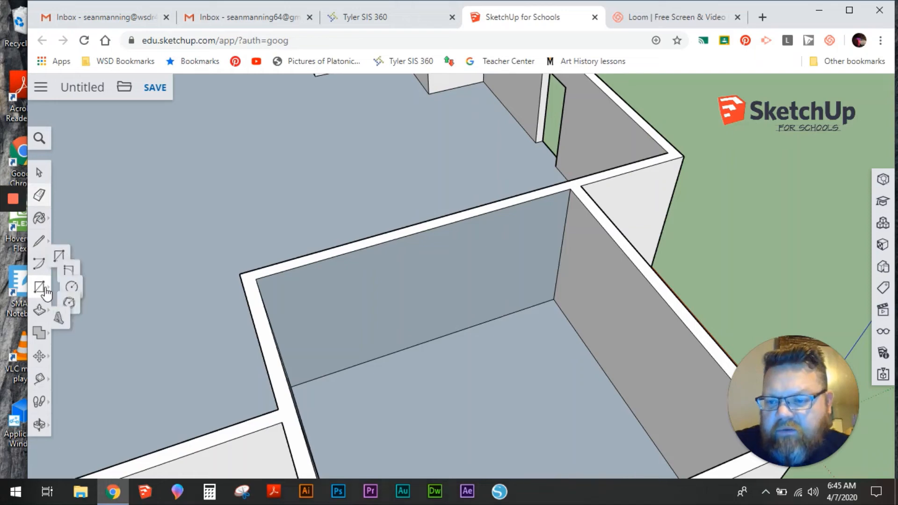
left_click(73, 236)
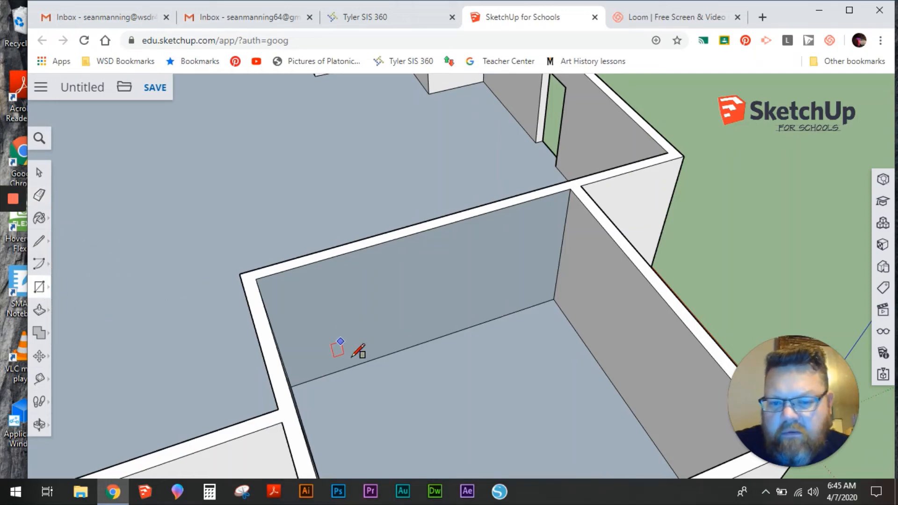
right_click(399, 351)
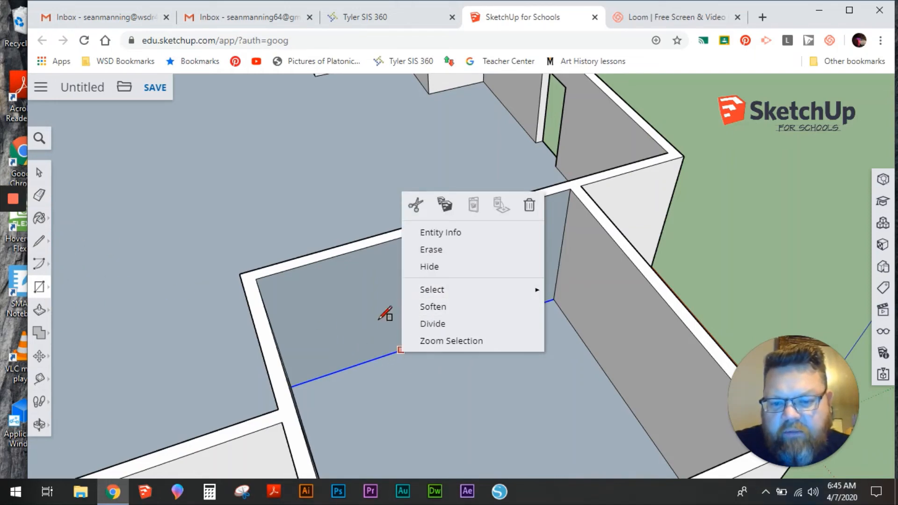
right_click(346, 279)
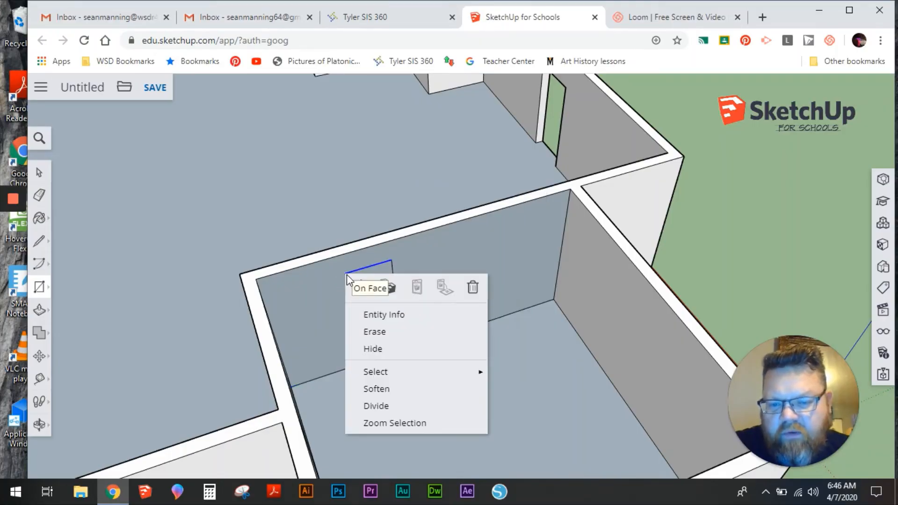
Step: Push the door rectangle through the partition wall's thickness to cut a doorway into the small room
left_click(39, 311)
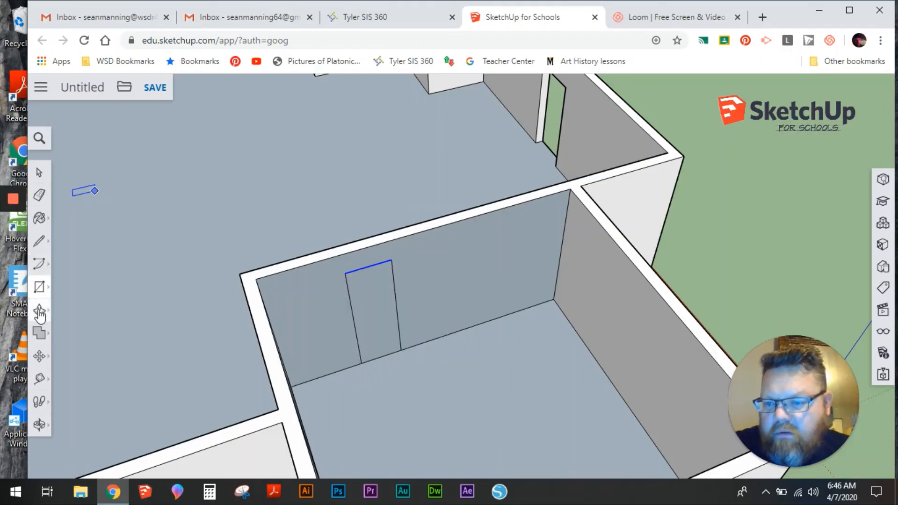
left_click(366, 311)
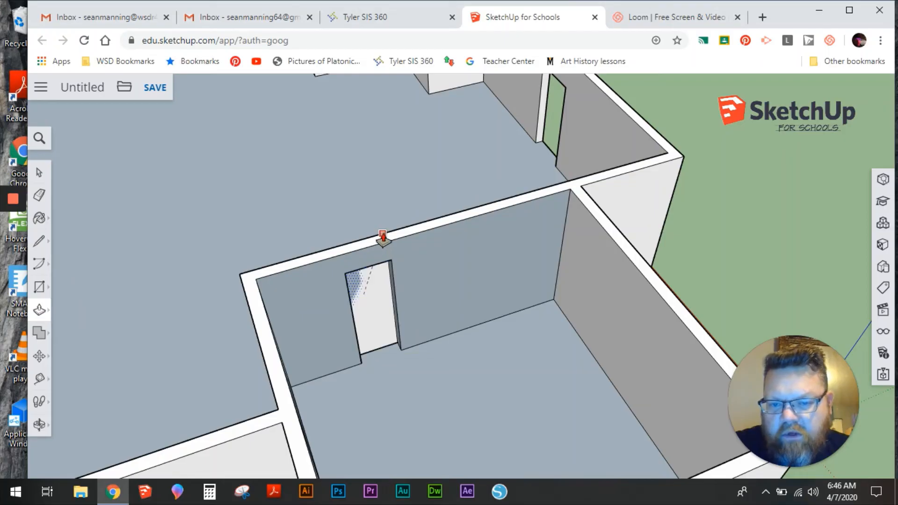
left_click(383, 238)
Step: Erase the leftover floor-level edge of the partition doorway on the main room's side to open the passage
middle_click_drag(393, 318, 685, 272)
middle_click_drag(336, 314, 682, 337)
scroll(682, 337, "up", 1)
middle_click_drag(795, 248, 688, 269)
scroll(687, 269, "up", 1)
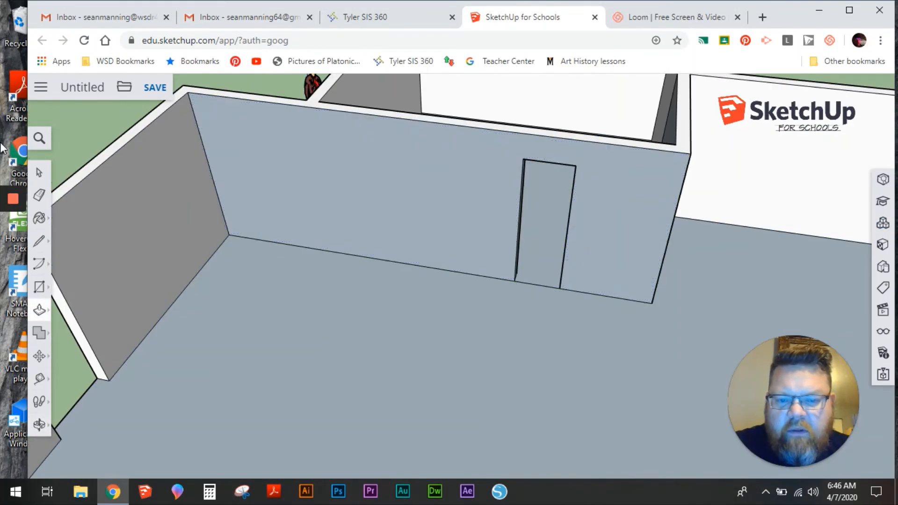
left_click(39, 195)
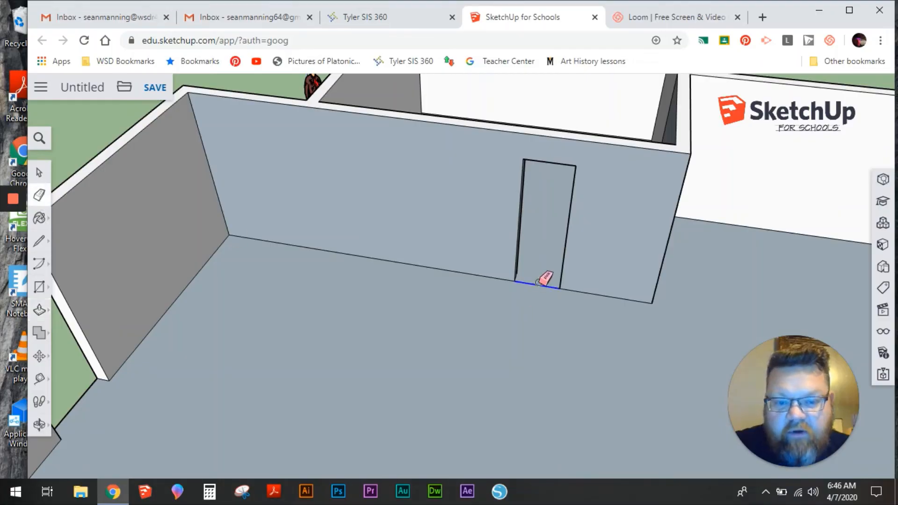
left_click(537, 283)
Step: Examine the enclosed small room, its doorway and the whole floor plan from several sides
scroll(547, 299, "down", 4)
mouse_move(557, 317)
middle_mouse_down()
mouse_move(509, 344)
mouse_move(616, 348)
mouse_move(561, 307)
mouse_move(621, 328)
middle_mouse_up()
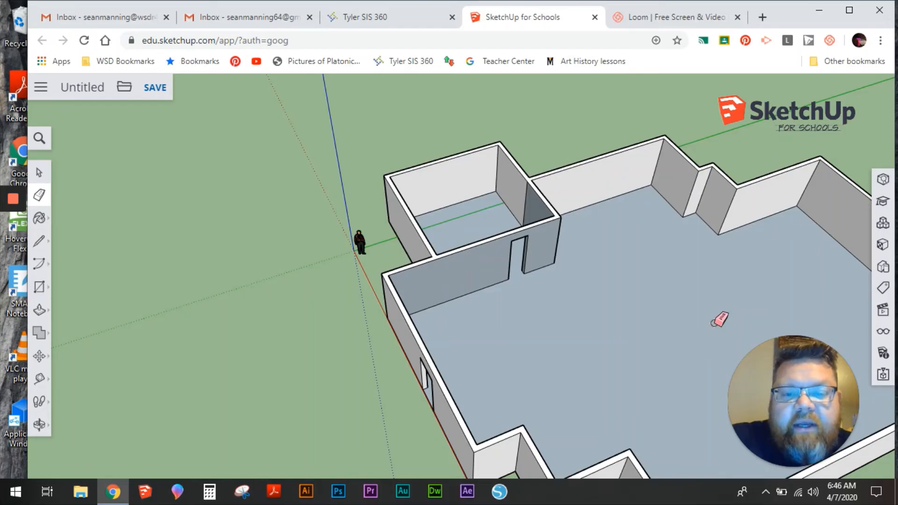
middle_click_drag(487, 212, 625, 195)
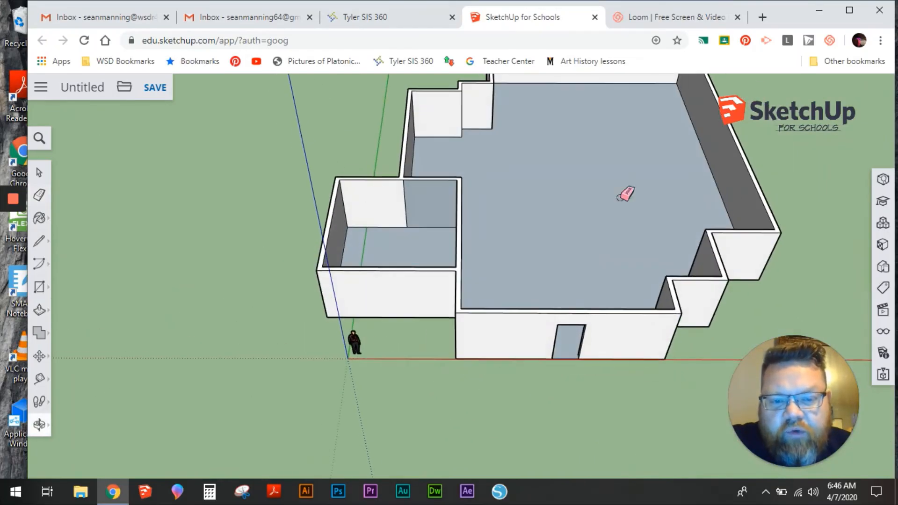
scroll(427, 203, "up", 5)
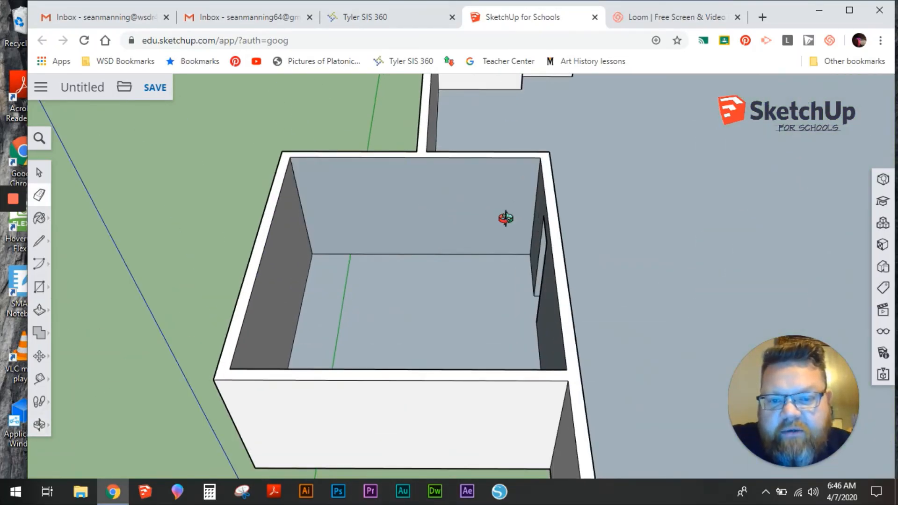
middle_click_drag(505, 218, 414, 267)
scroll(428, 261, "down", 7)
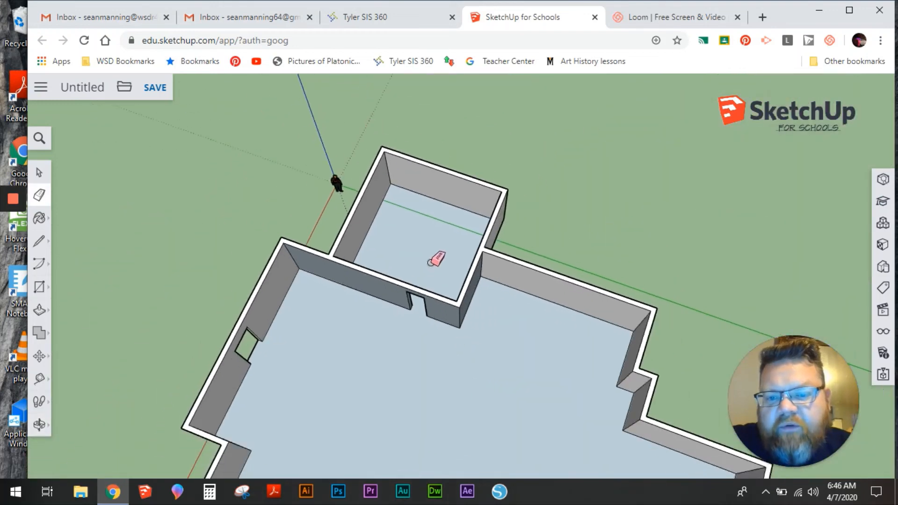
middle_click_drag(308, 349, 688, 274)
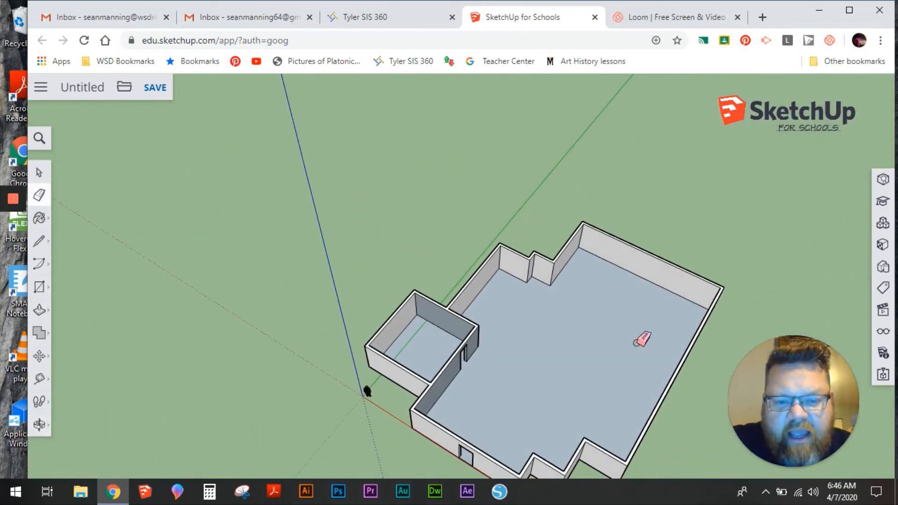
mouse_move(642, 339)
middle_mouse_down()
mouse_move(541, 260)
mouse_move(534, 210)
mouse_move(593, 170)
mouse_move(564, 232)
middle_mouse_up()
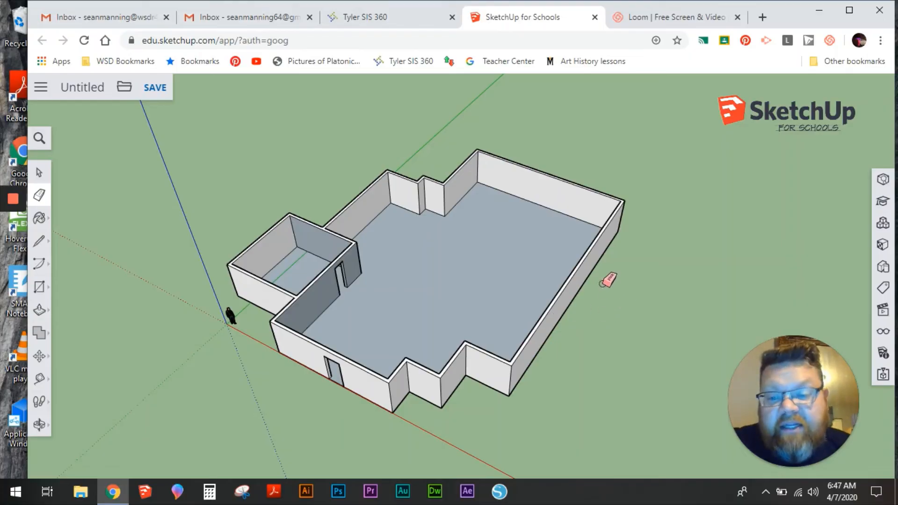
Step: Paint the house floor with the light plank material from the Wood collection
left_click(40, 224)
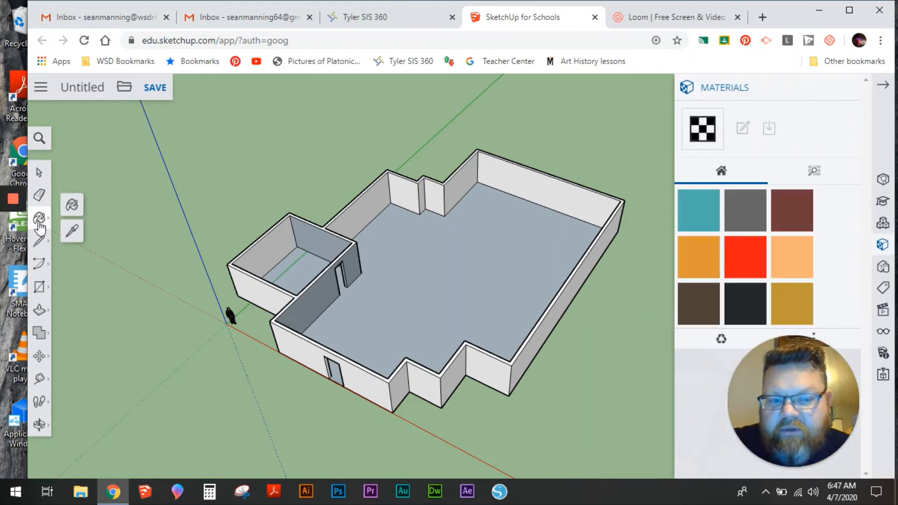
left_click(72, 205)
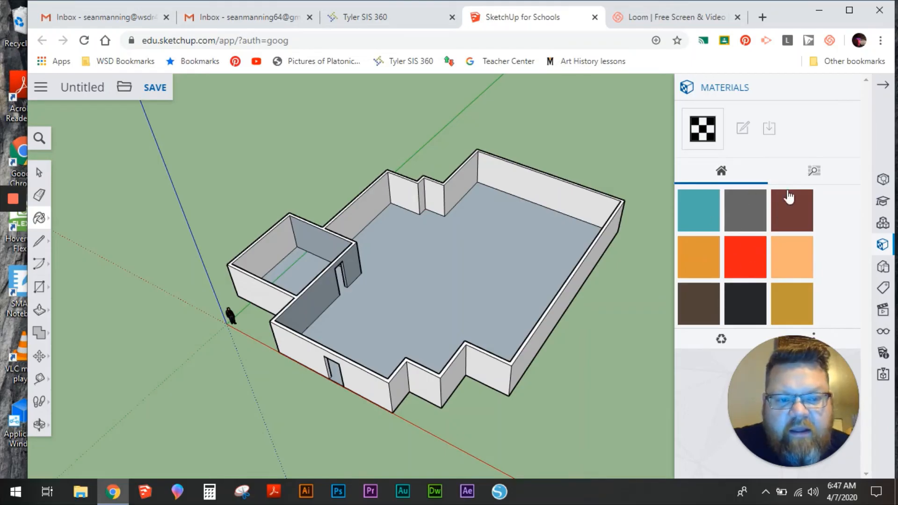
left_click(814, 173)
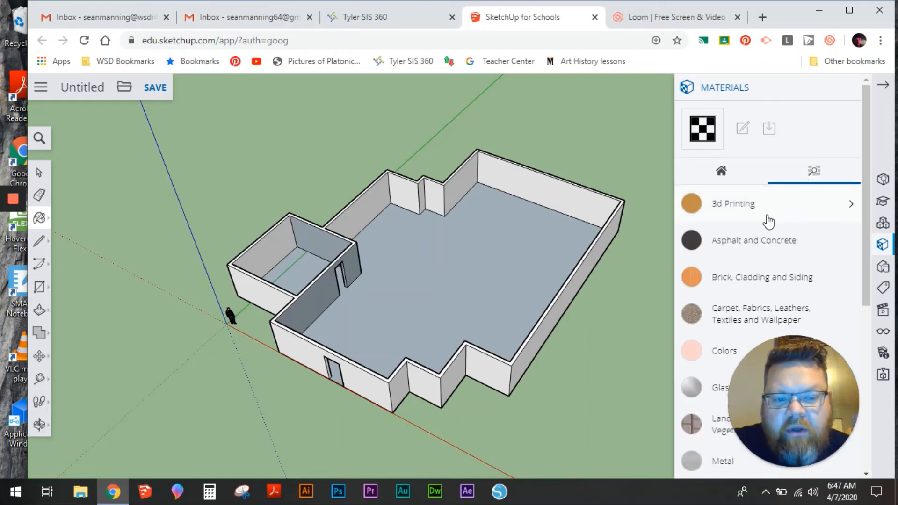
scroll(769, 221, "down", 6)
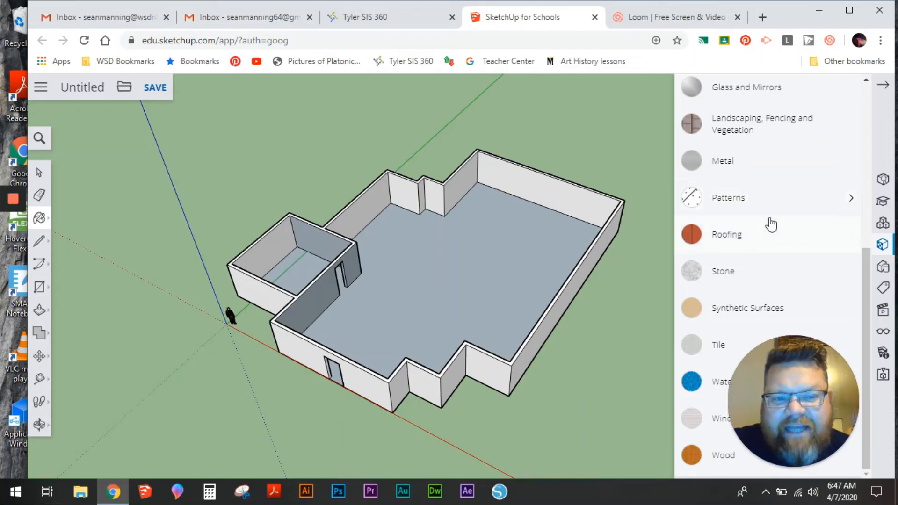
scroll(771, 224, "up", 3)
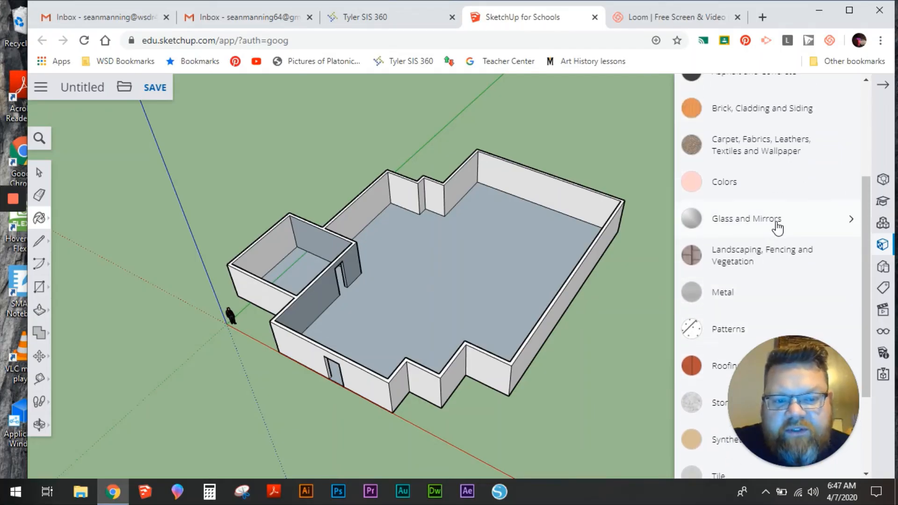
scroll(780, 228, "up", 2)
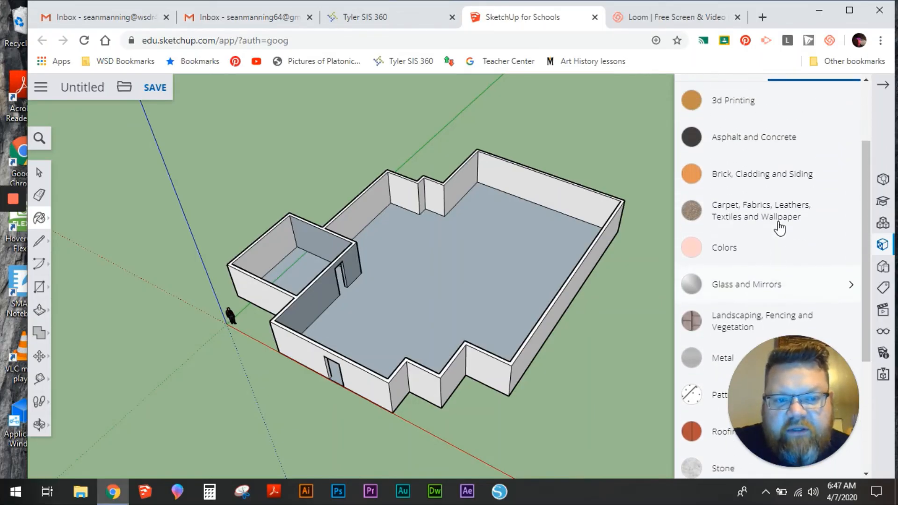
scroll(780, 228, "down", 5)
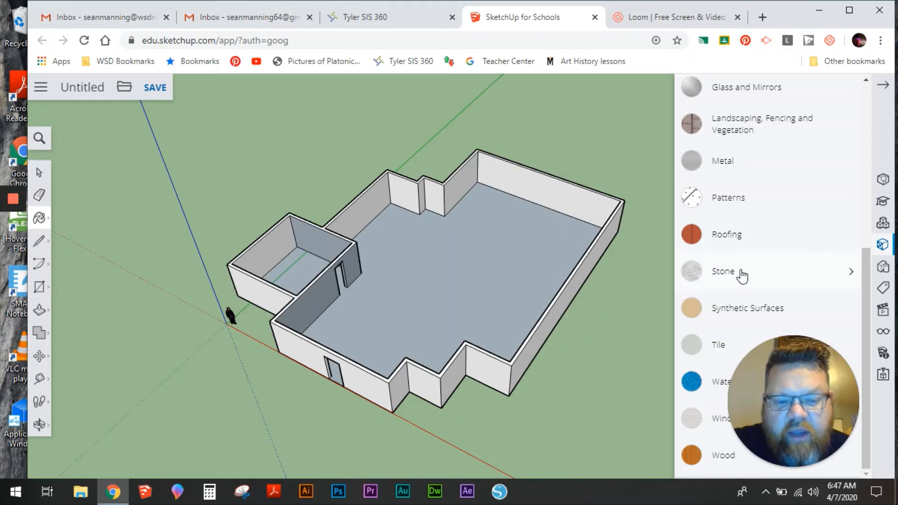
left_click(713, 460)
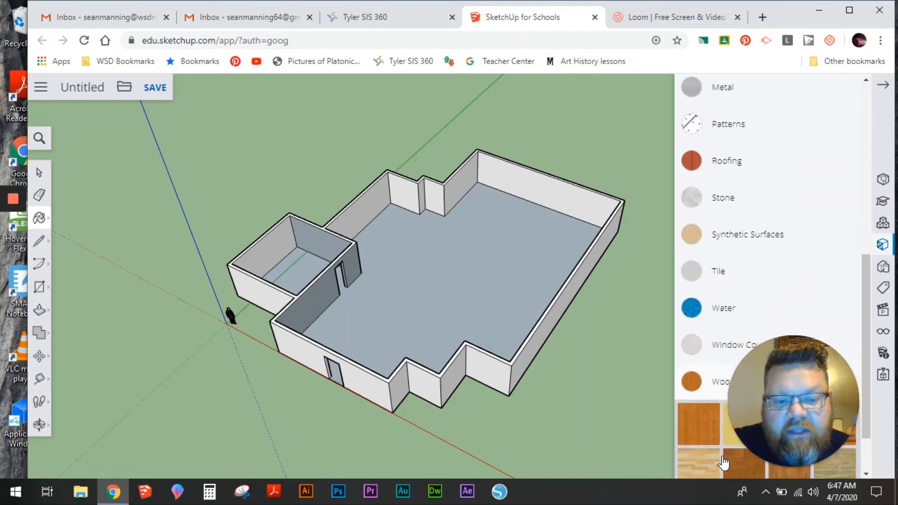
left_click(711, 417)
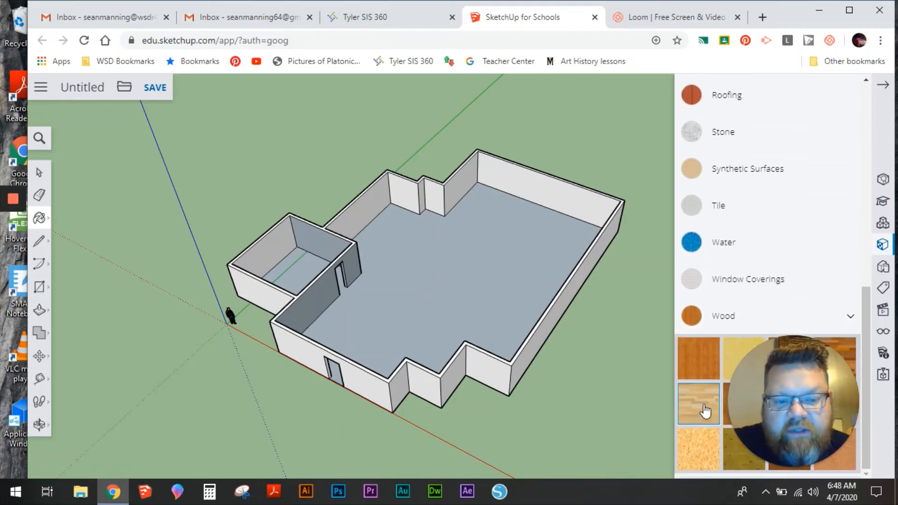
left_click(466, 269)
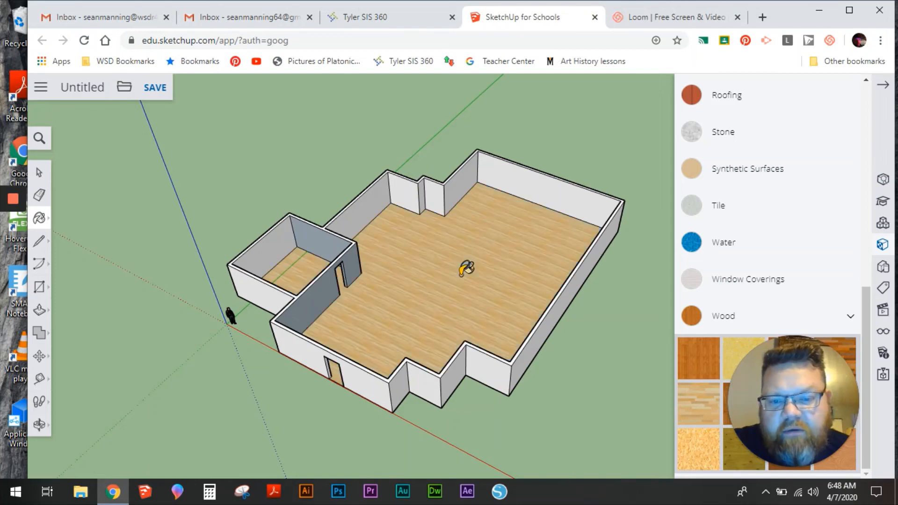
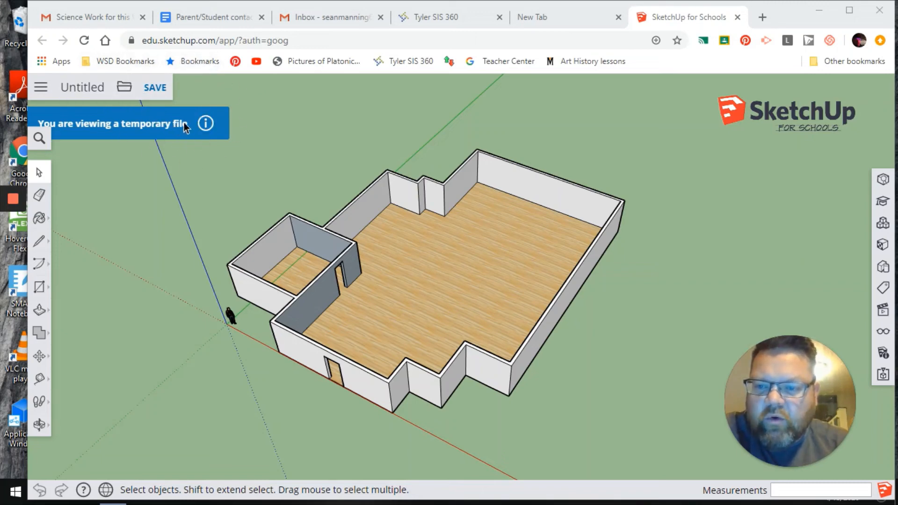
Step: Start saving the model and name it with the author's surname followed by "sketchup model"
left_click(153, 89)
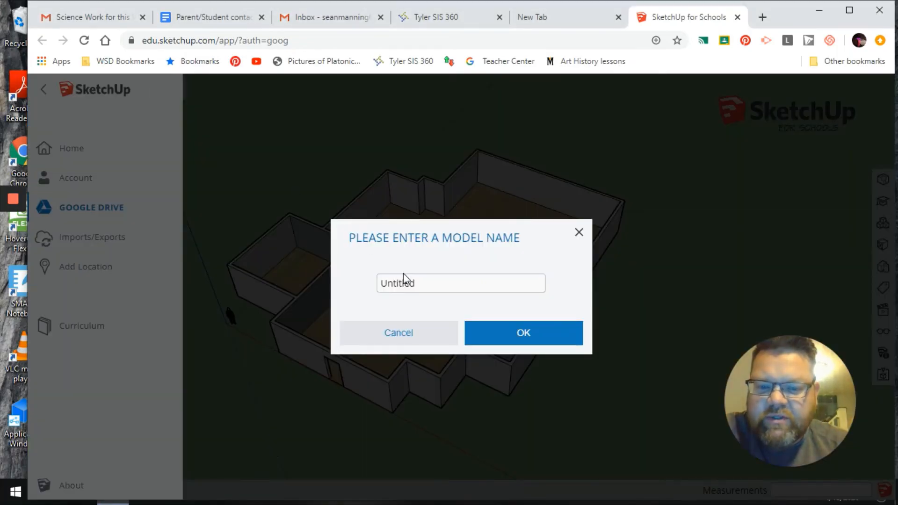
double_click(420, 286)
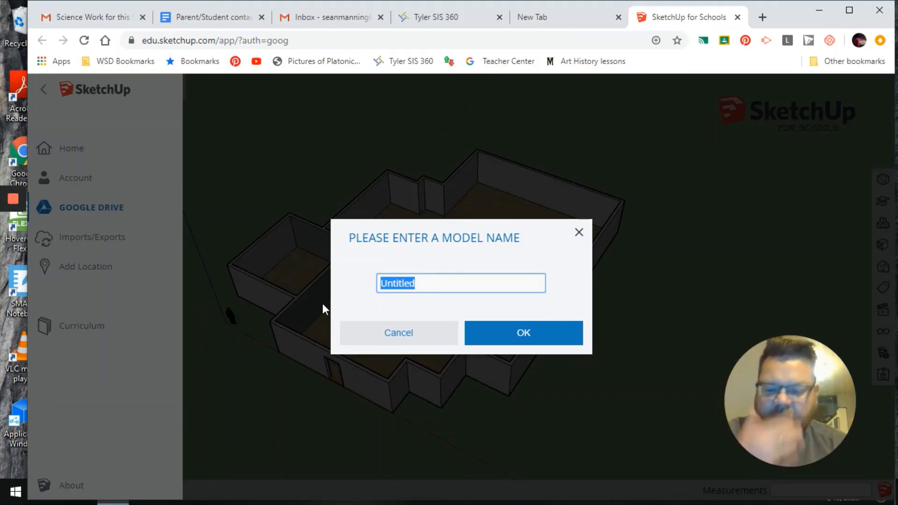
type("man")
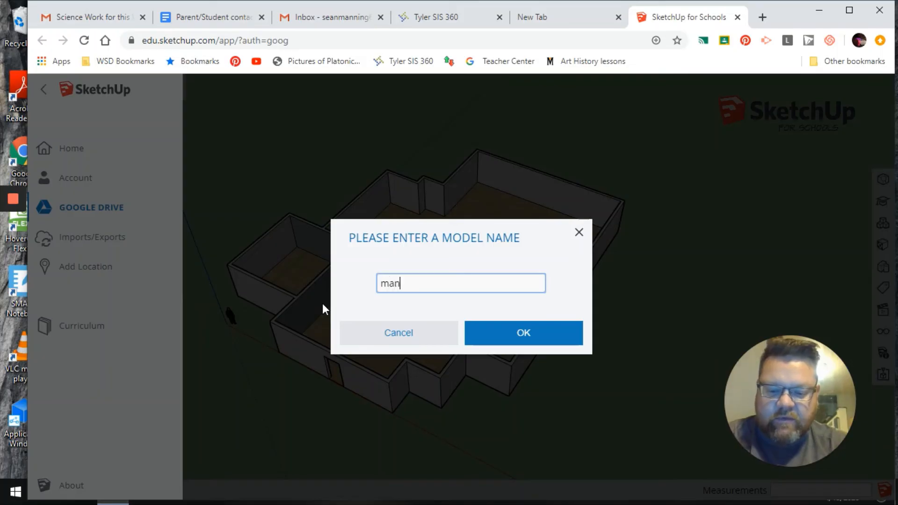
type("ning ")
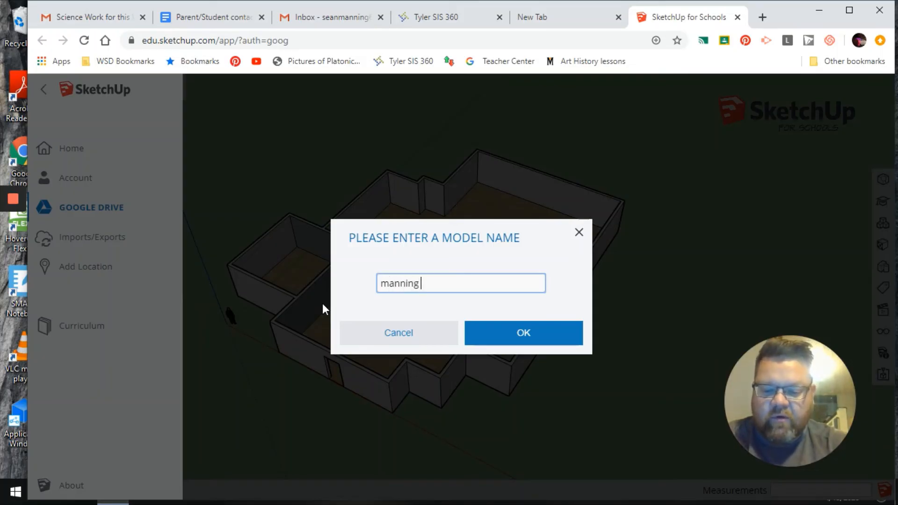
type("sketch")
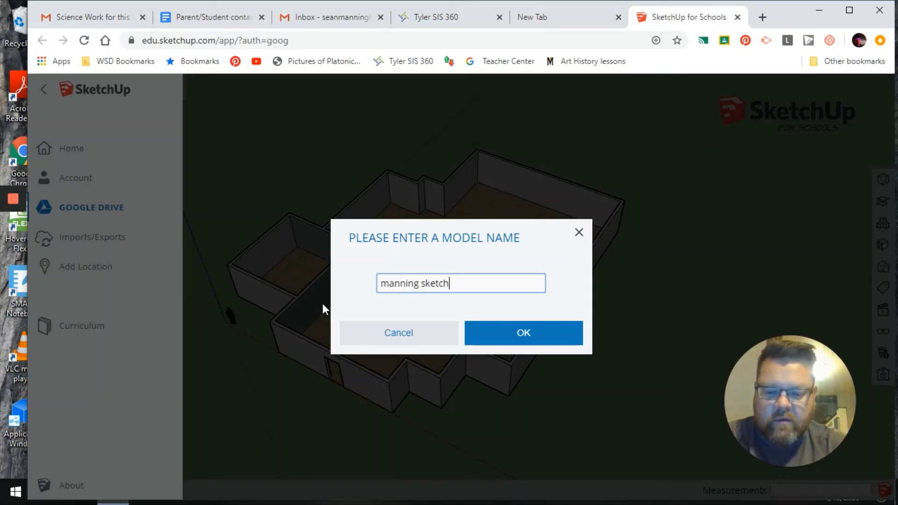
type("up model")
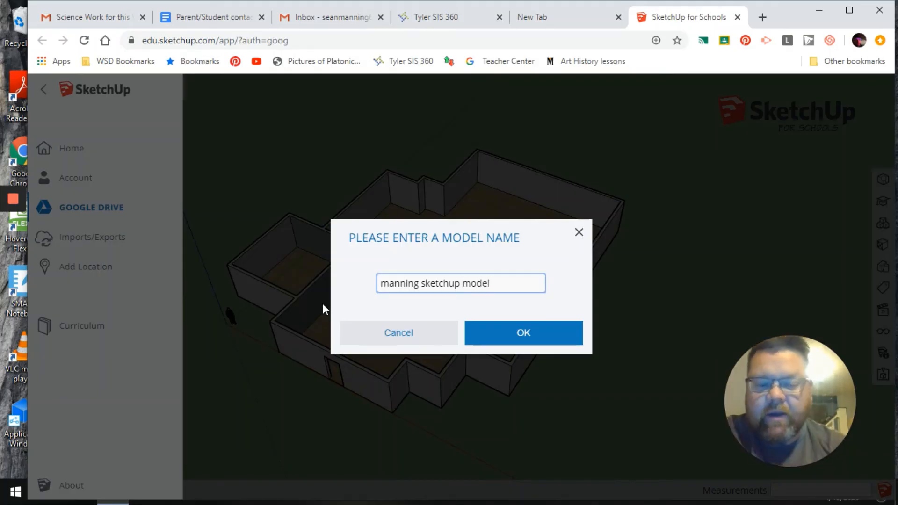
left_click(534, 344)
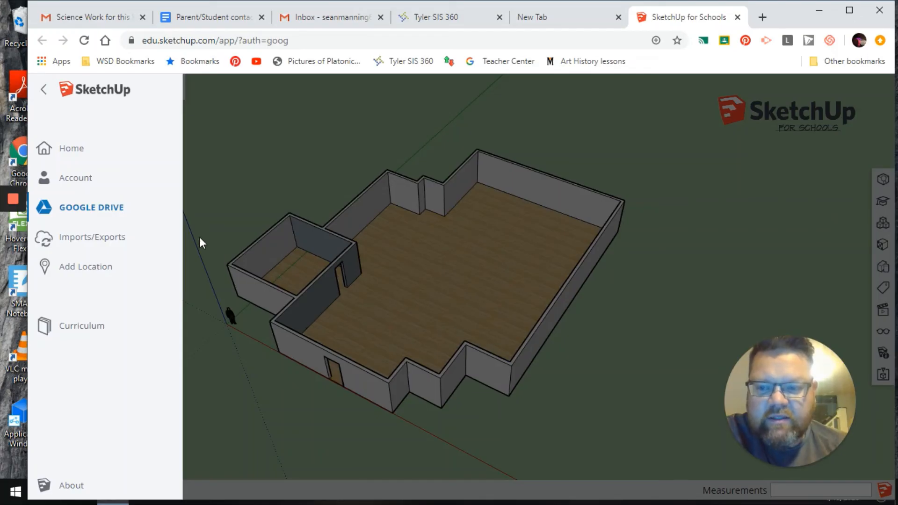
Step: Choose the SU4S folder in Google Drive as the save location for the model
left_click(113, 210)
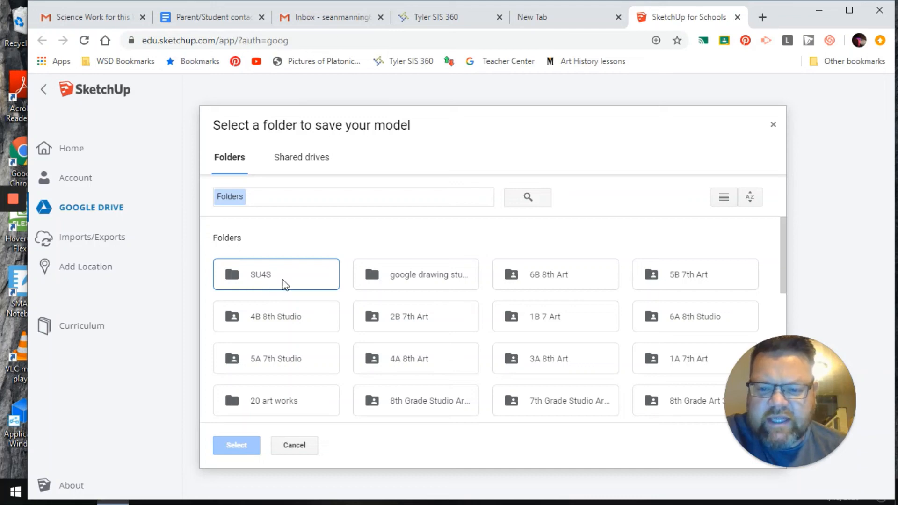
left_click(282, 279)
double_click(285, 284)
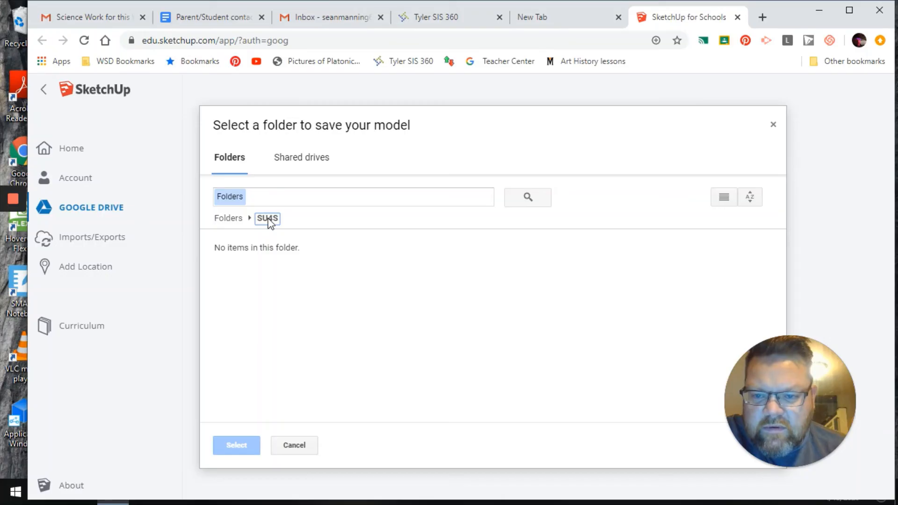
left_click(466, 194)
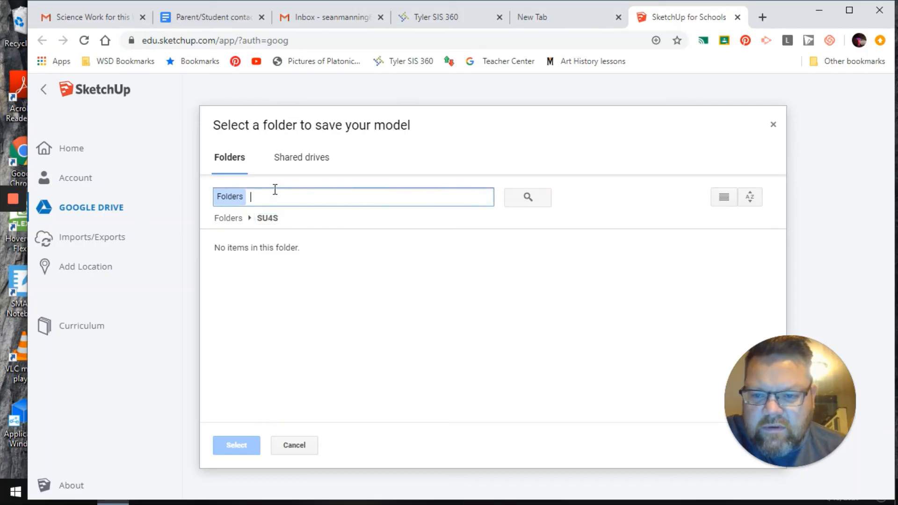
left_click(232, 166)
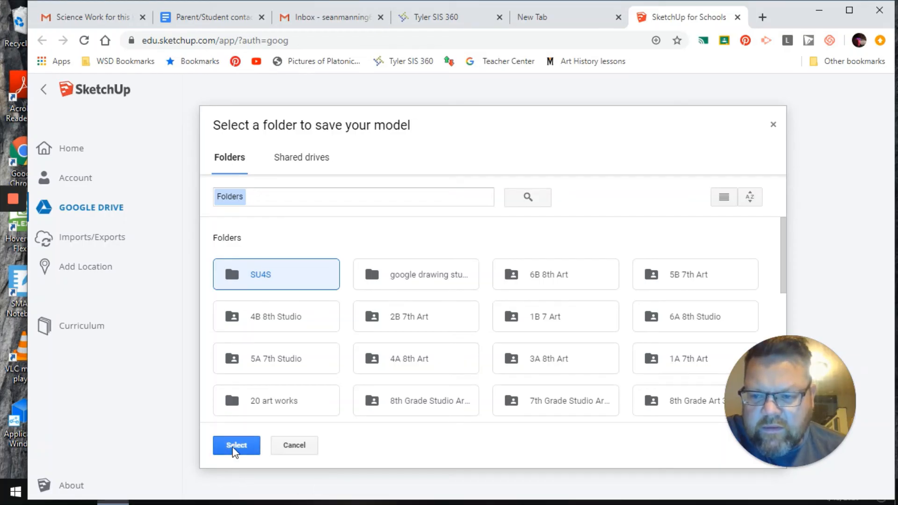
left_click(235, 448)
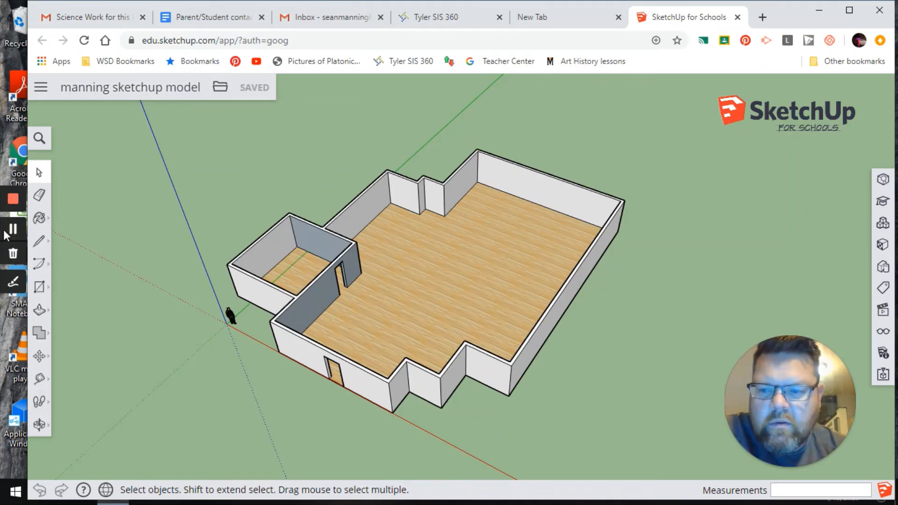
left_click(11, 229)
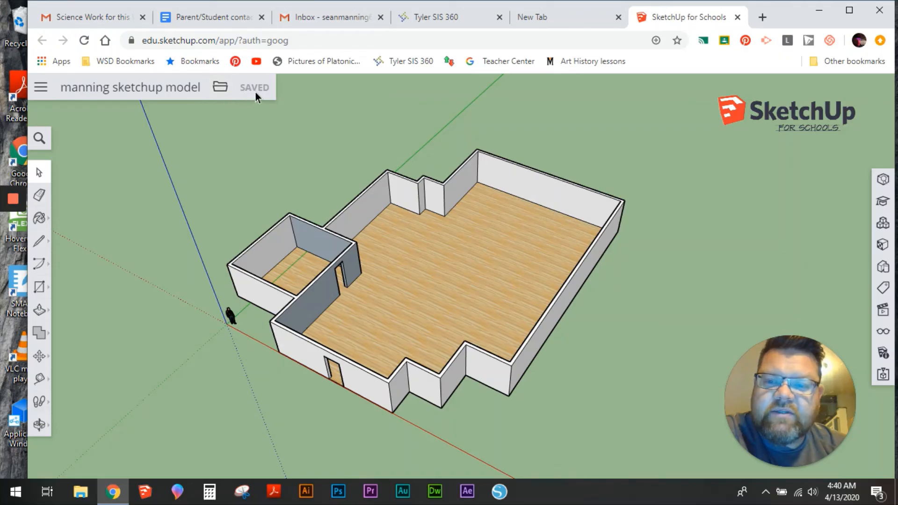
Step: Export the current view of the house model as a PNG image by direct download
left_click(221, 92)
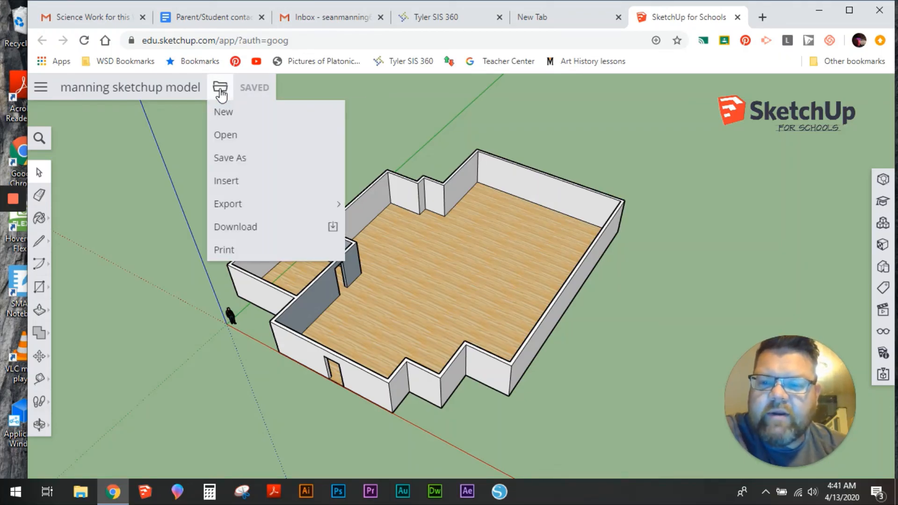
mouse_move(233, 203)
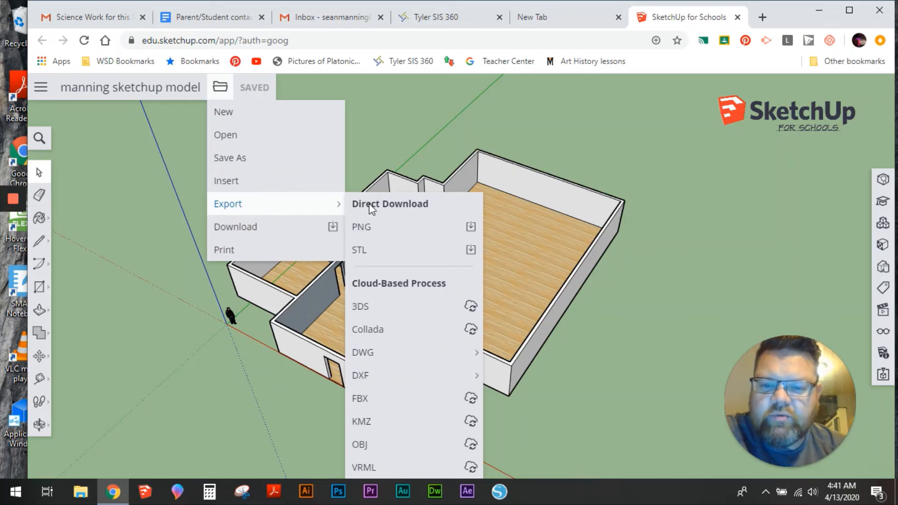
left_click(369, 231)
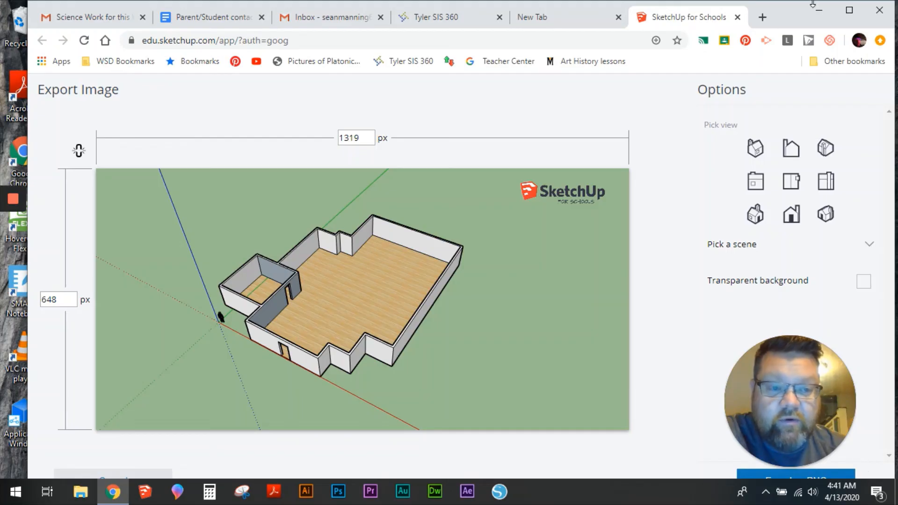
left_click(568, 19)
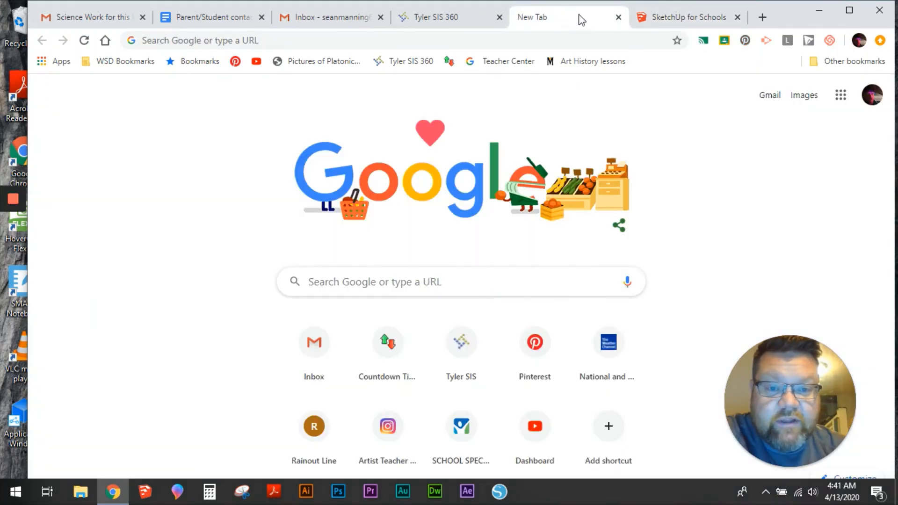
left_click(683, 17)
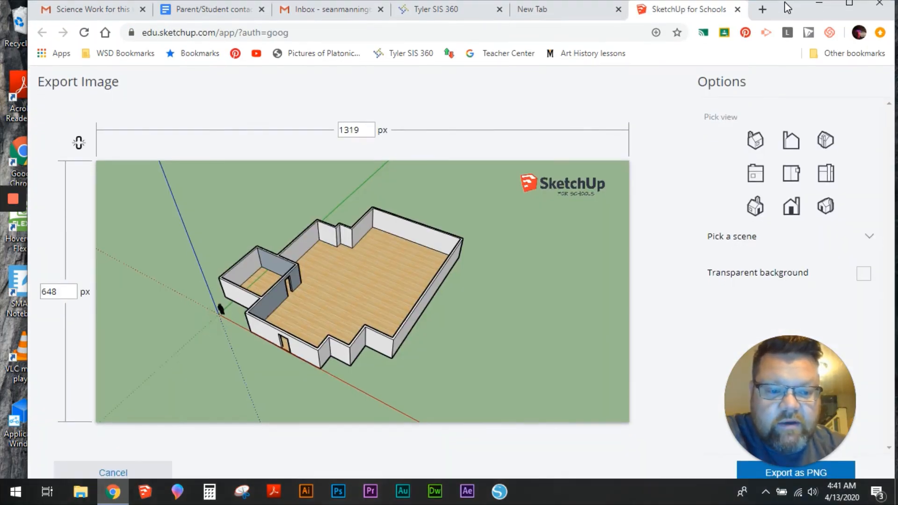
double_click(785, 1)
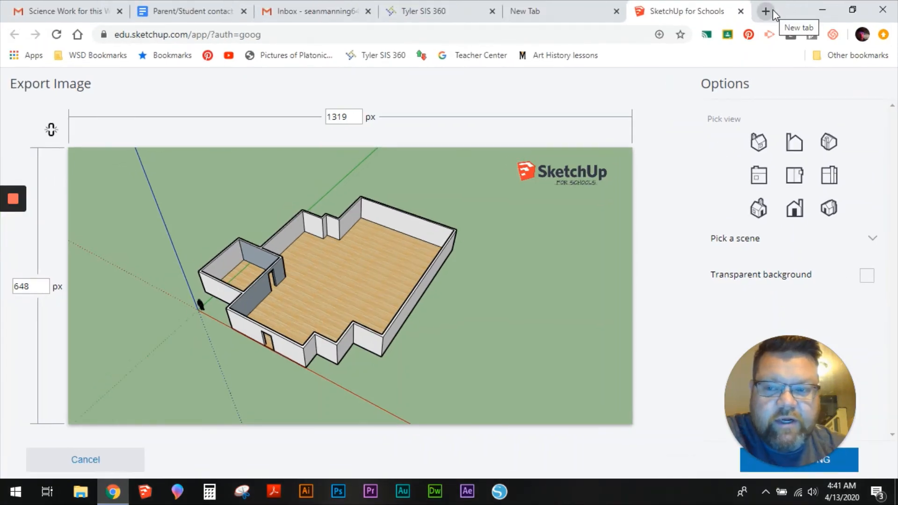
mouse_move(775, 438)
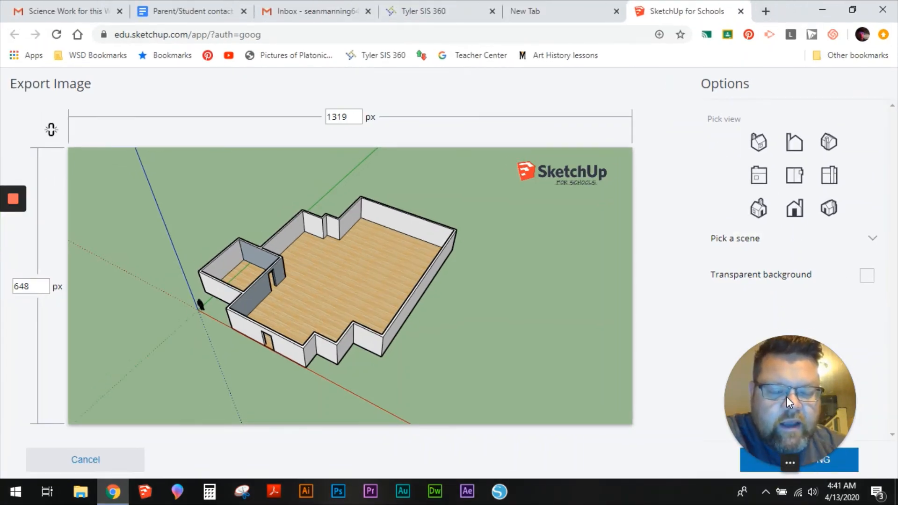
left_click_drag(786, 396, 788, 370)
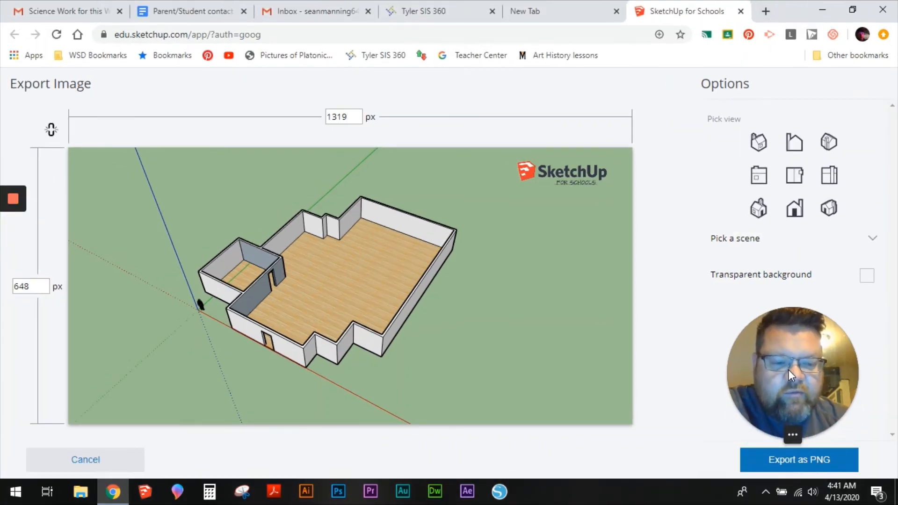
left_click(800, 465)
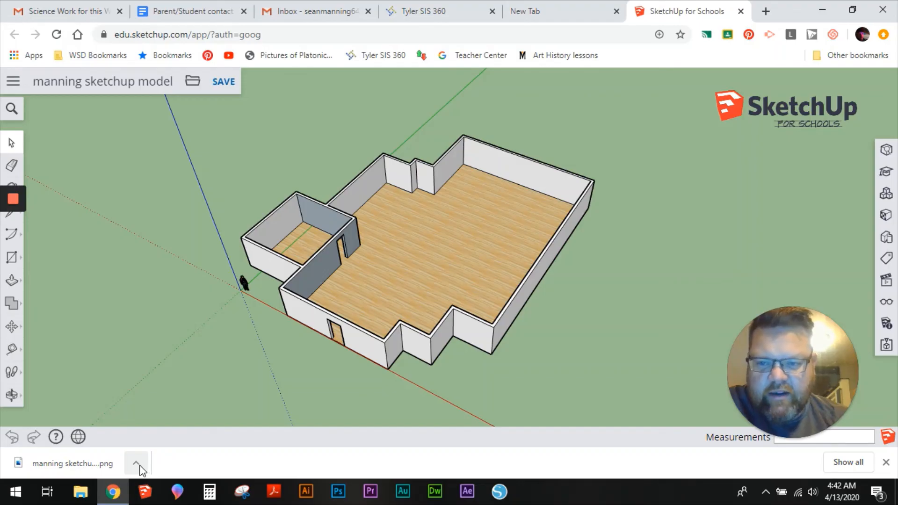
Step: Turn the house around to its opposite side and export that closer view as a second PNG image
middle_click_drag(372, 288, 538, 232)
middle_click_drag(385, 239, 445, 219)
scroll(469, 268, "up", 2)
left_click(193, 83)
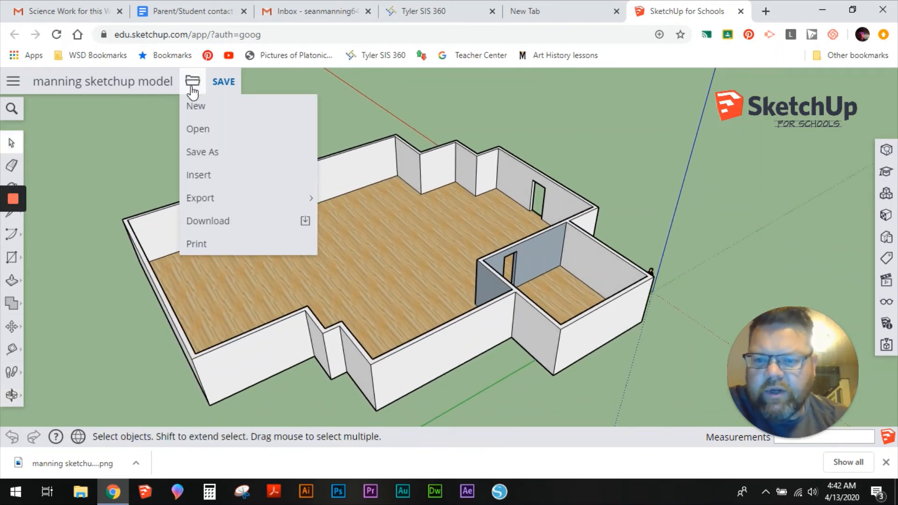
mouse_move(217, 198)
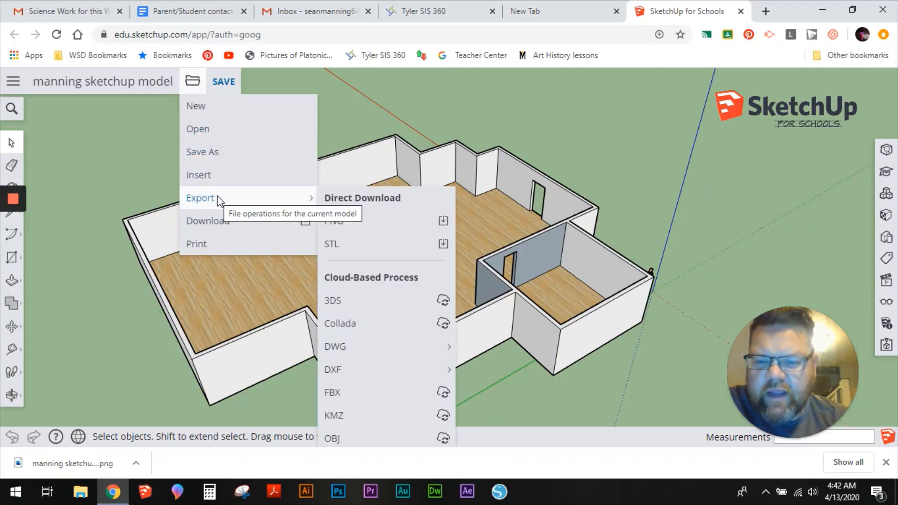
left_click(353, 225)
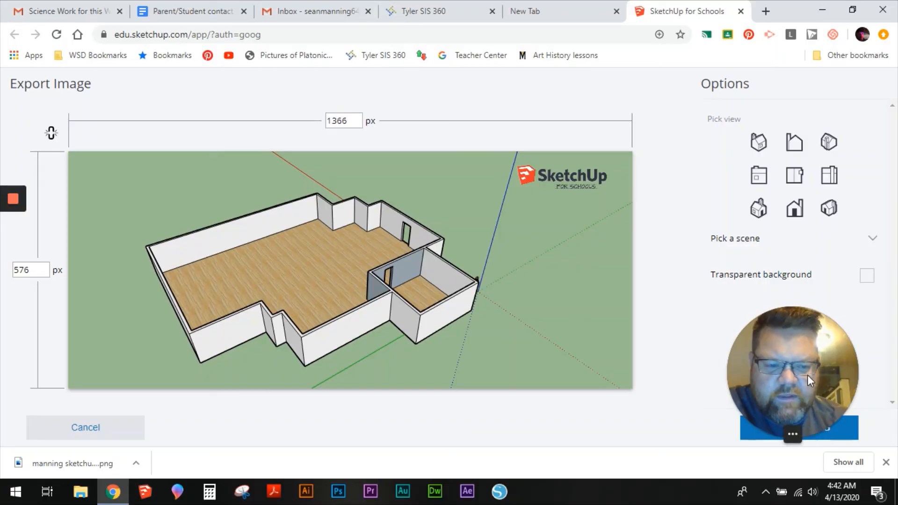
left_click_drag(807, 374, 801, 343)
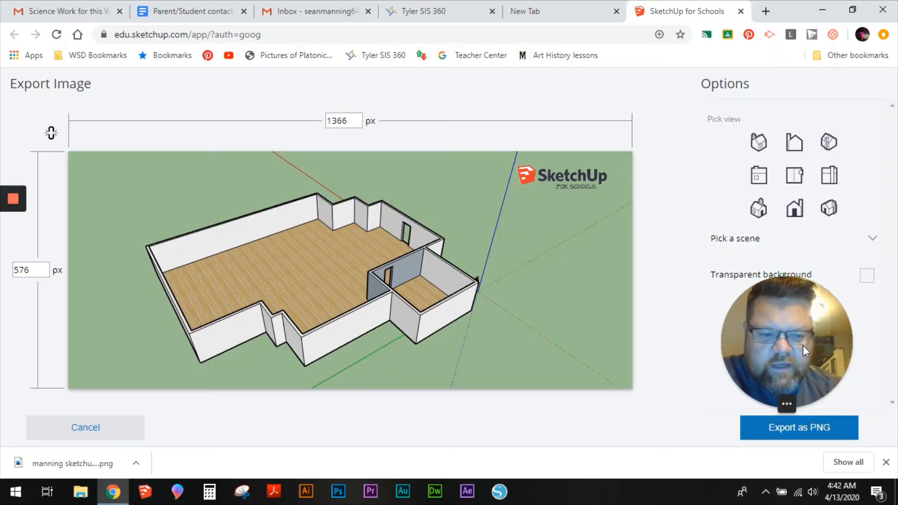
left_click(812, 432)
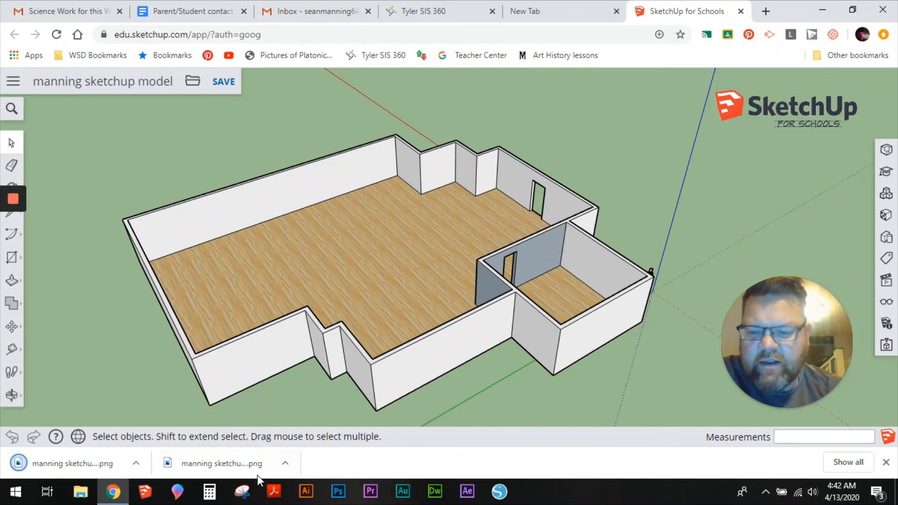
Step: Show the latest exported PNG in the Downloads folder in File Explorer, locate both house images and select the first export
left_click(134, 464)
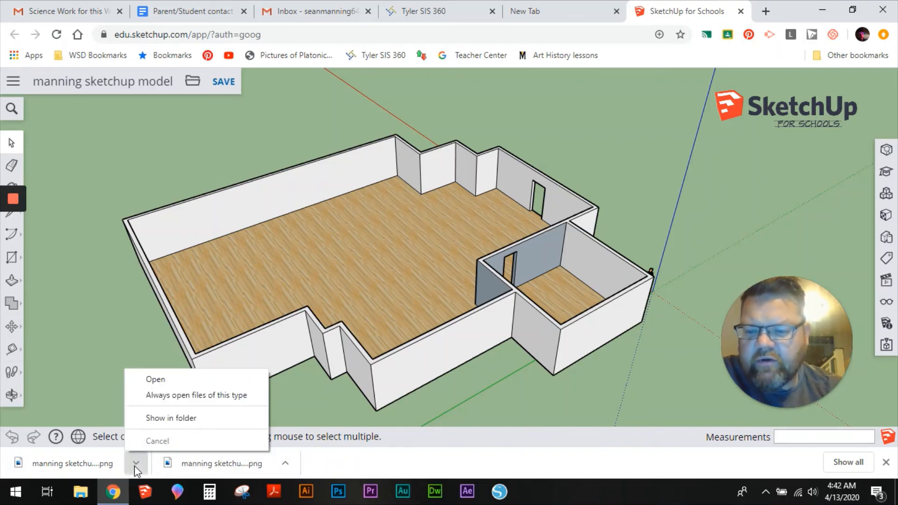
left_click(153, 421)
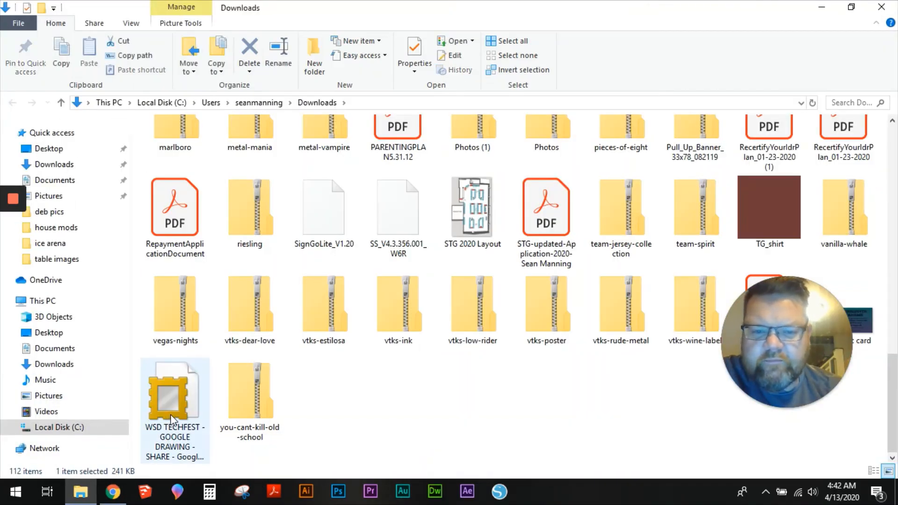
left_click_drag(807, 344, 822, 403)
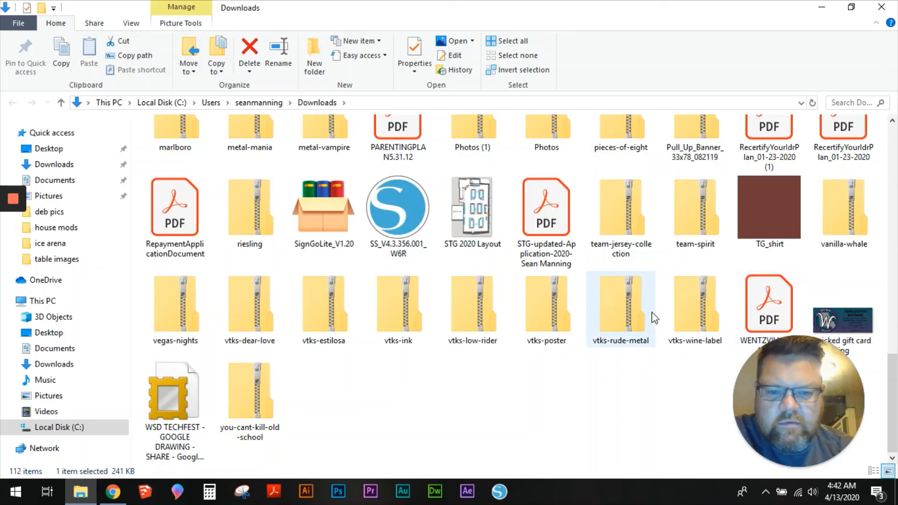
scroll(648, 307, "up", 5)
scroll(648, 307, "down", 2)
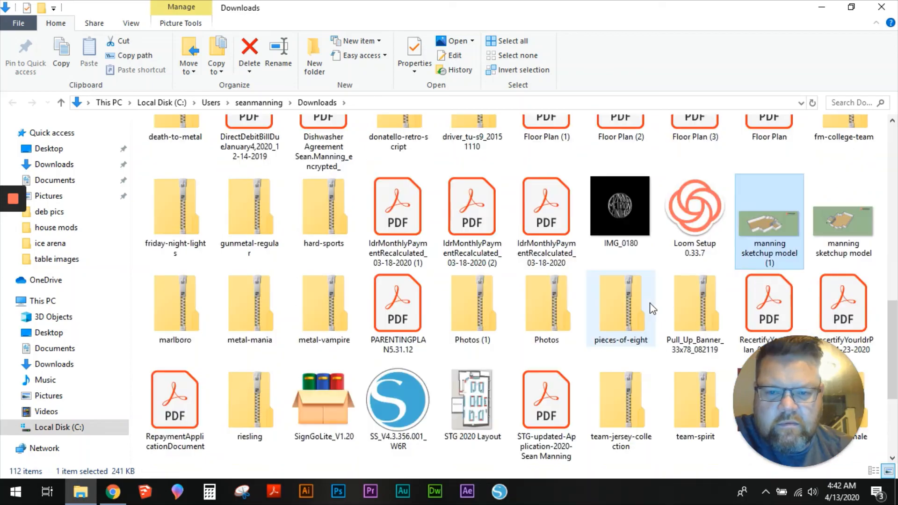
scroll(657, 309, "up", 5)
scroll(655, 305, "down", 3)
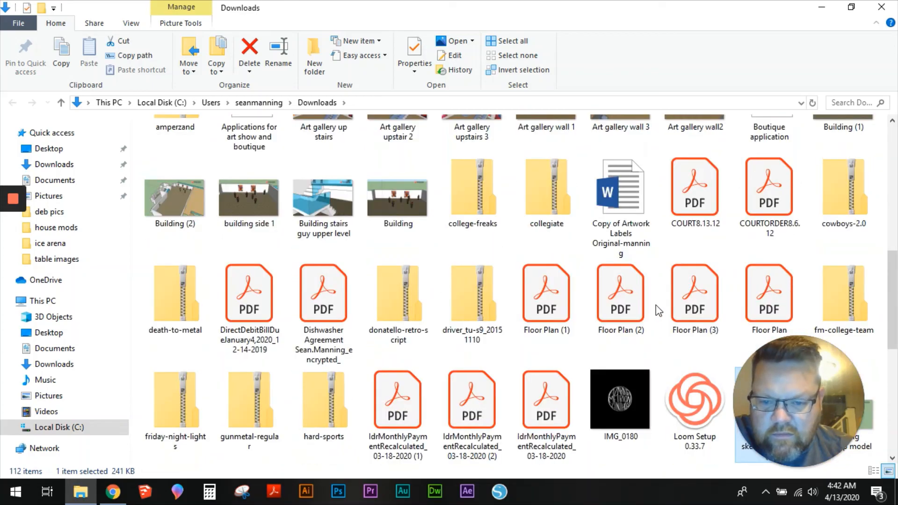
scroll(656, 305, "down", 4)
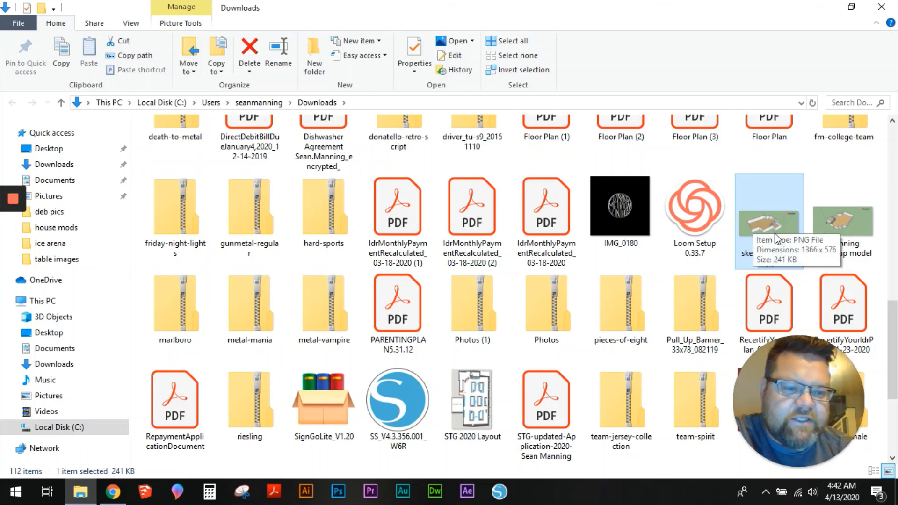
left_click(844, 223)
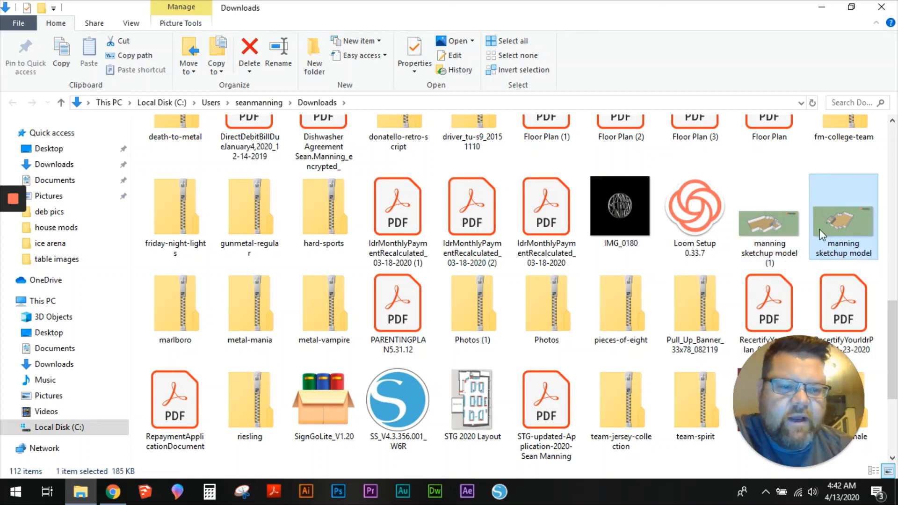
Step: Select the second exported house image in Downloads and view the file details of the first export
left_click(782, 238)
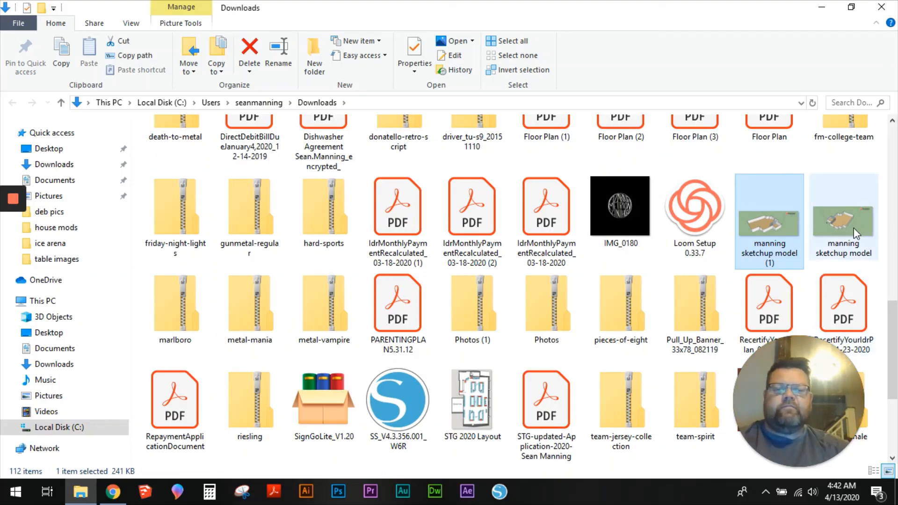
mouse_move(845, 229)
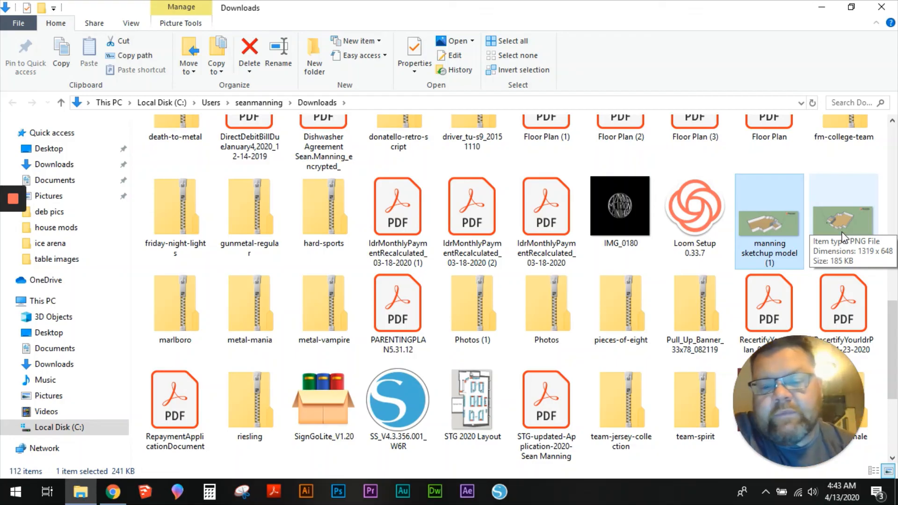
Step: Switch back to SketchUp for Schools in Chrome, dismiss the downloads bar and save the house model
left_click(113, 491)
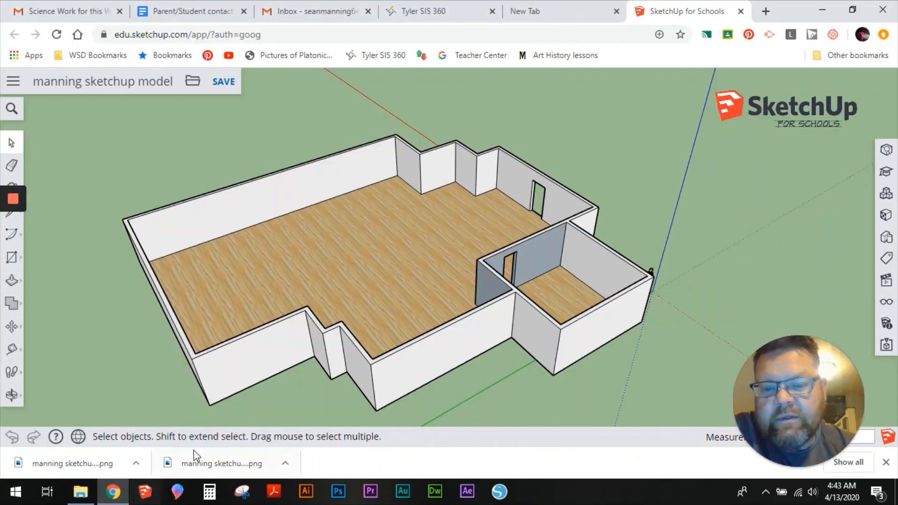
left_click(886, 462)
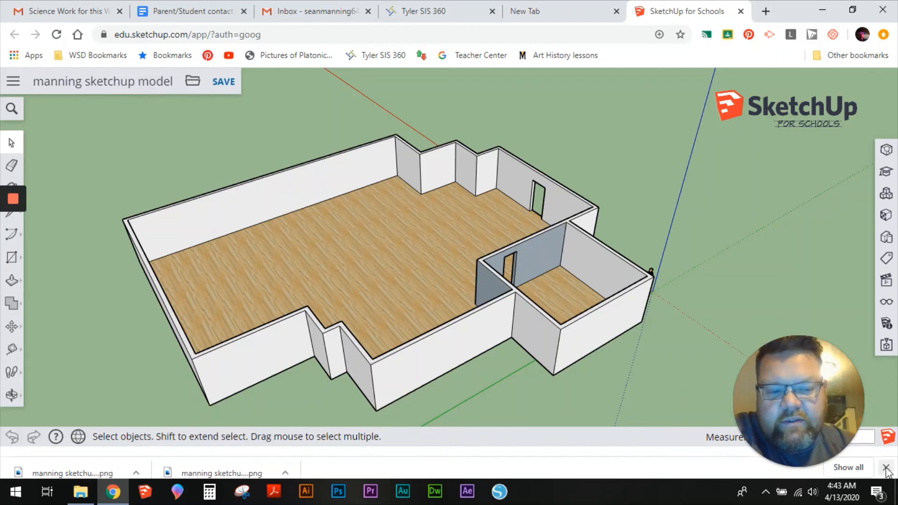
left_click(231, 84)
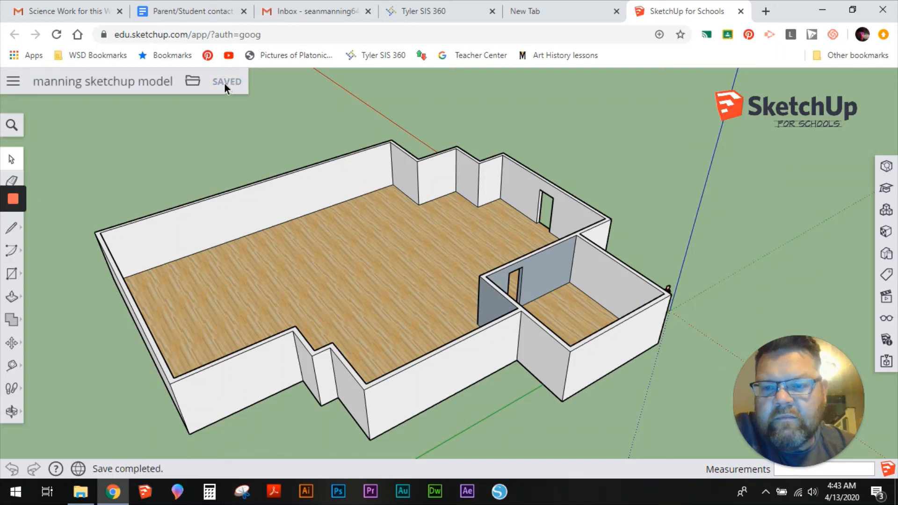
left_click(192, 82)
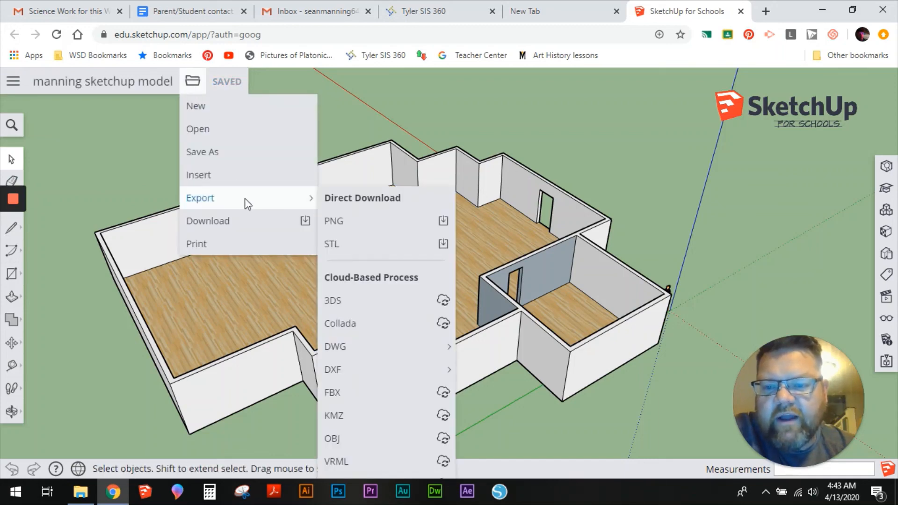
mouse_move(309, 209)
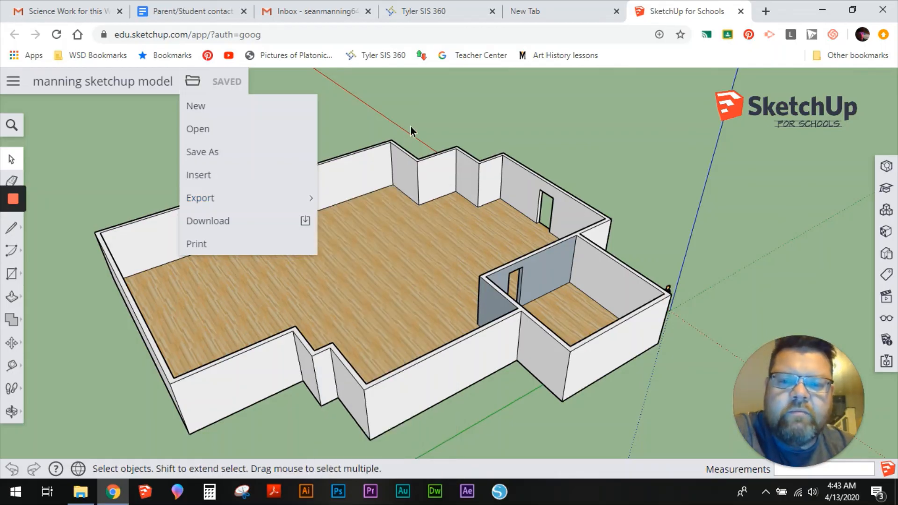
left_click(411, 126)
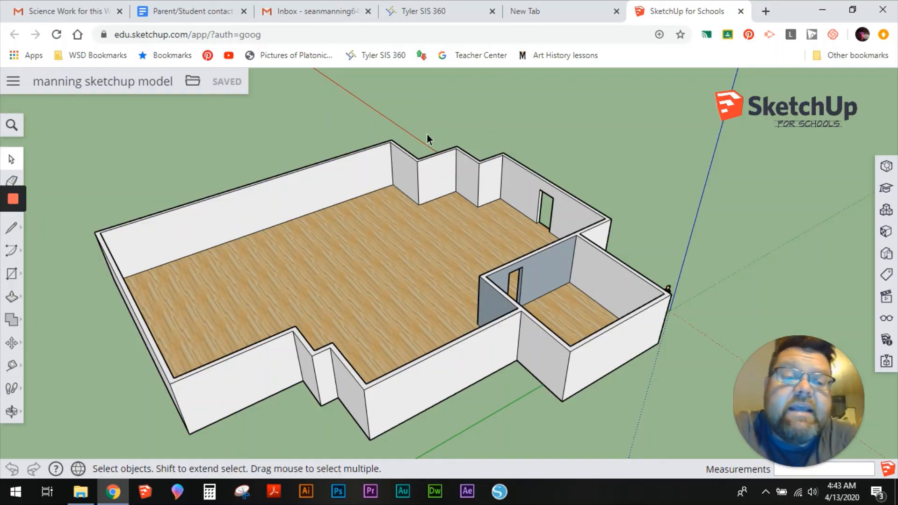